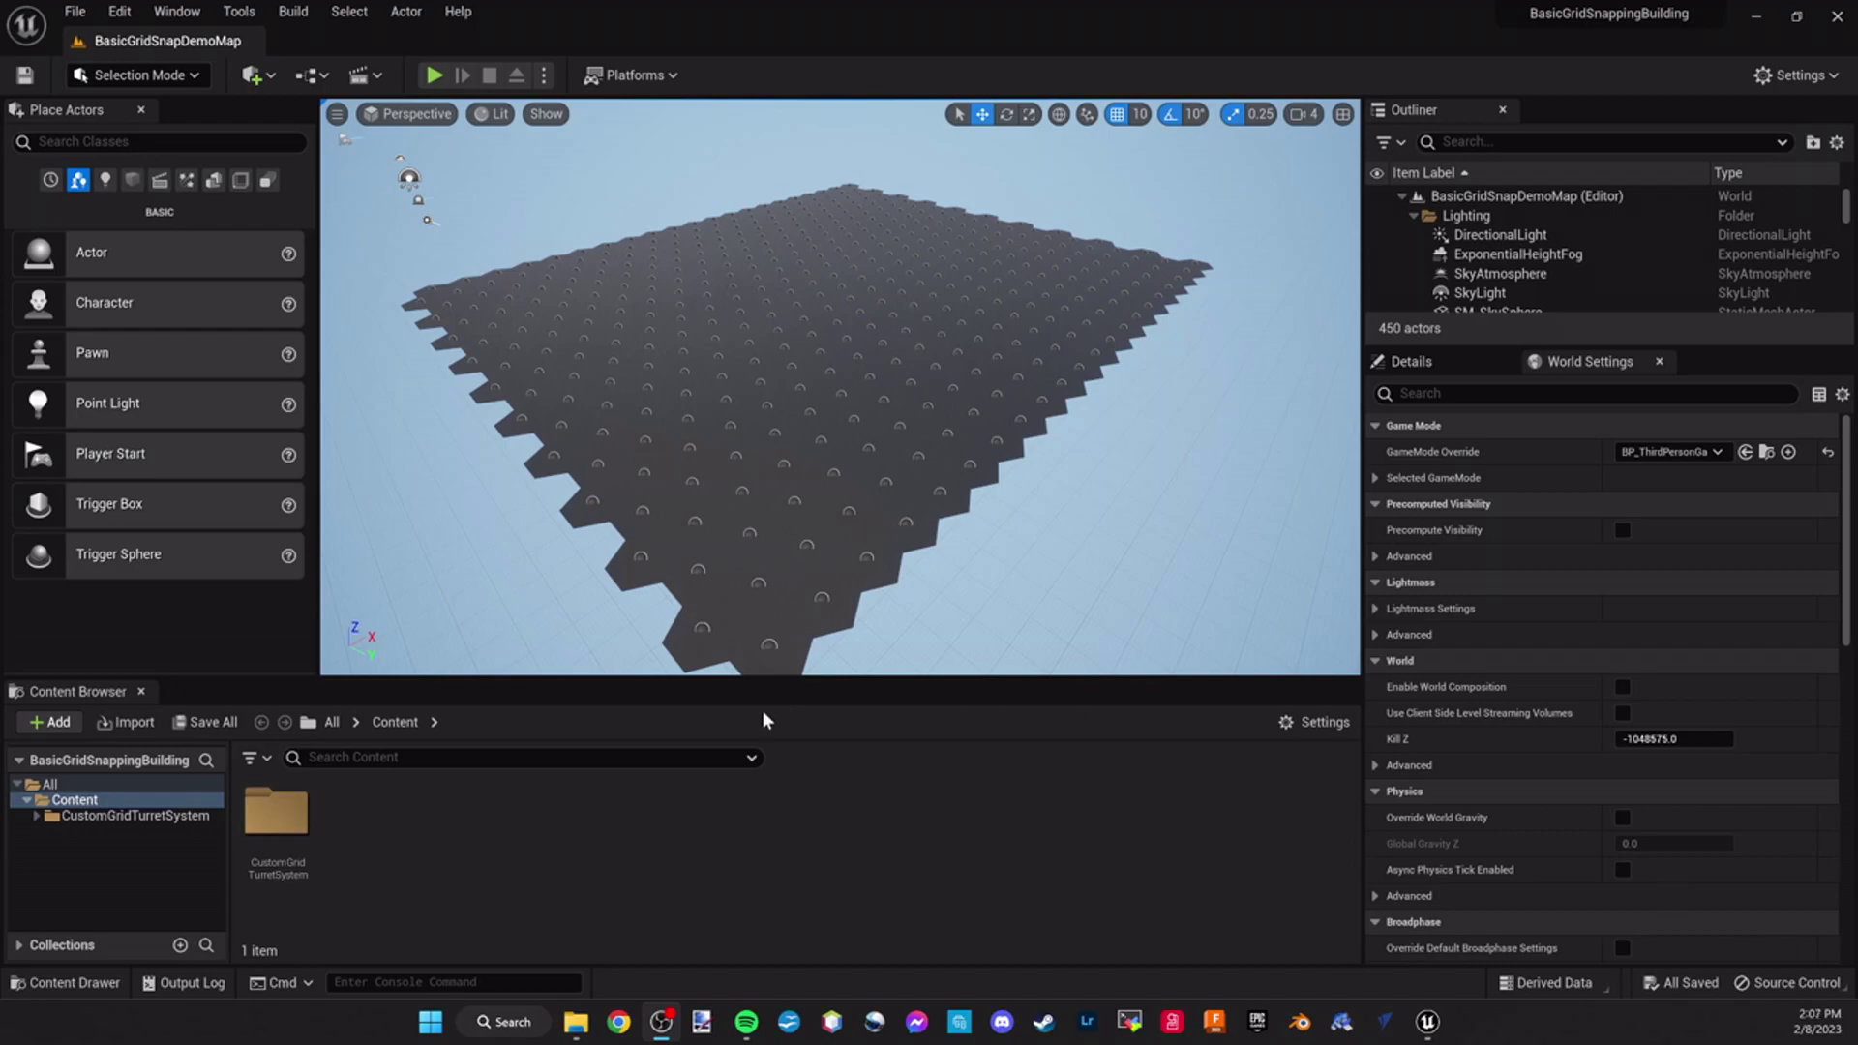
Open the Grid_BP blueprint from the CustomGridTurretSystem Blueprints folder and show its 3D preview
double_click(275, 811)
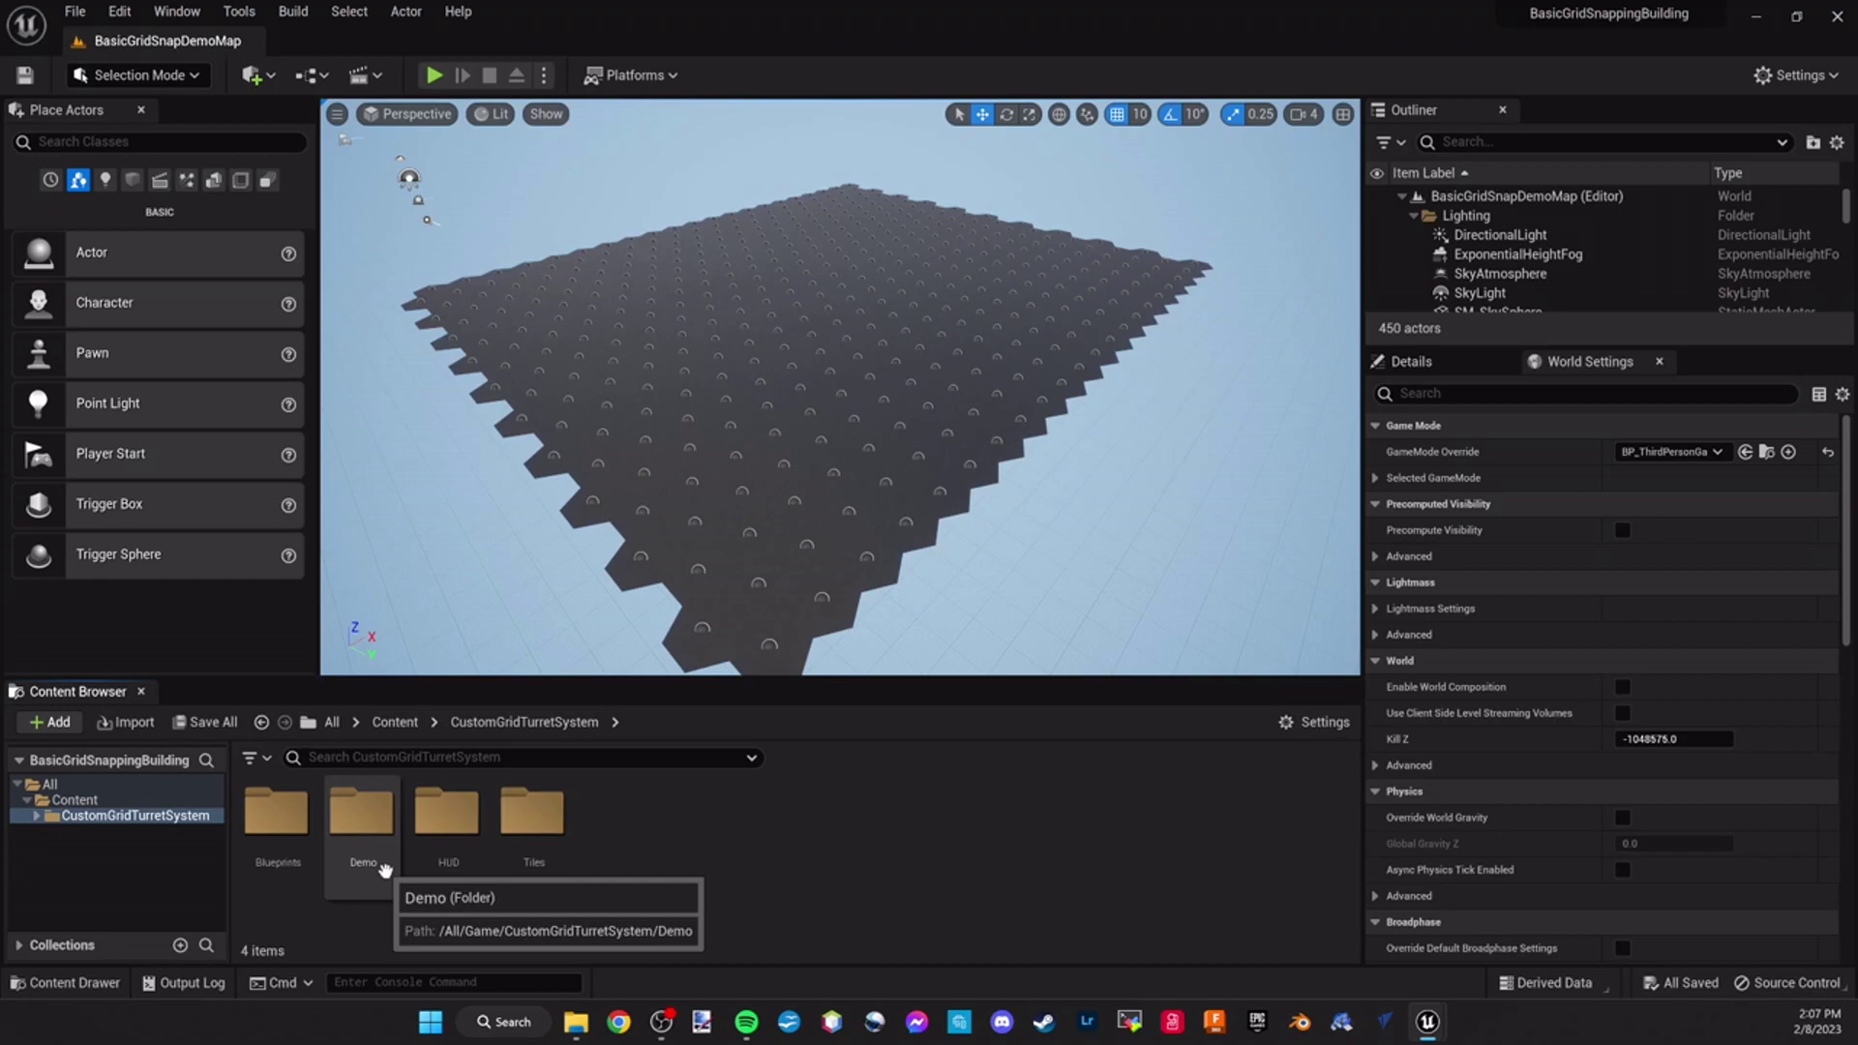
double_click(289, 838)
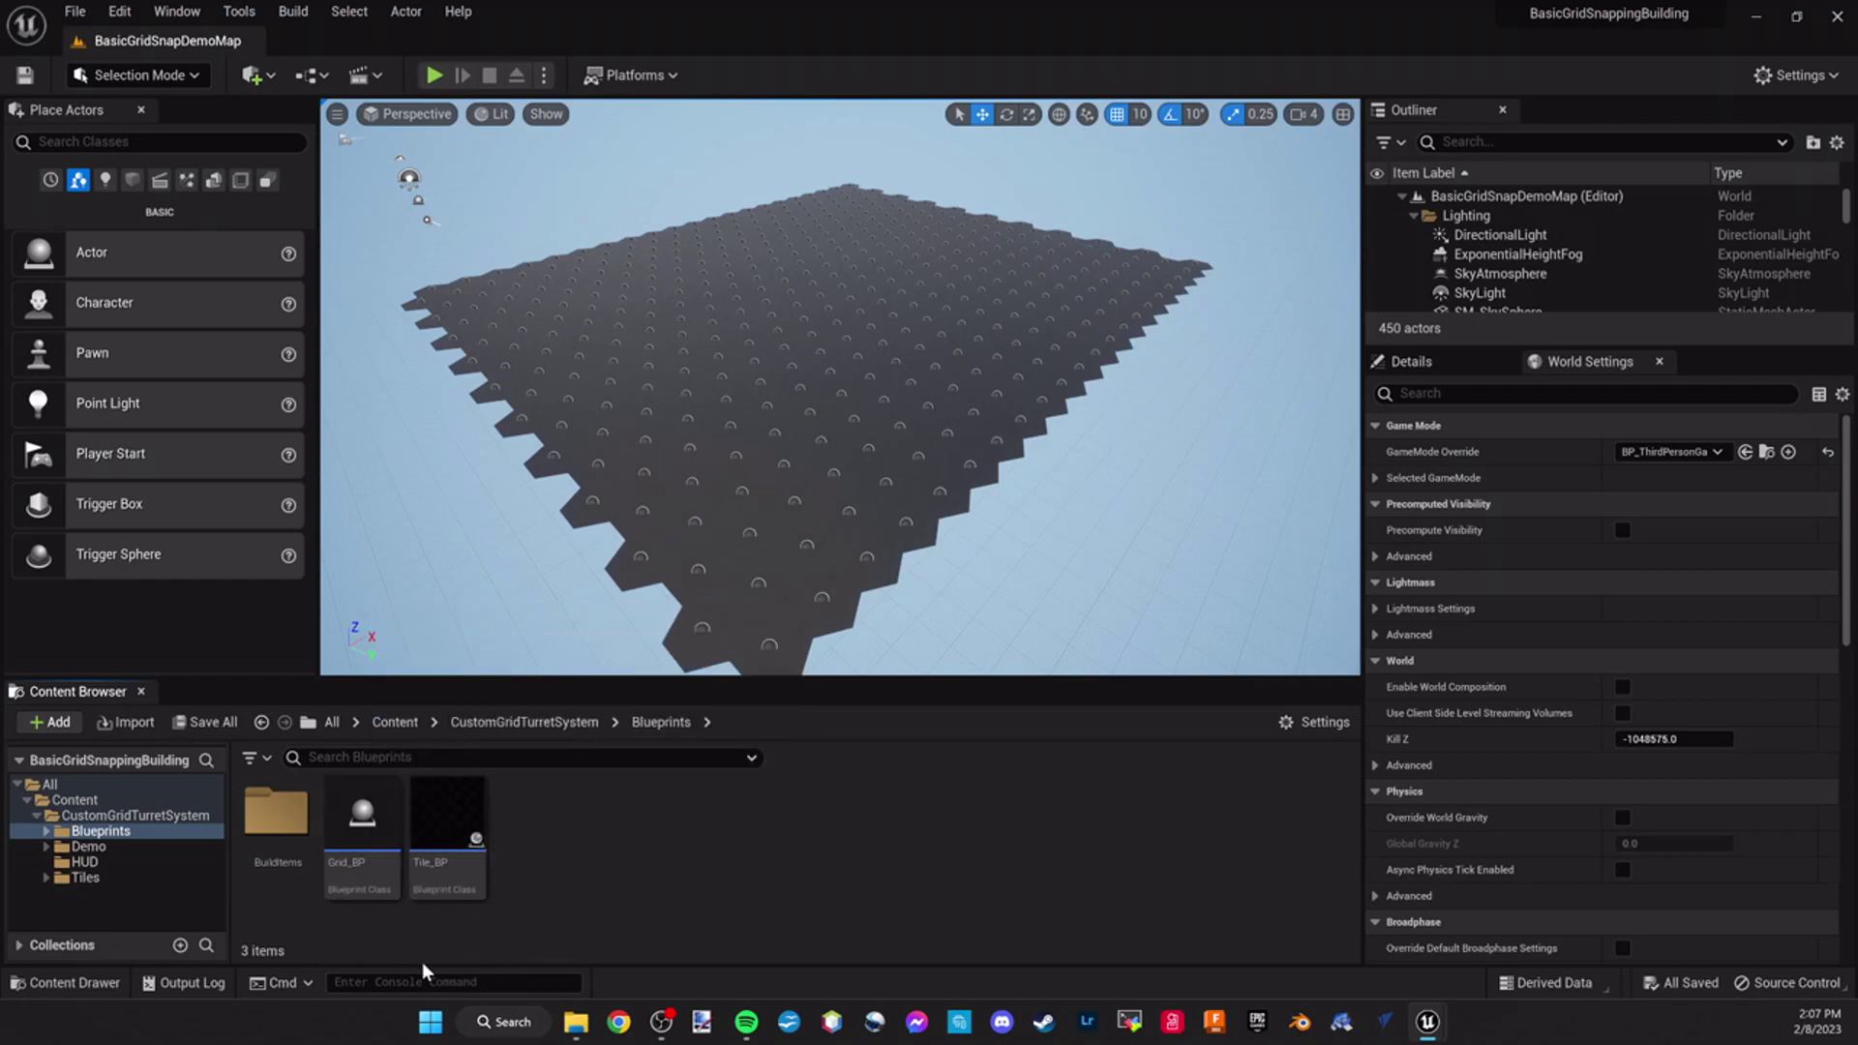
left_click(356, 879)
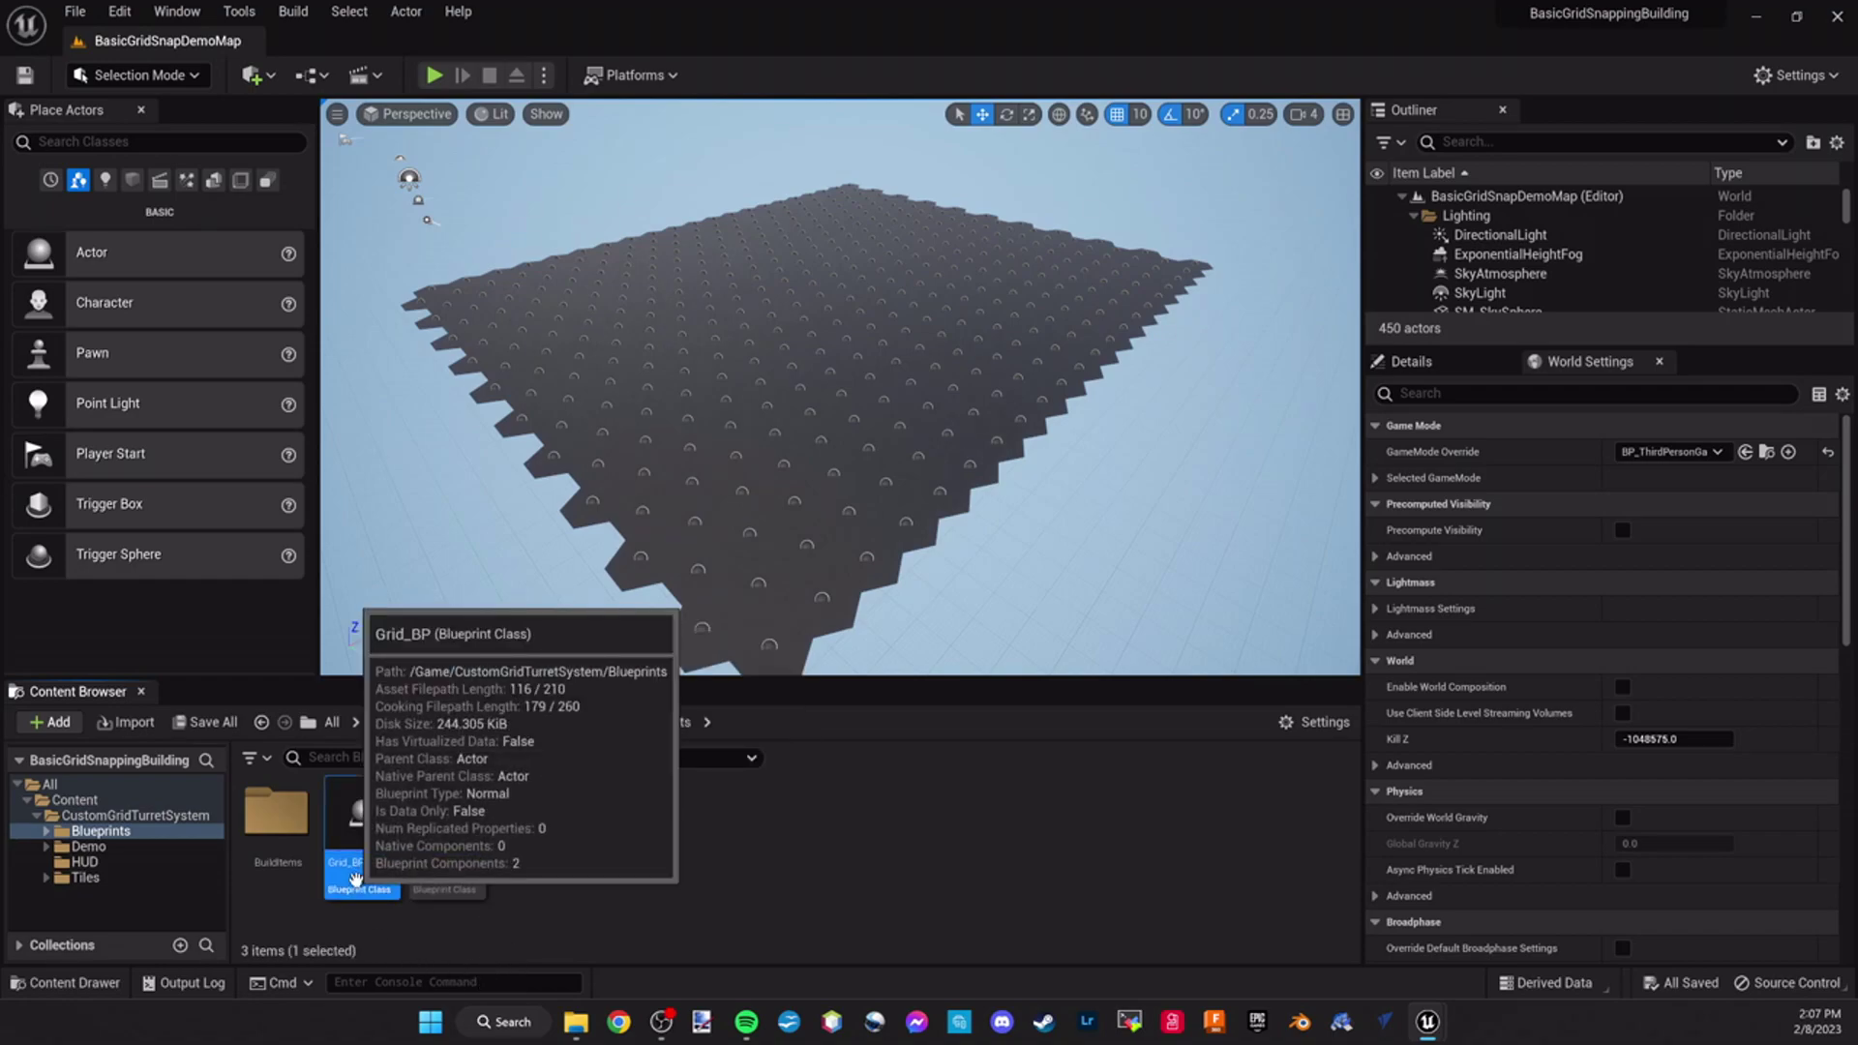
double_click(356, 879)
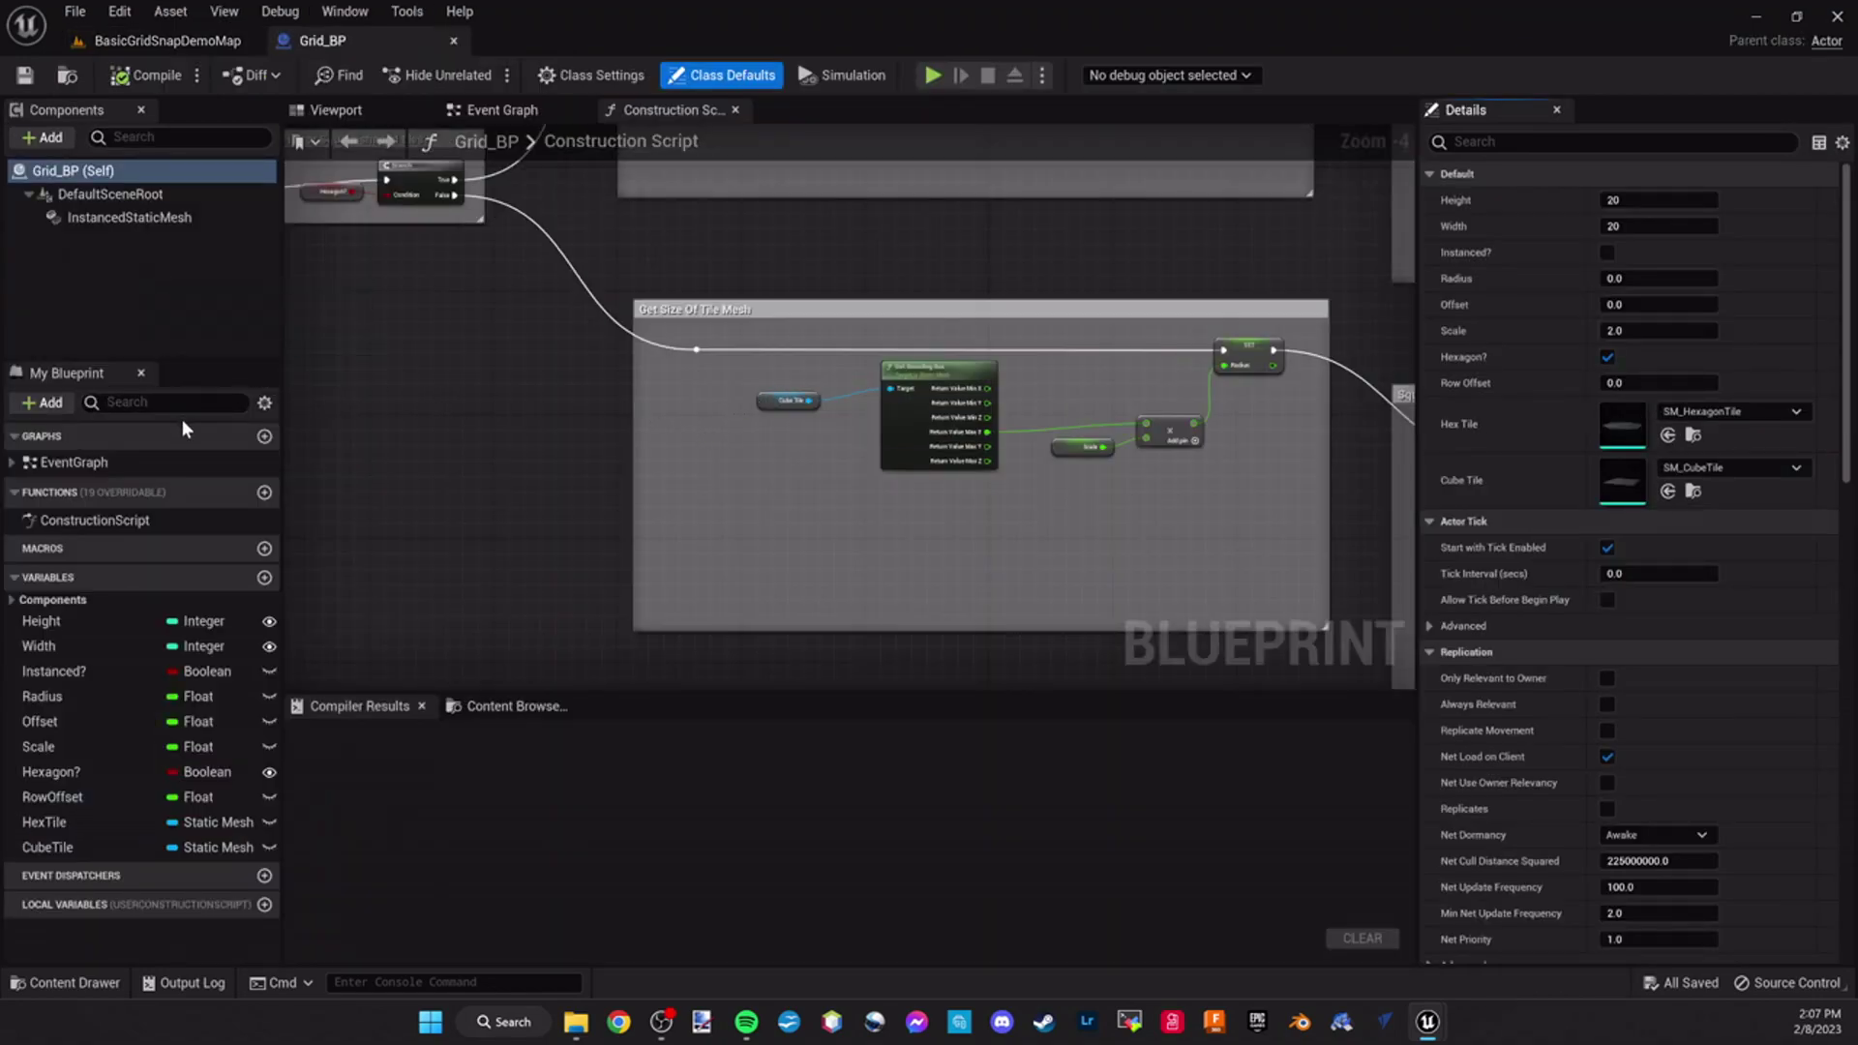
left_click(360, 111)
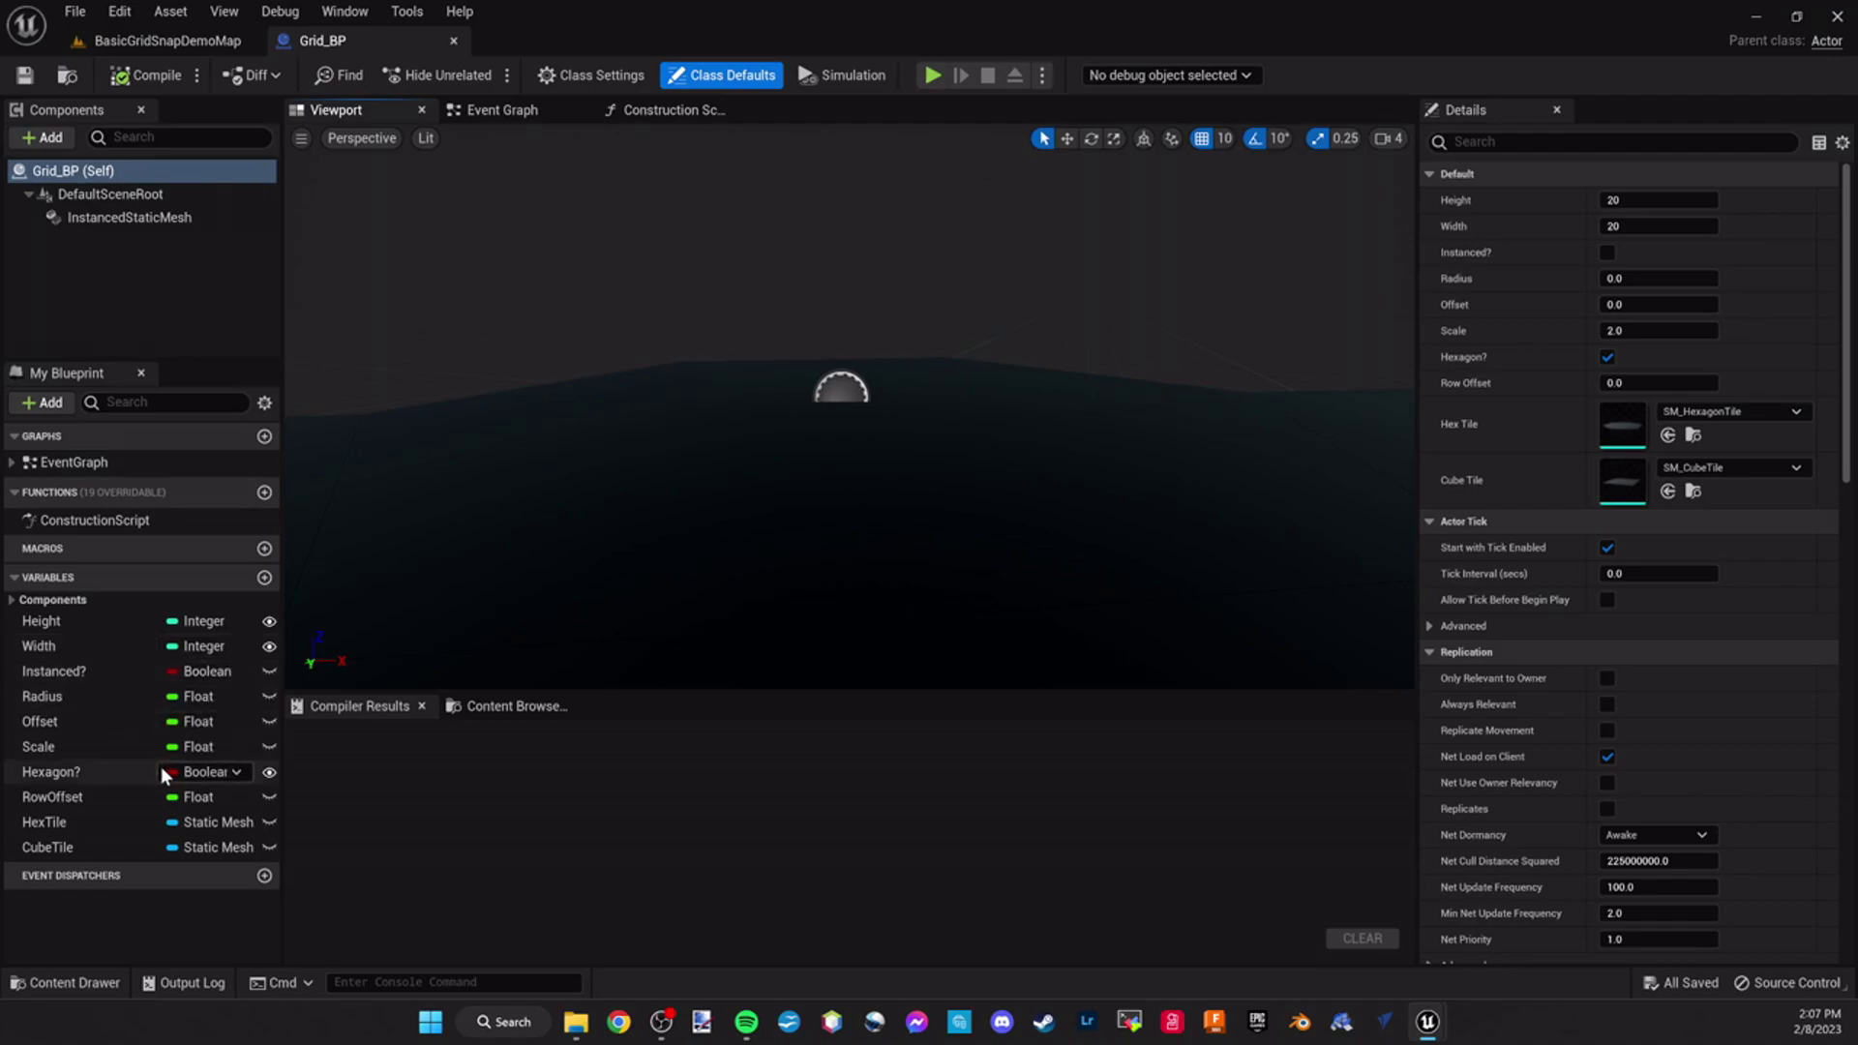
Set the default value of Grid_BP's Offset variable to 10 and view the grid in the demo map
left_click(114, 724)
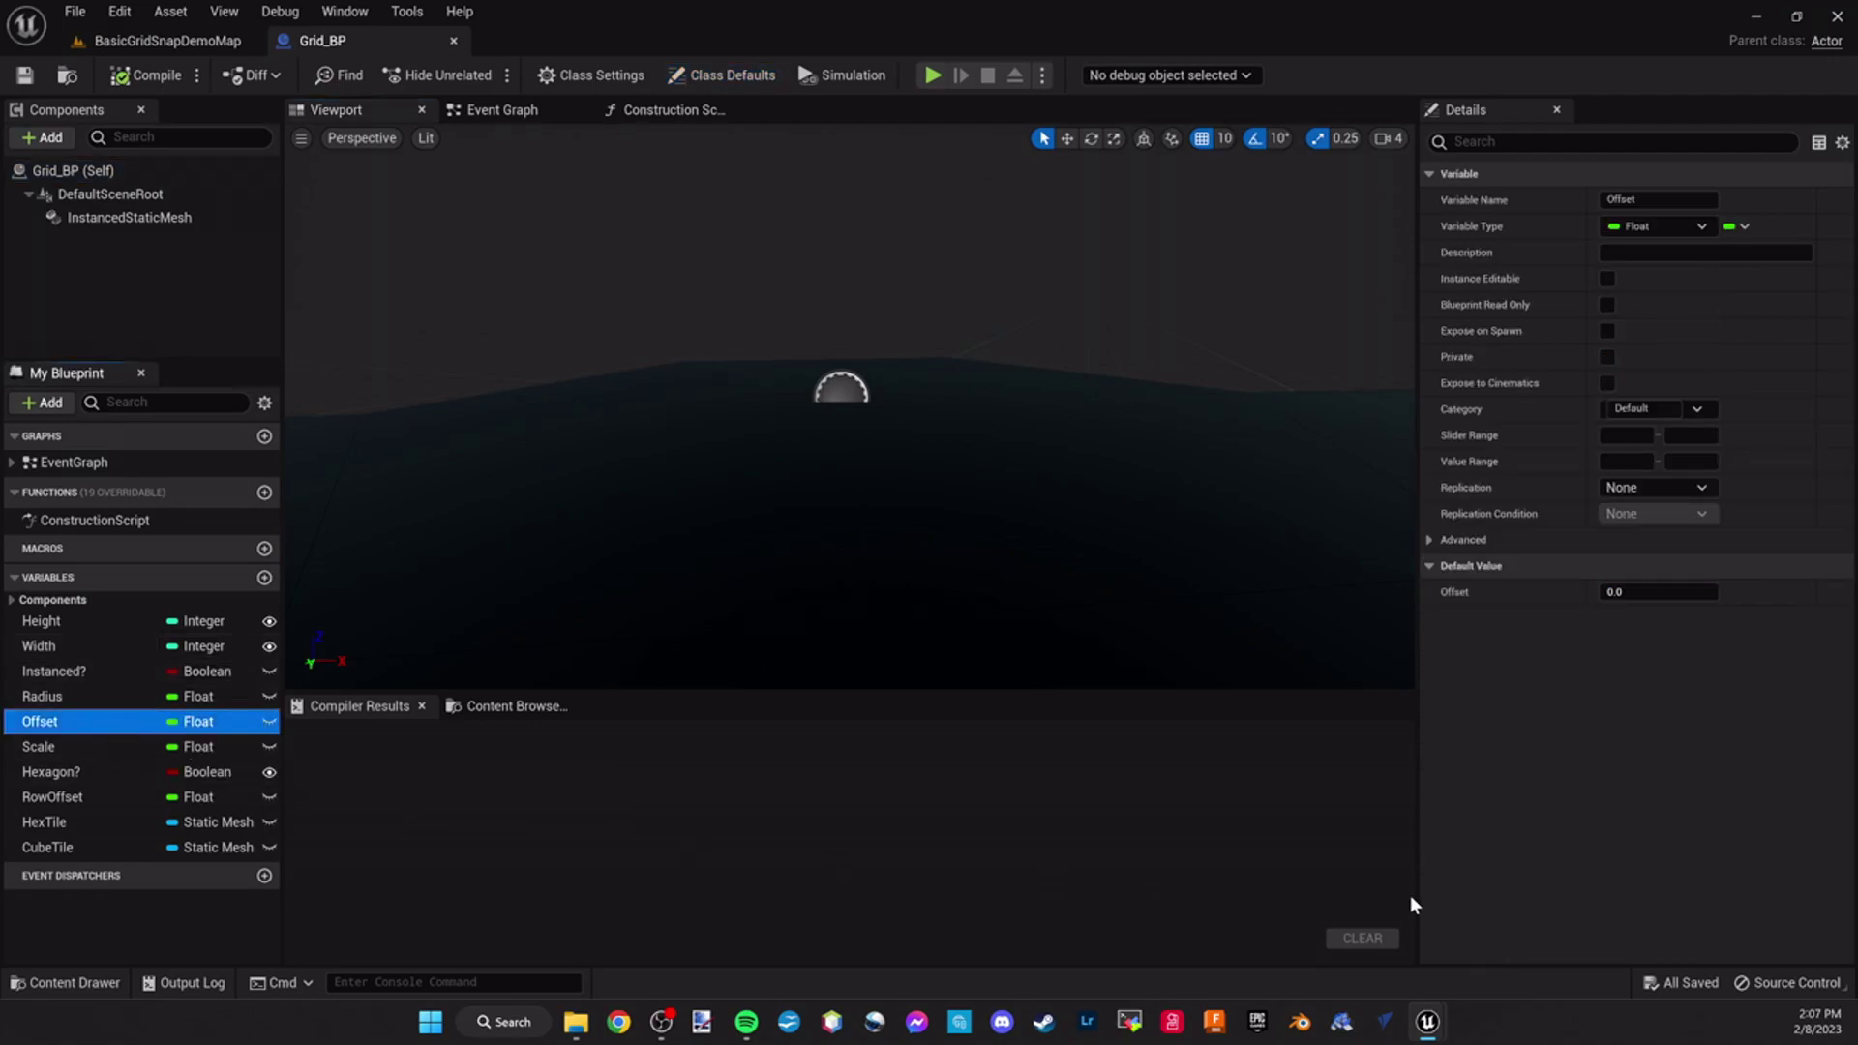
left_click(1652, 592)
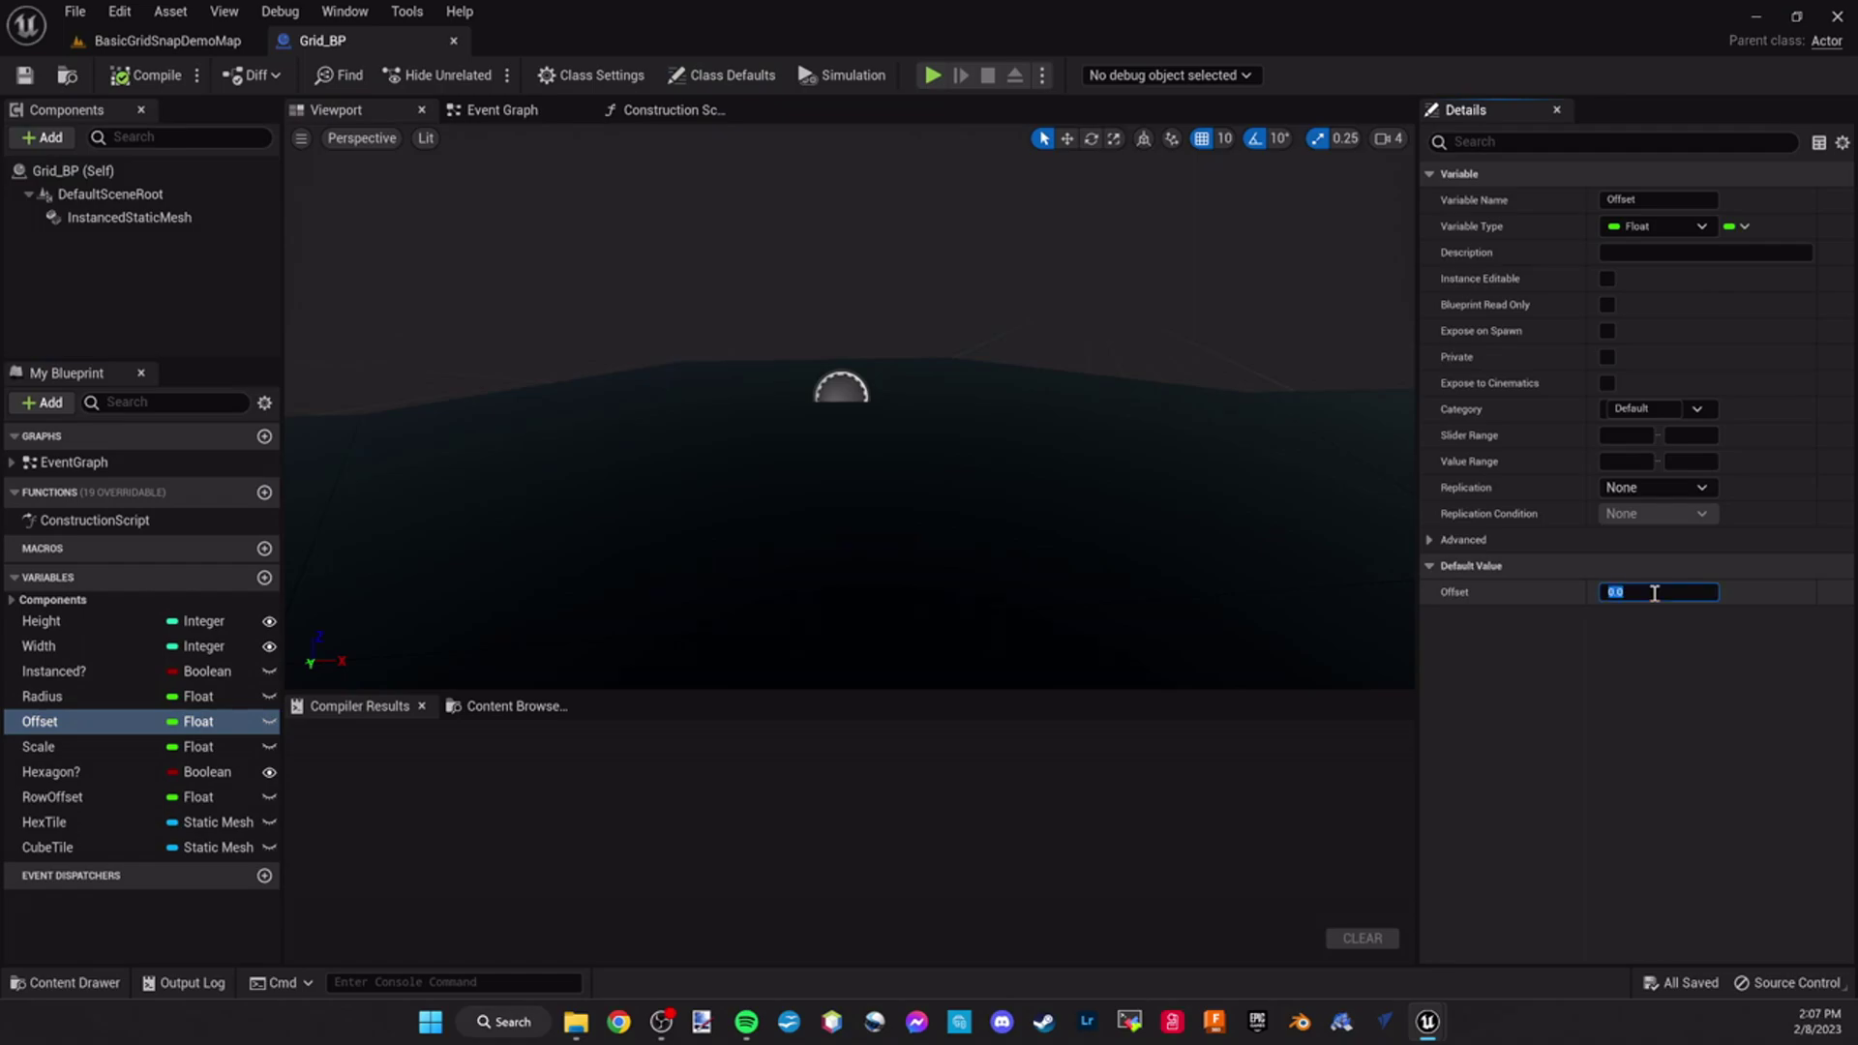
type("10")
key("Return")
left_click(182, 41)
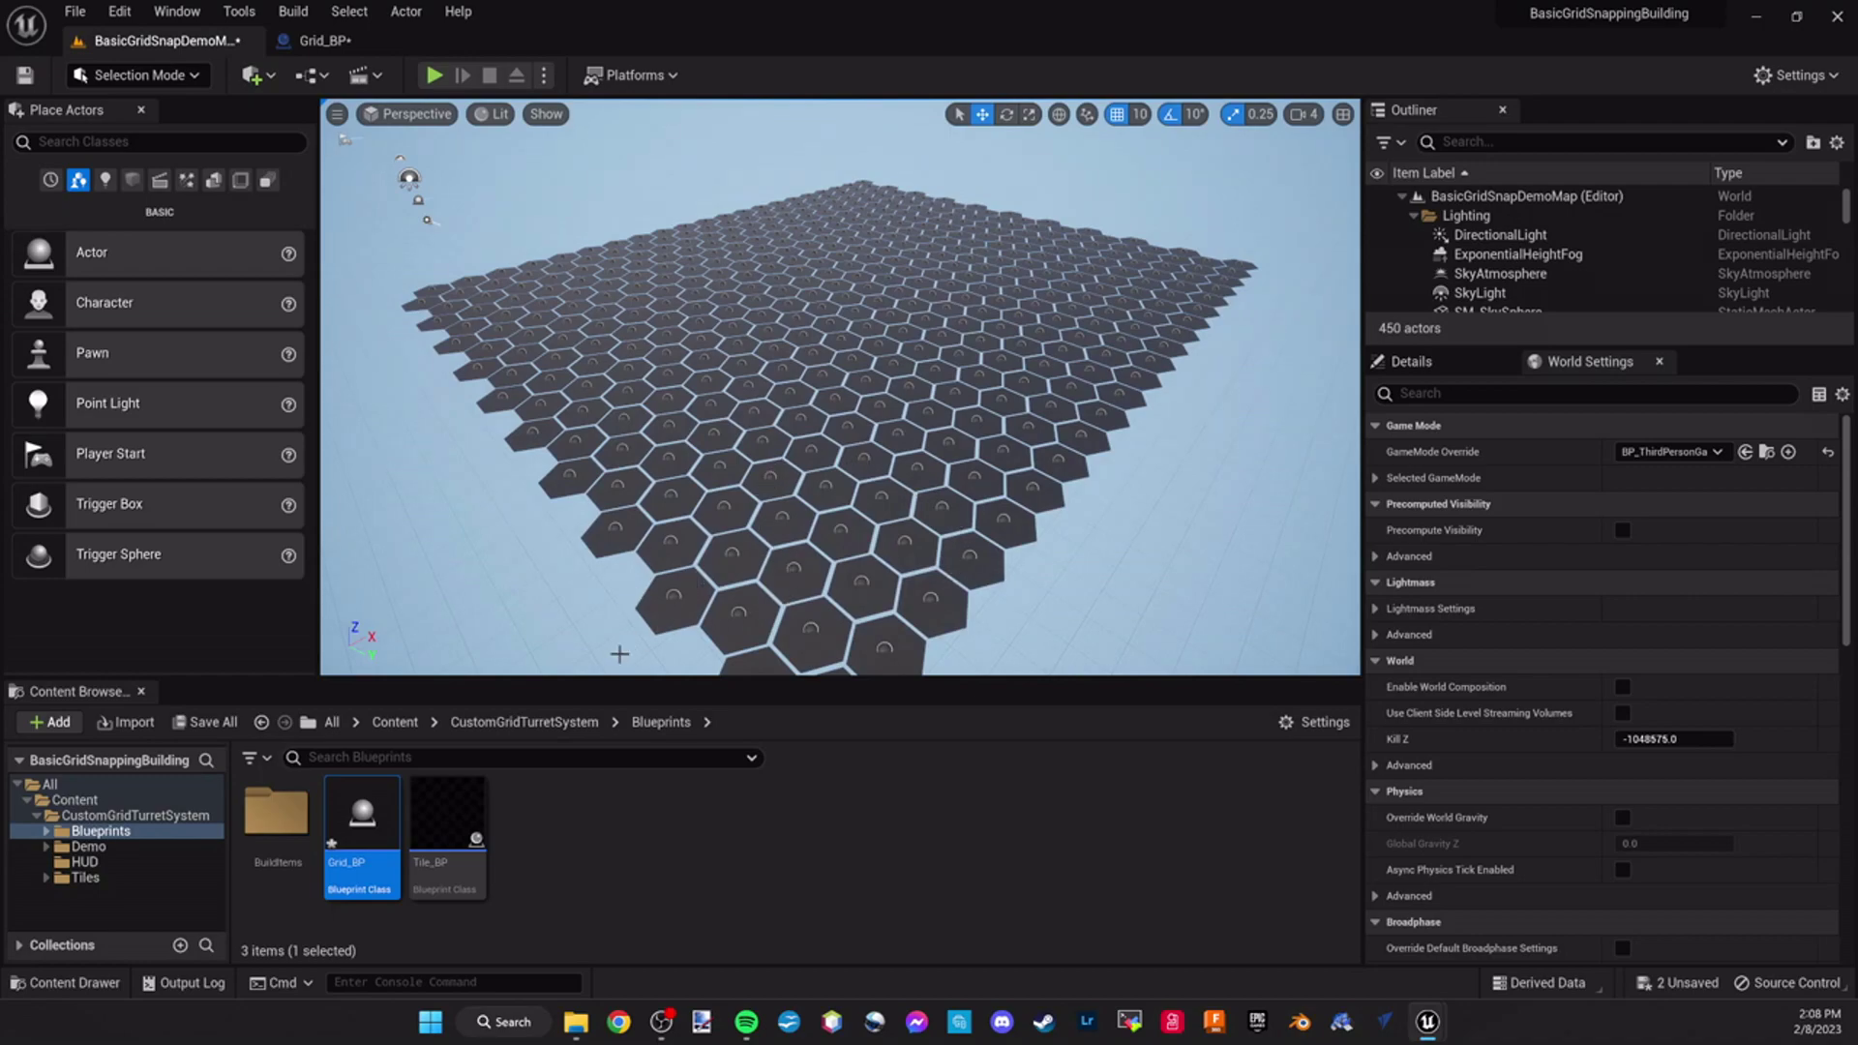
Disable the Hexagon? variable's default value in Grid_BP and view the resulting grid in the demo map
left_click(322, 41)
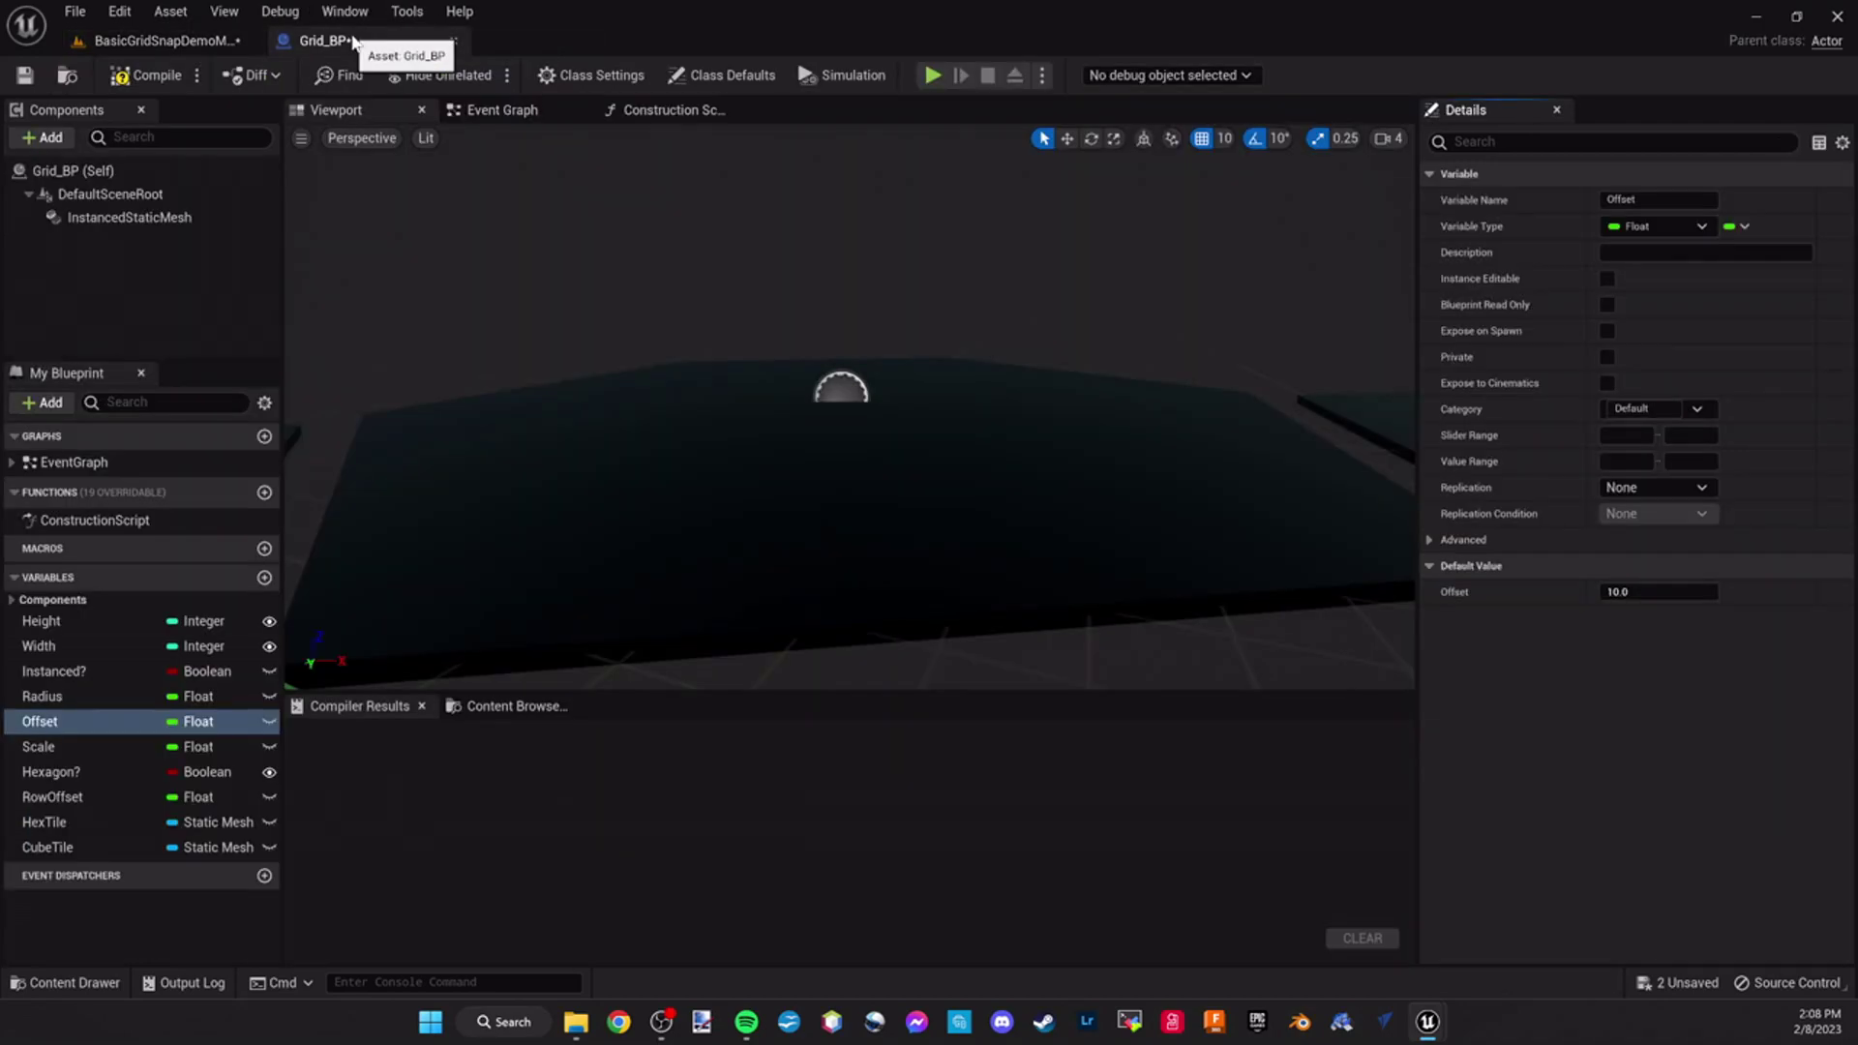
left_click(108, 772)
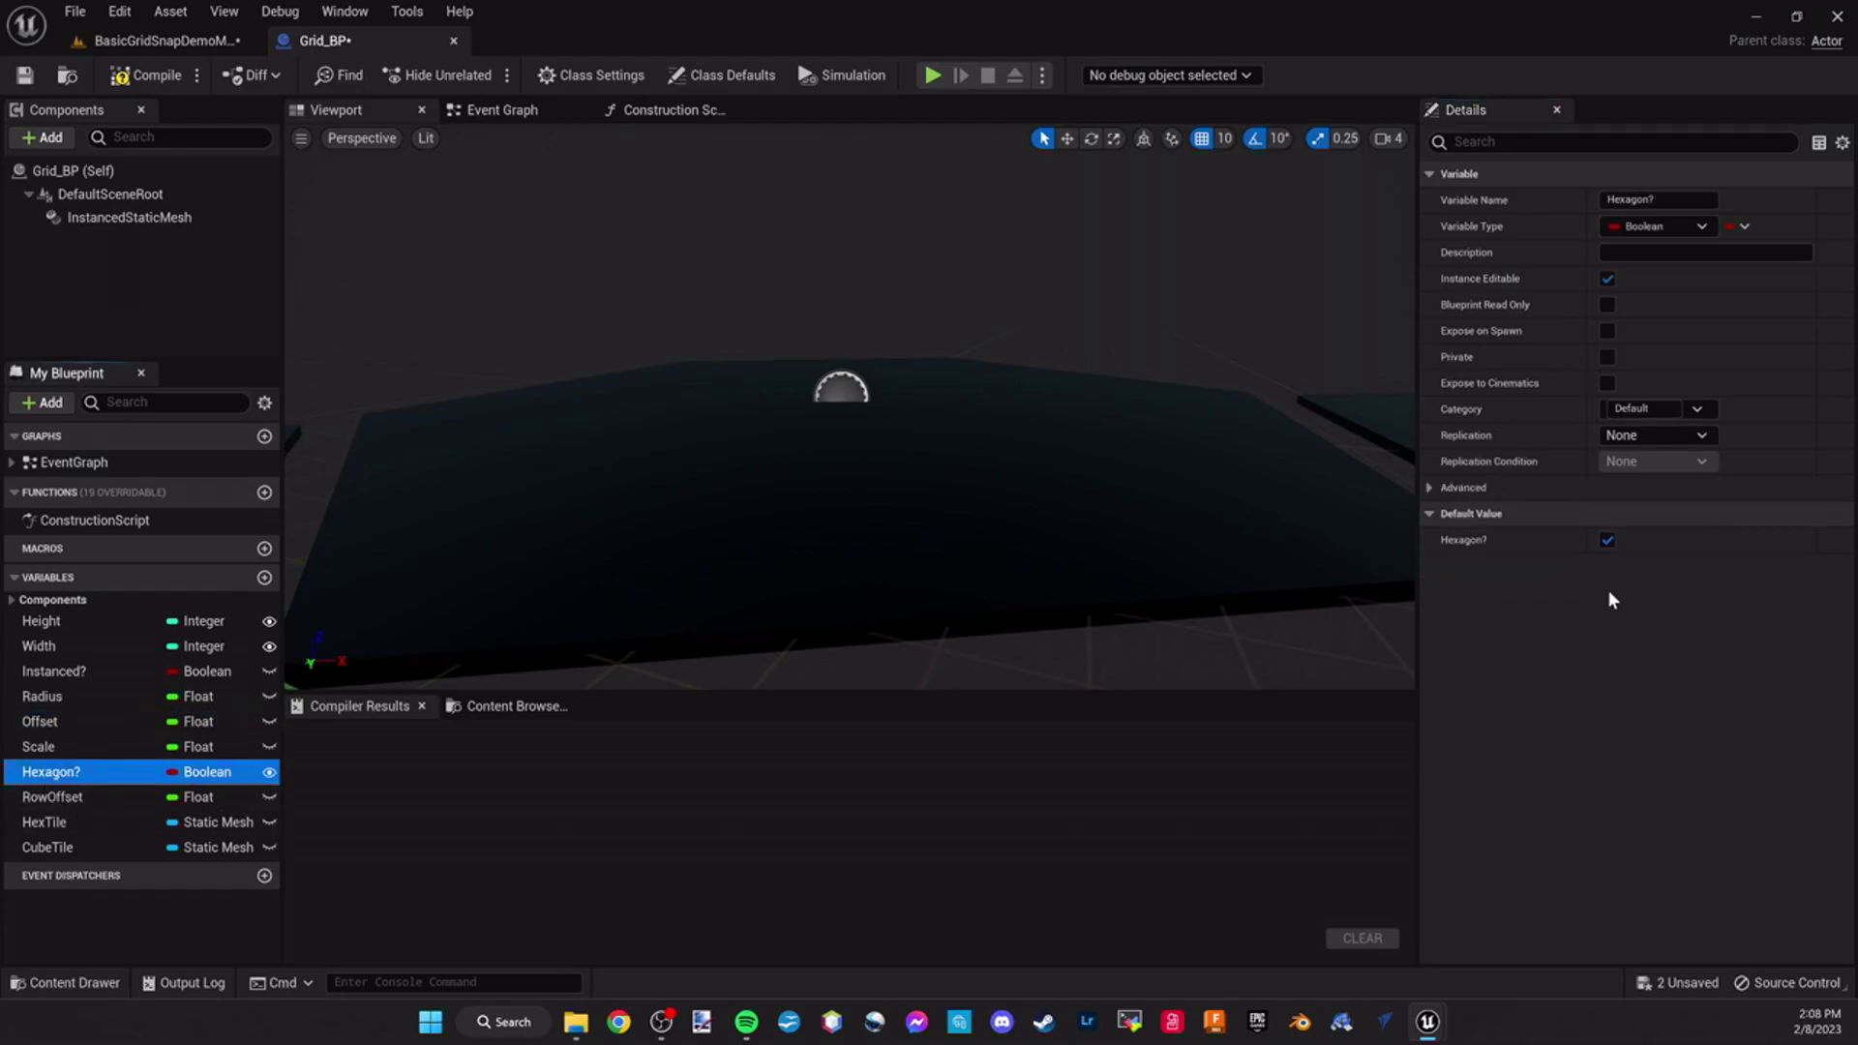
left_click(1607, 542)
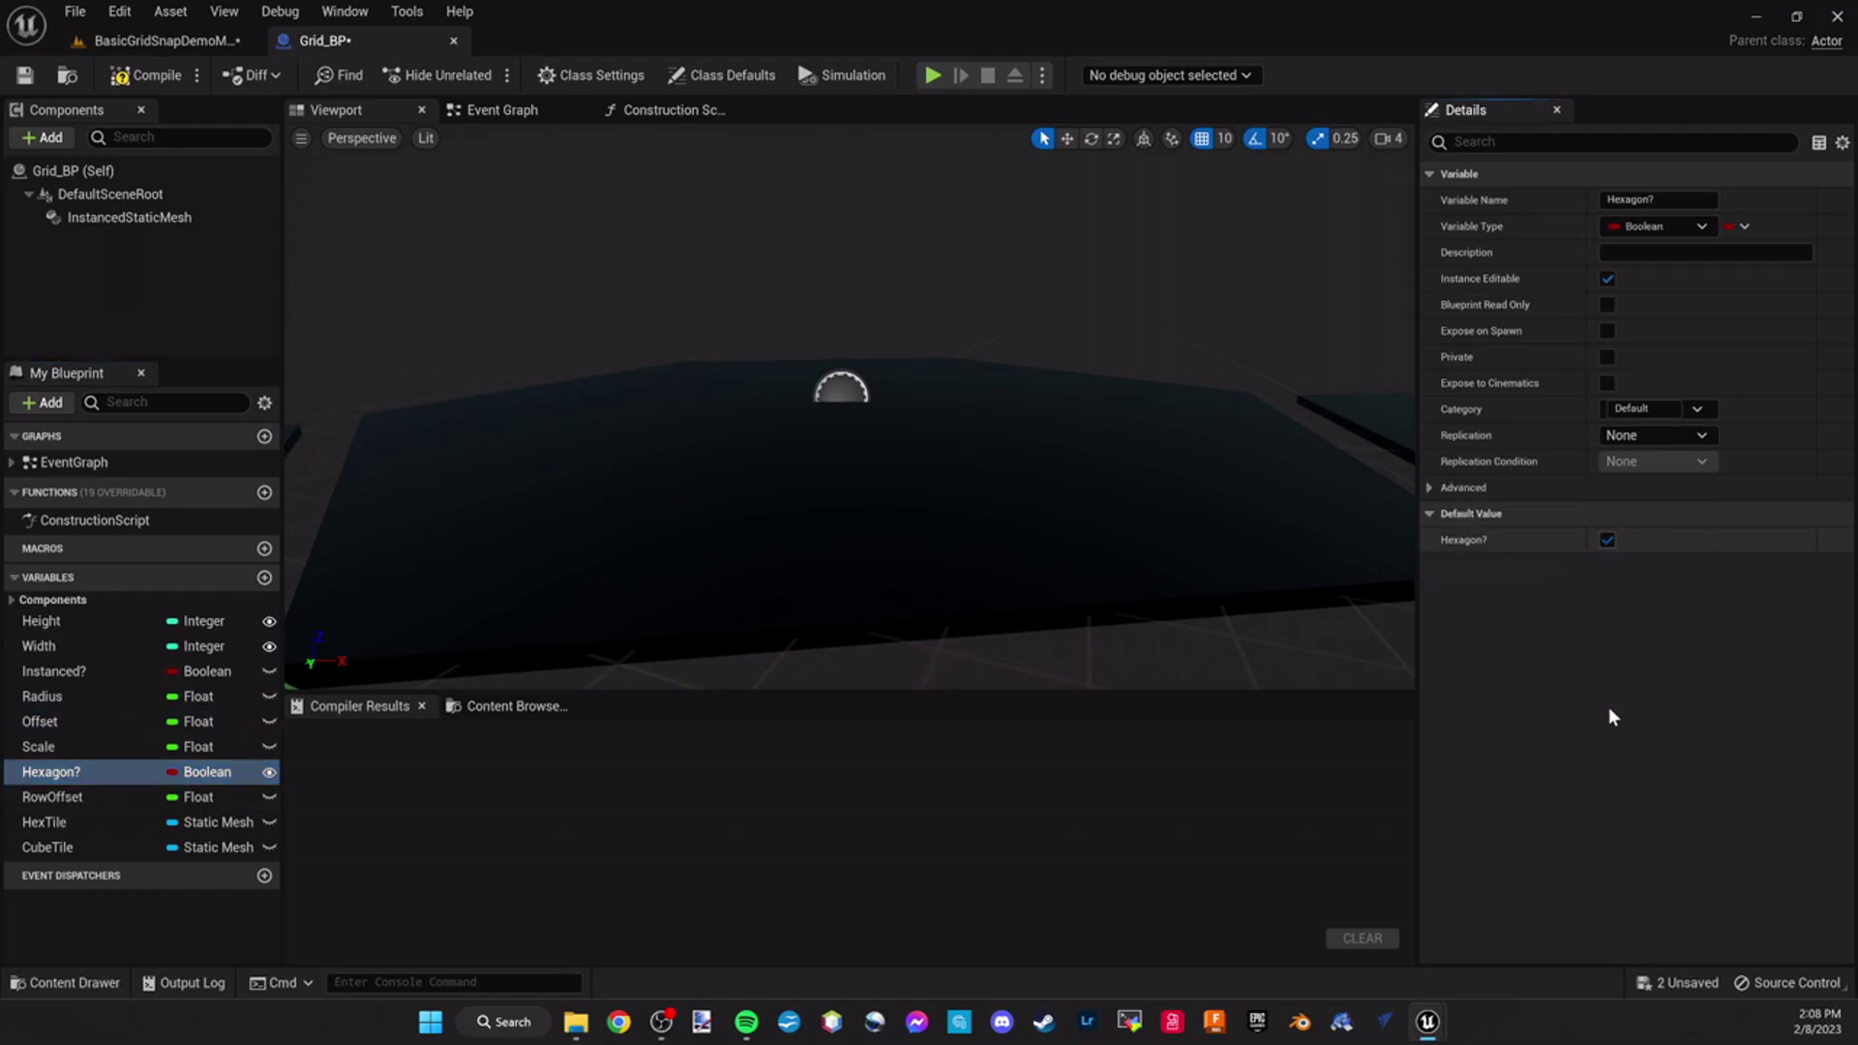
left_click(163, 40)
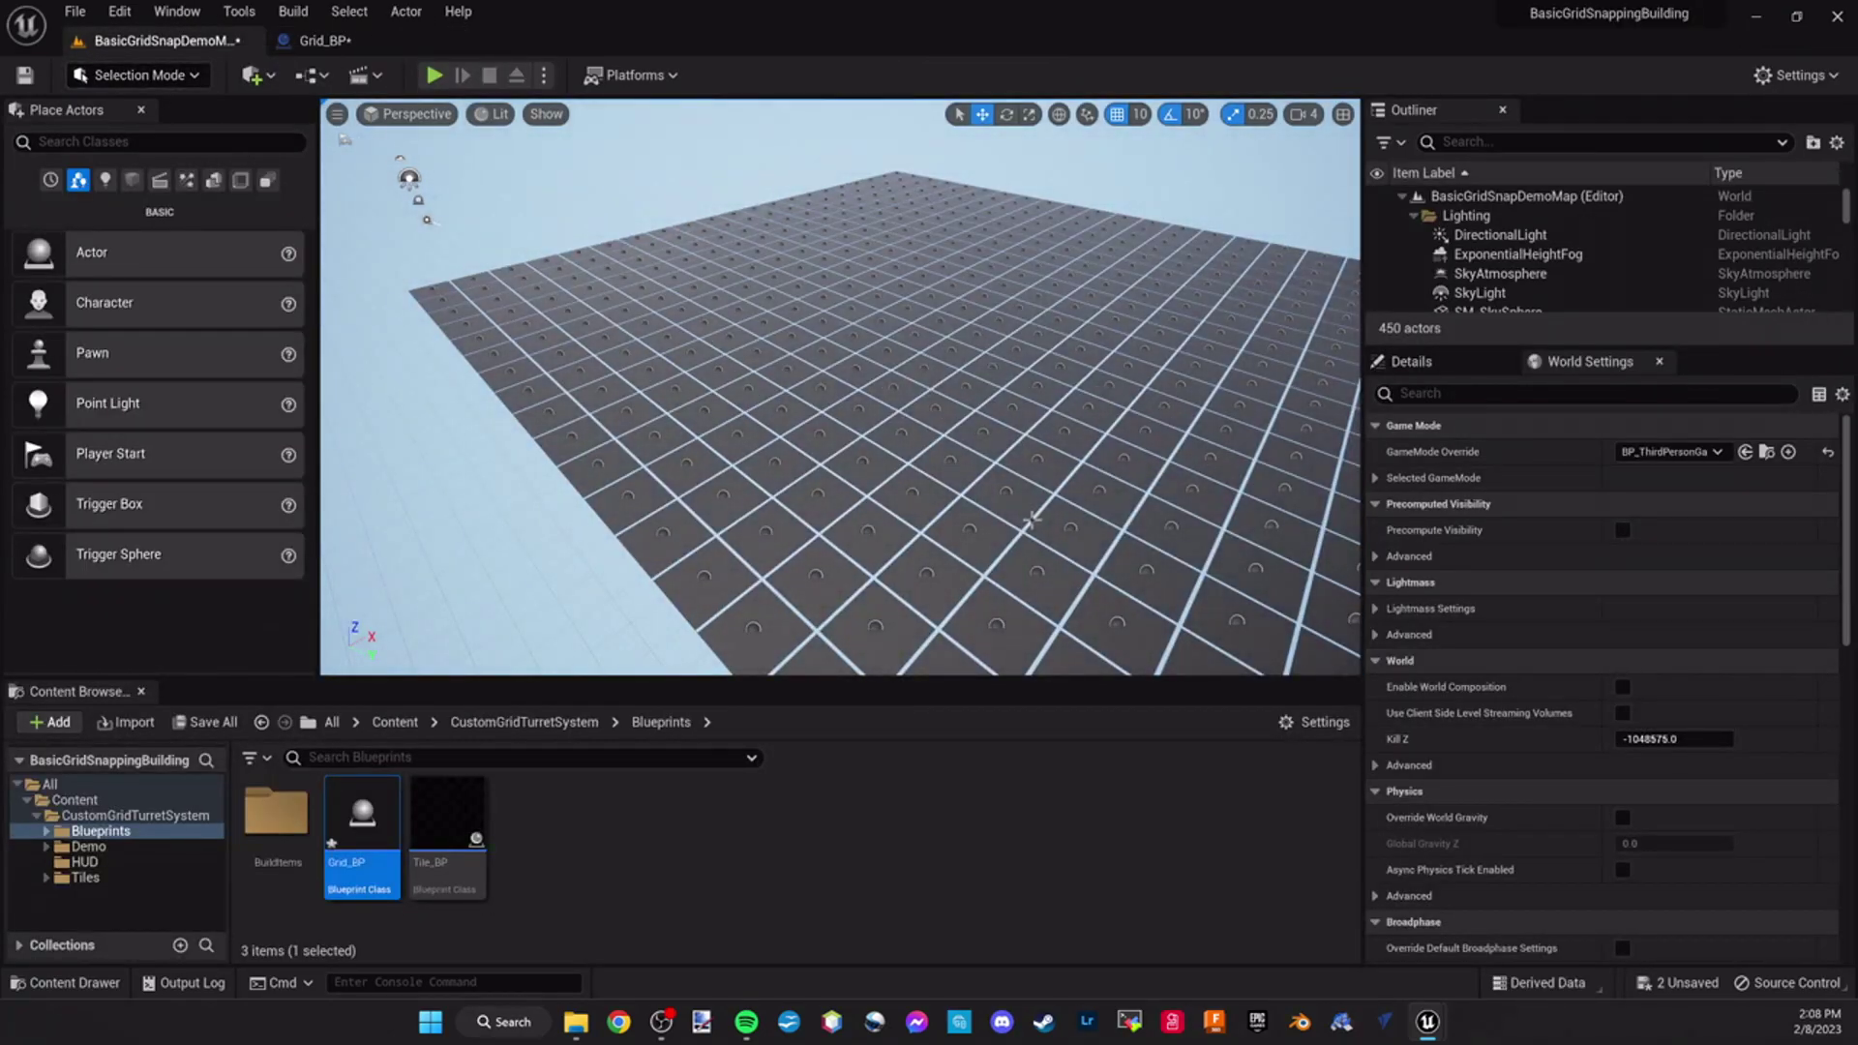
Re-enable the Hexagon? default value in Grid_BP and return to the demo map
left_click(320, 39)
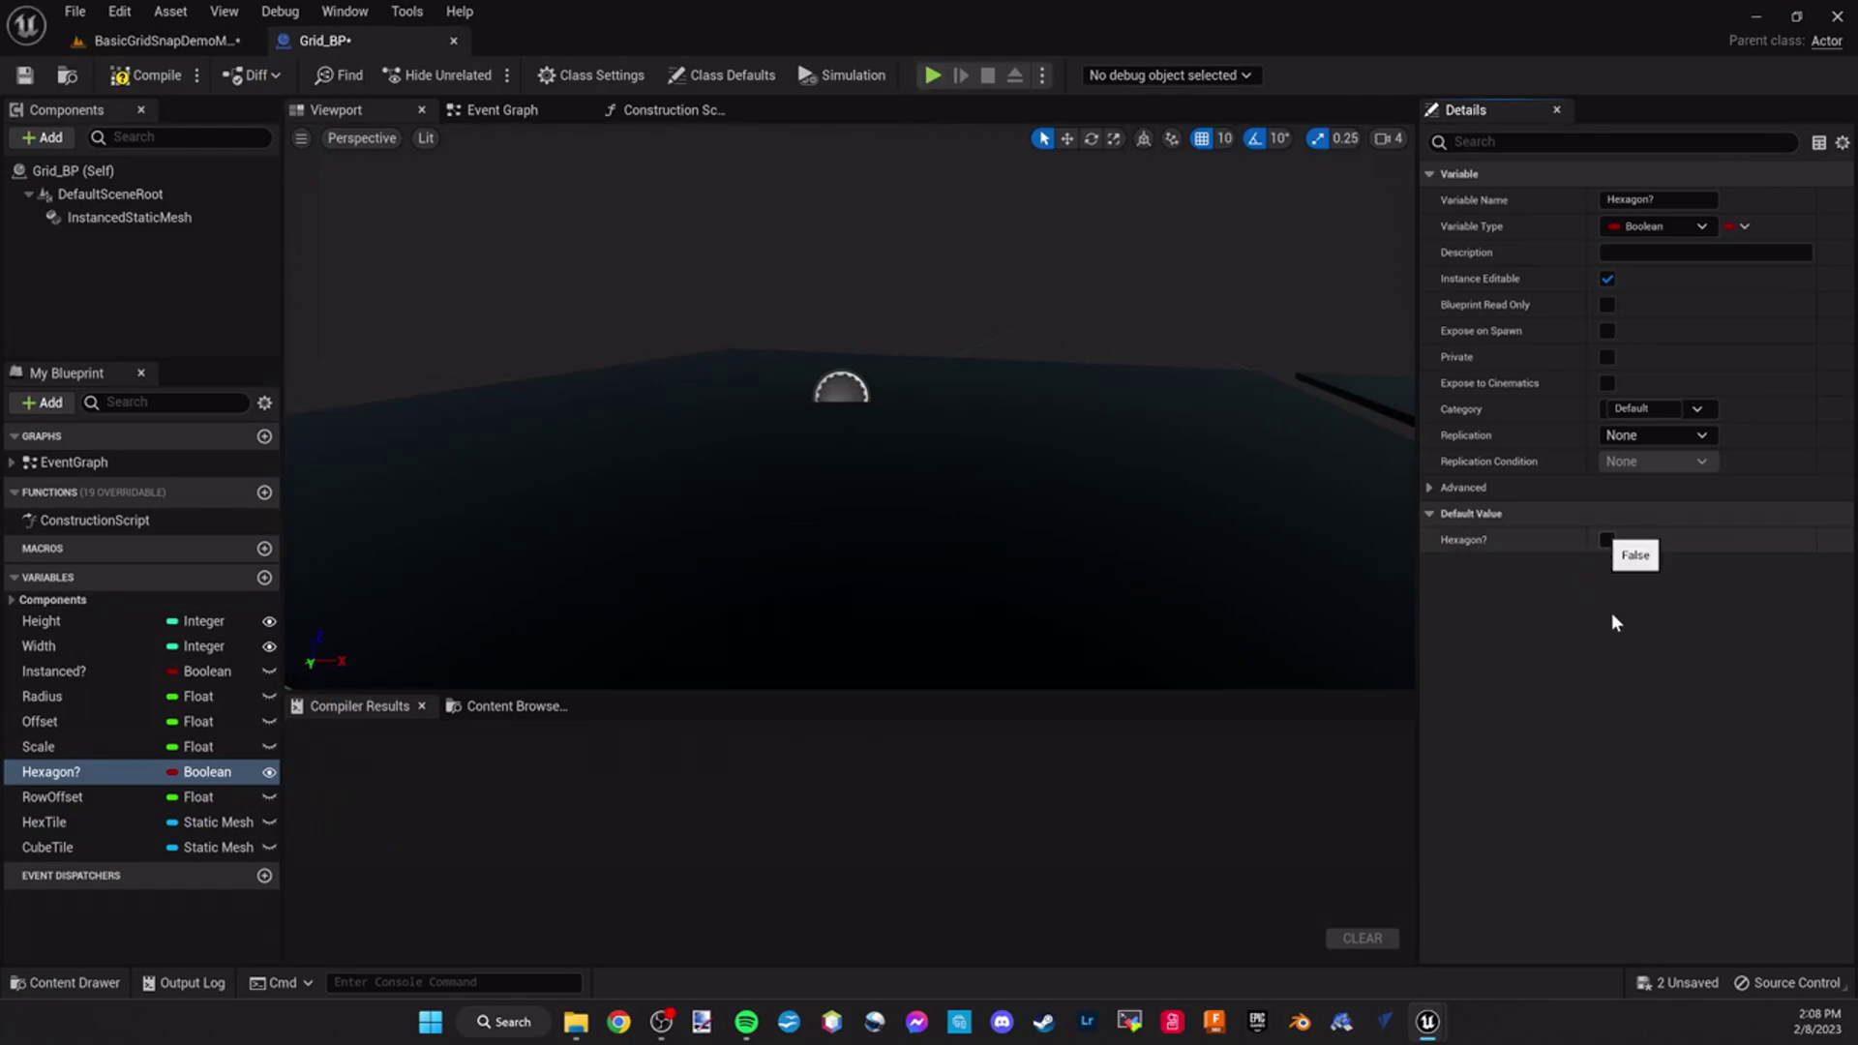
left_click(1606, 540)
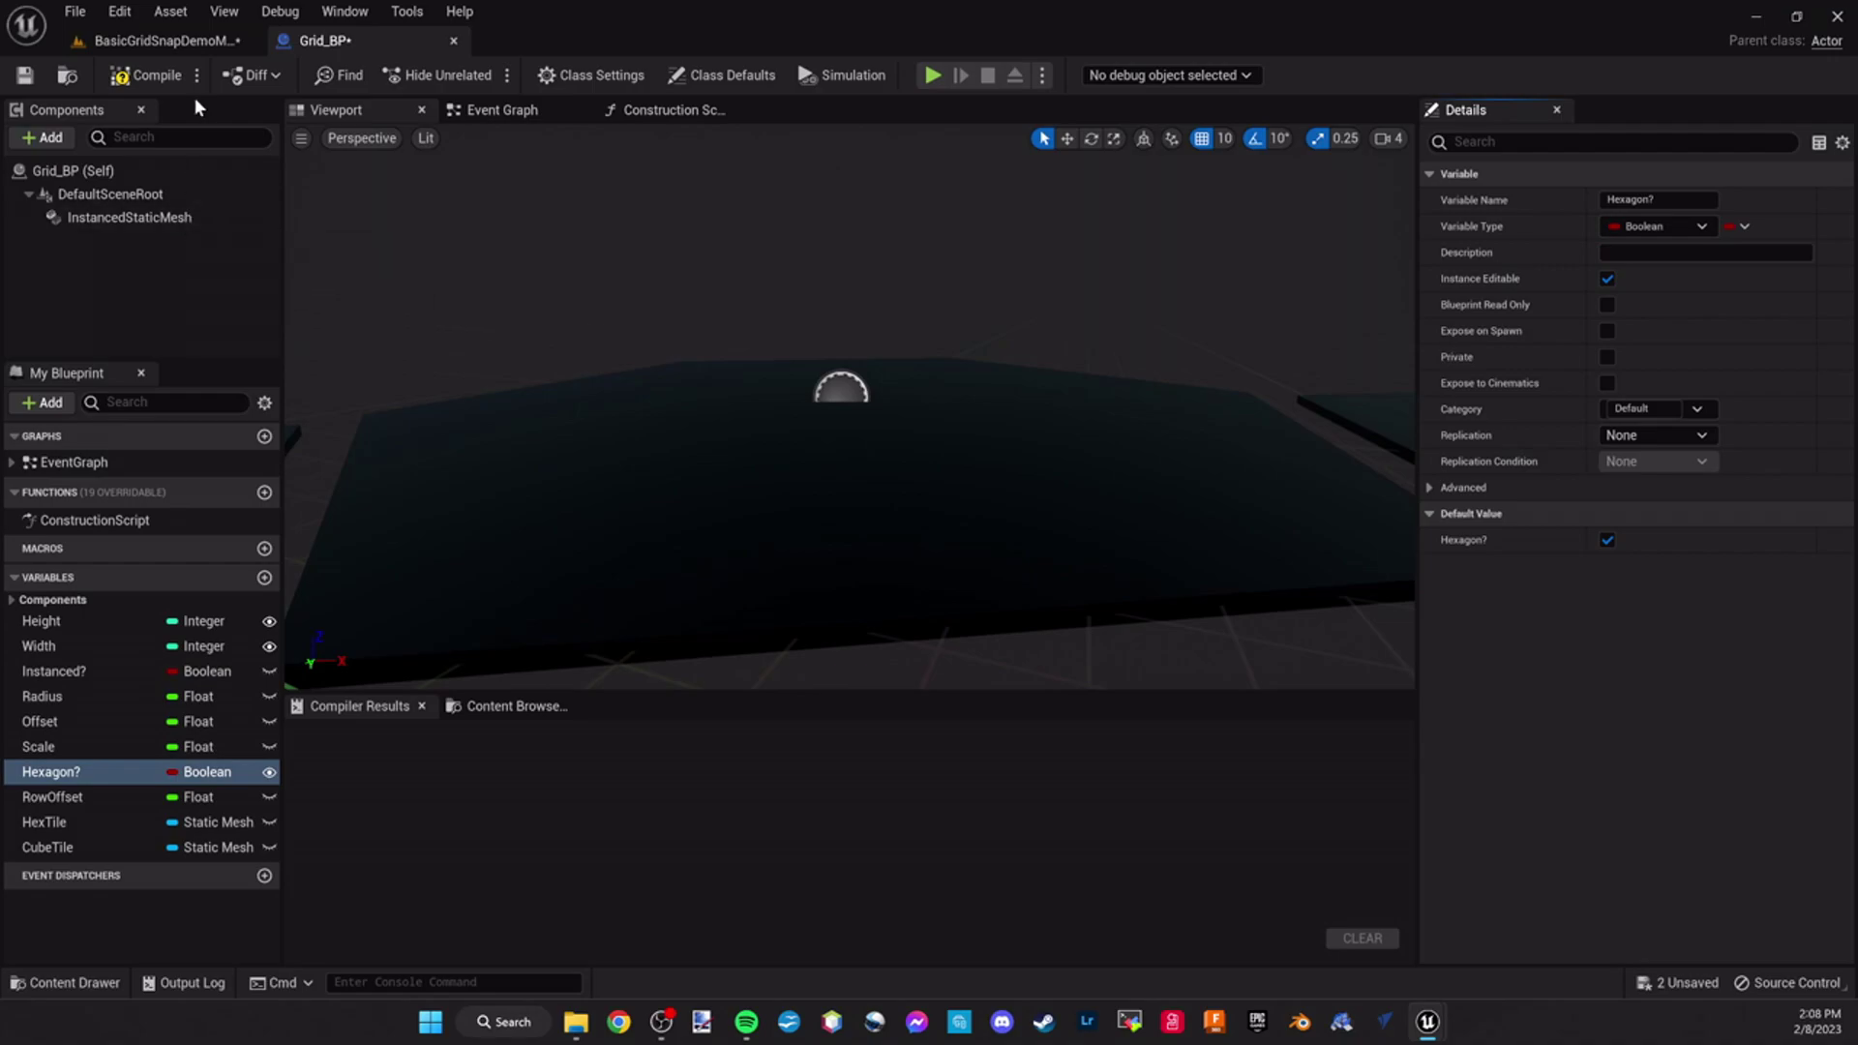
left_click(195, 41)
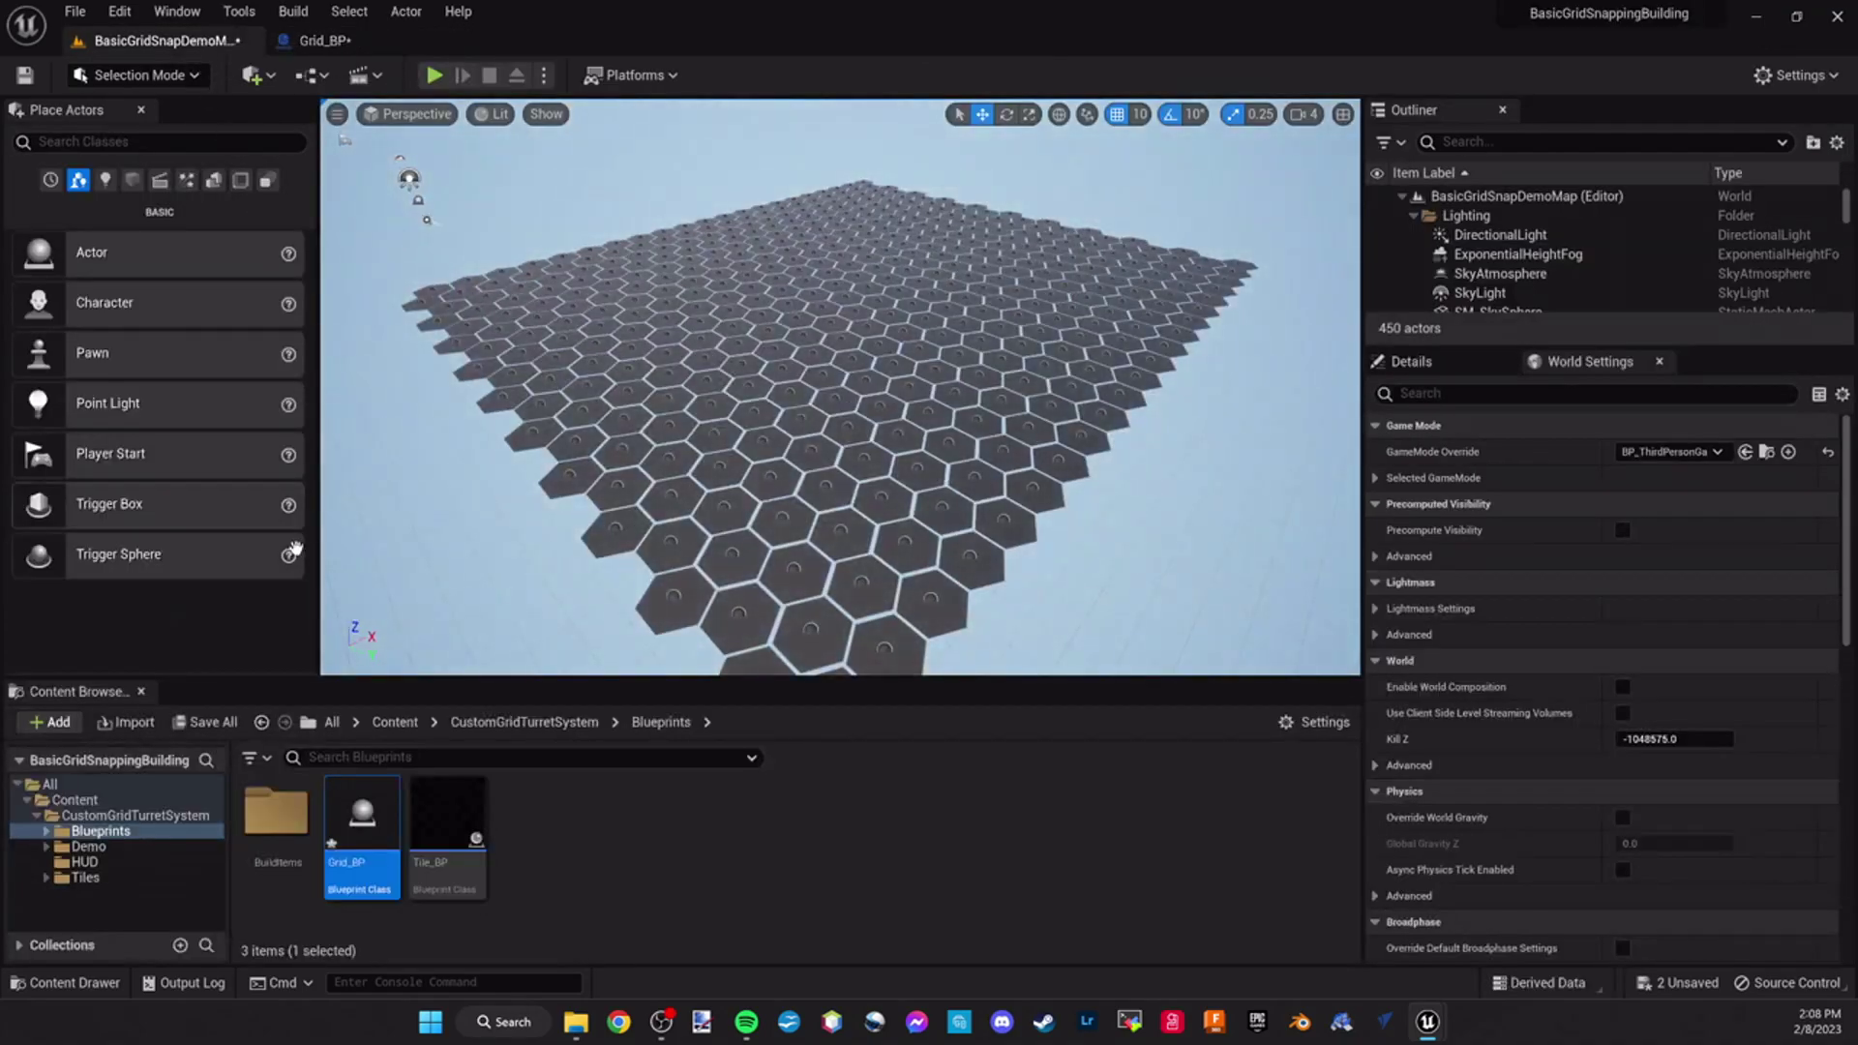
Look through the BuildItems folder and its Walls subfolder, ending back in BuildItems
double_click(276, 813)
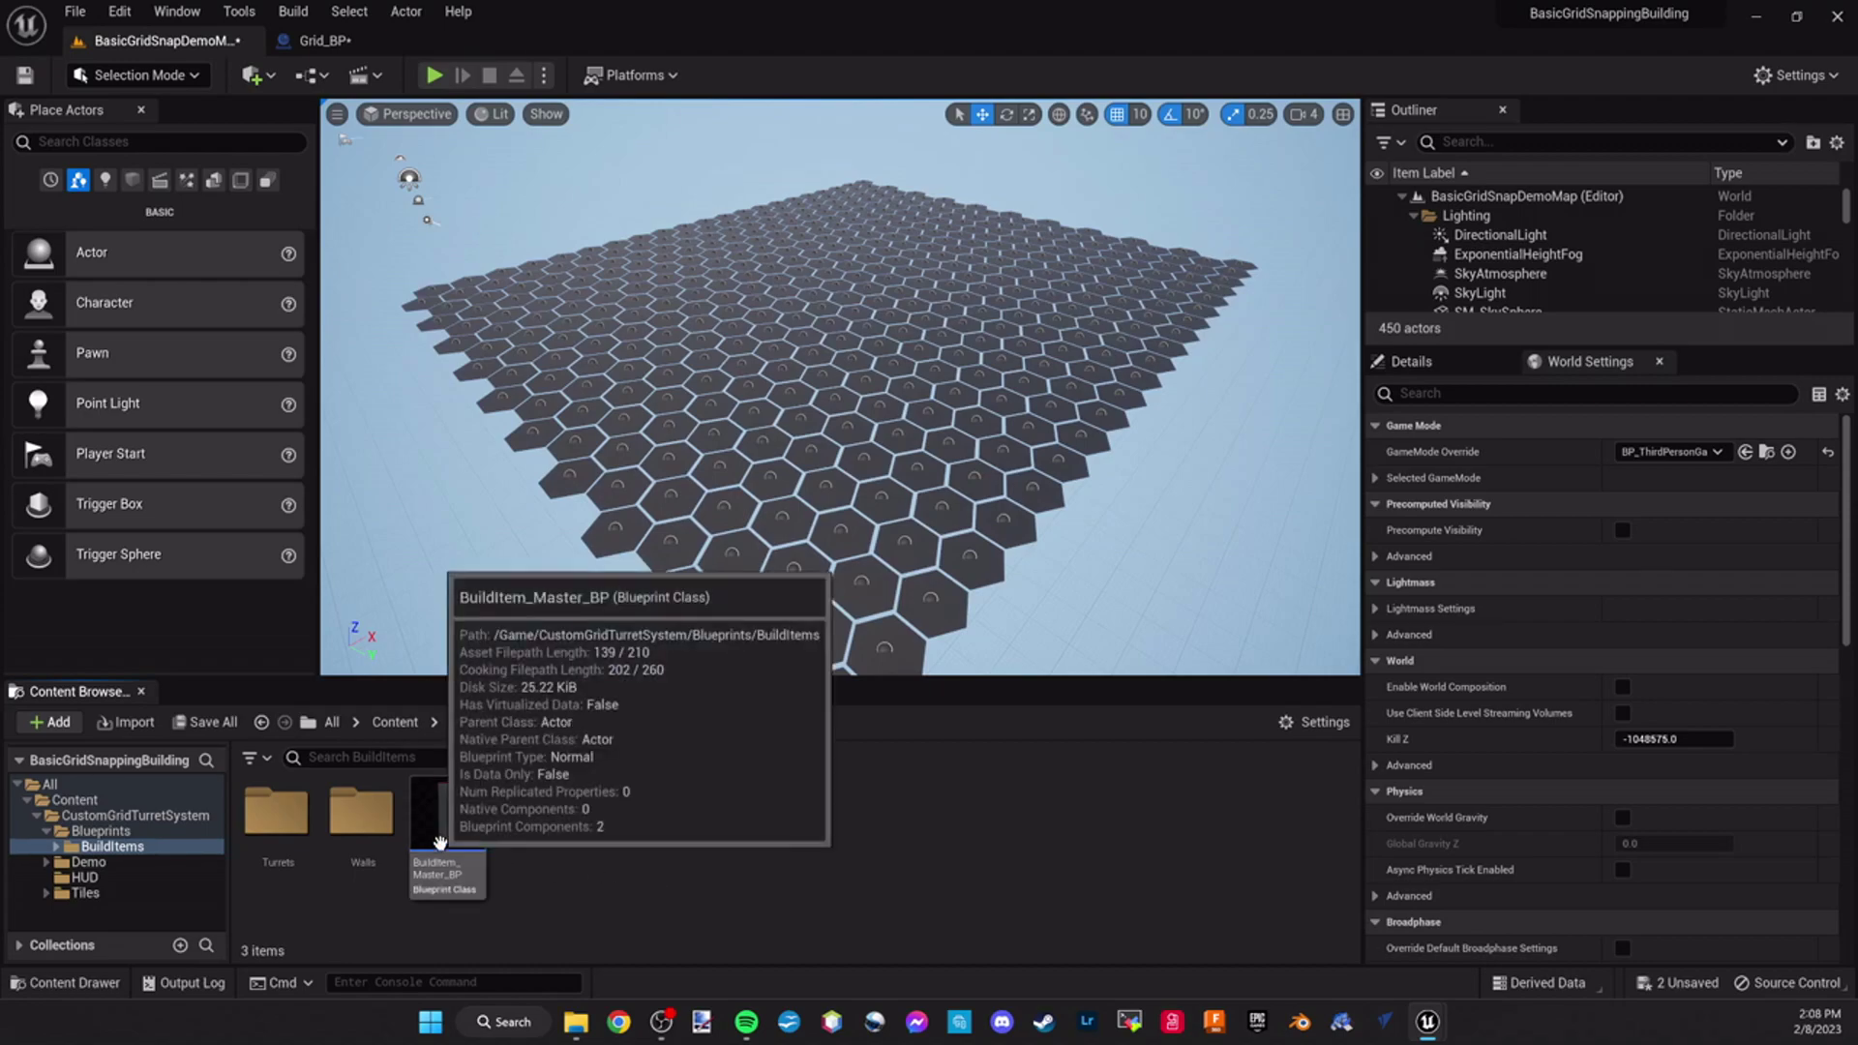
double_click(364, 822)
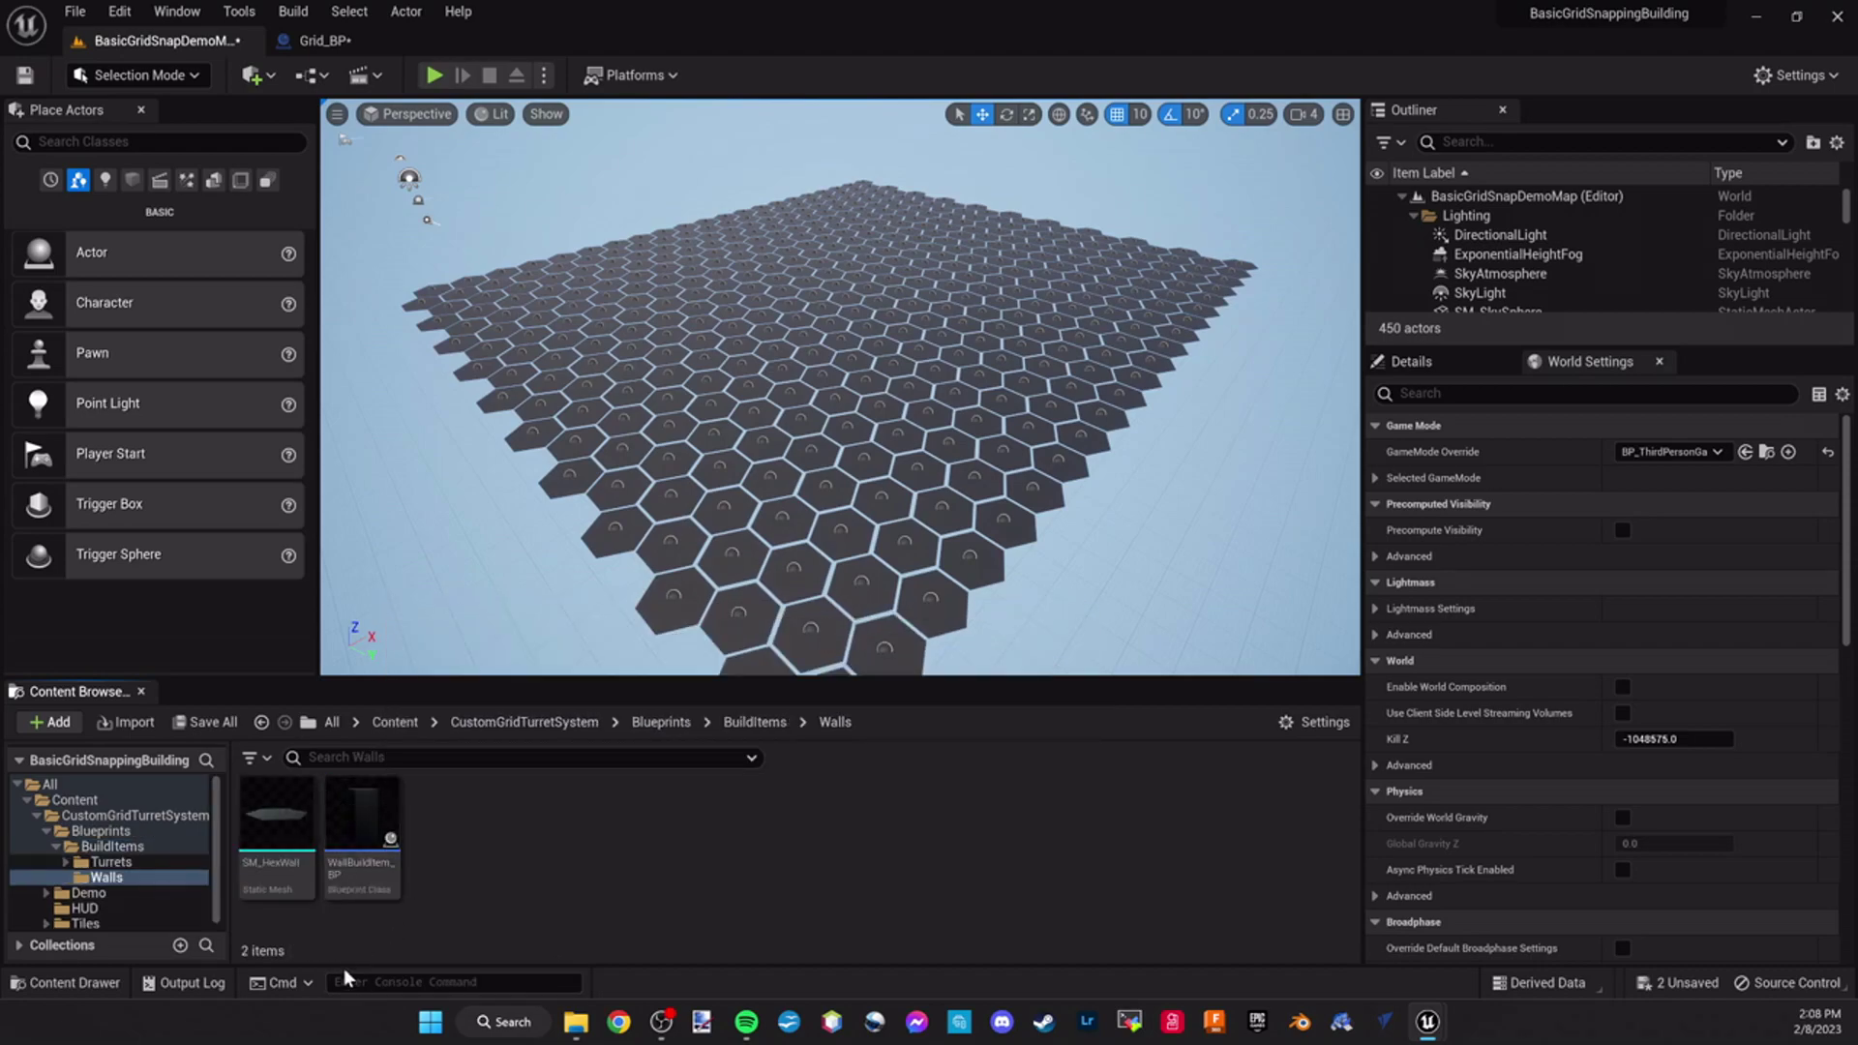
left_click(775, 724)
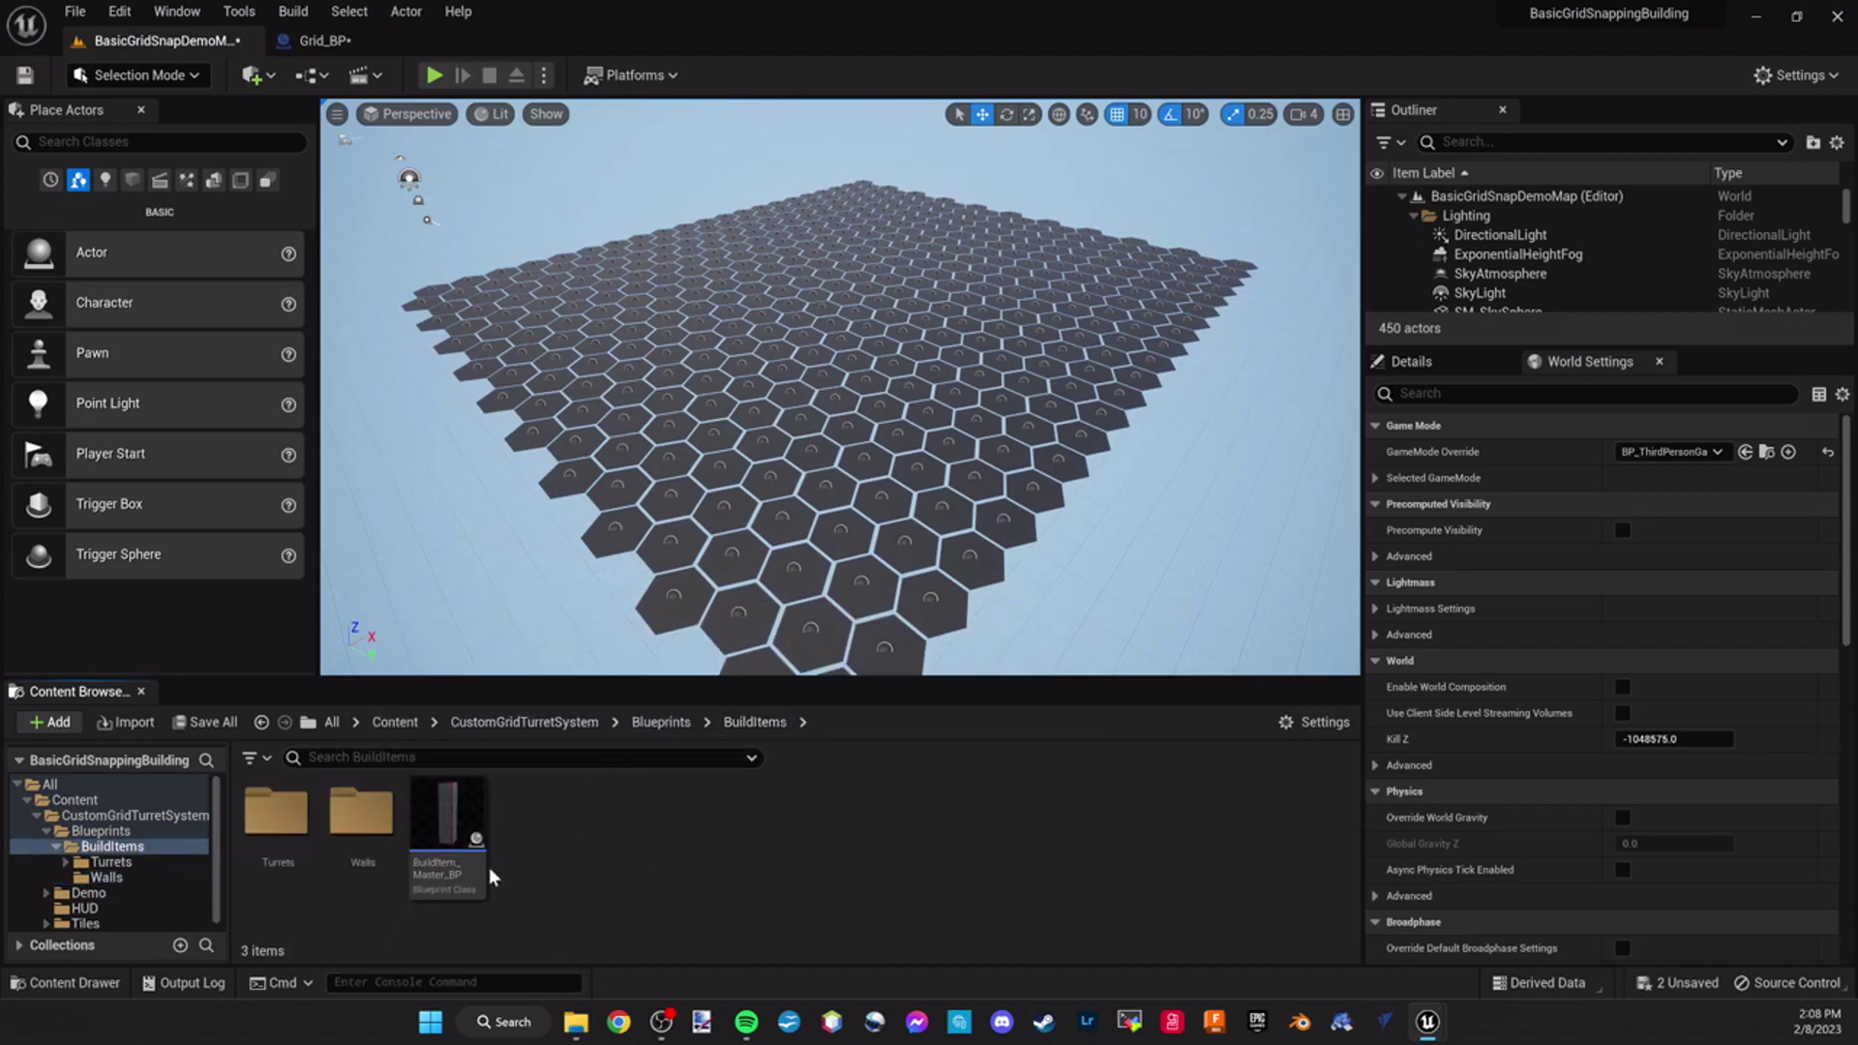
Open Turret001_BP from the Turrets/Turret001 folder in the full blueprint editor and examine its component hierarchy
double_click(275, 813)
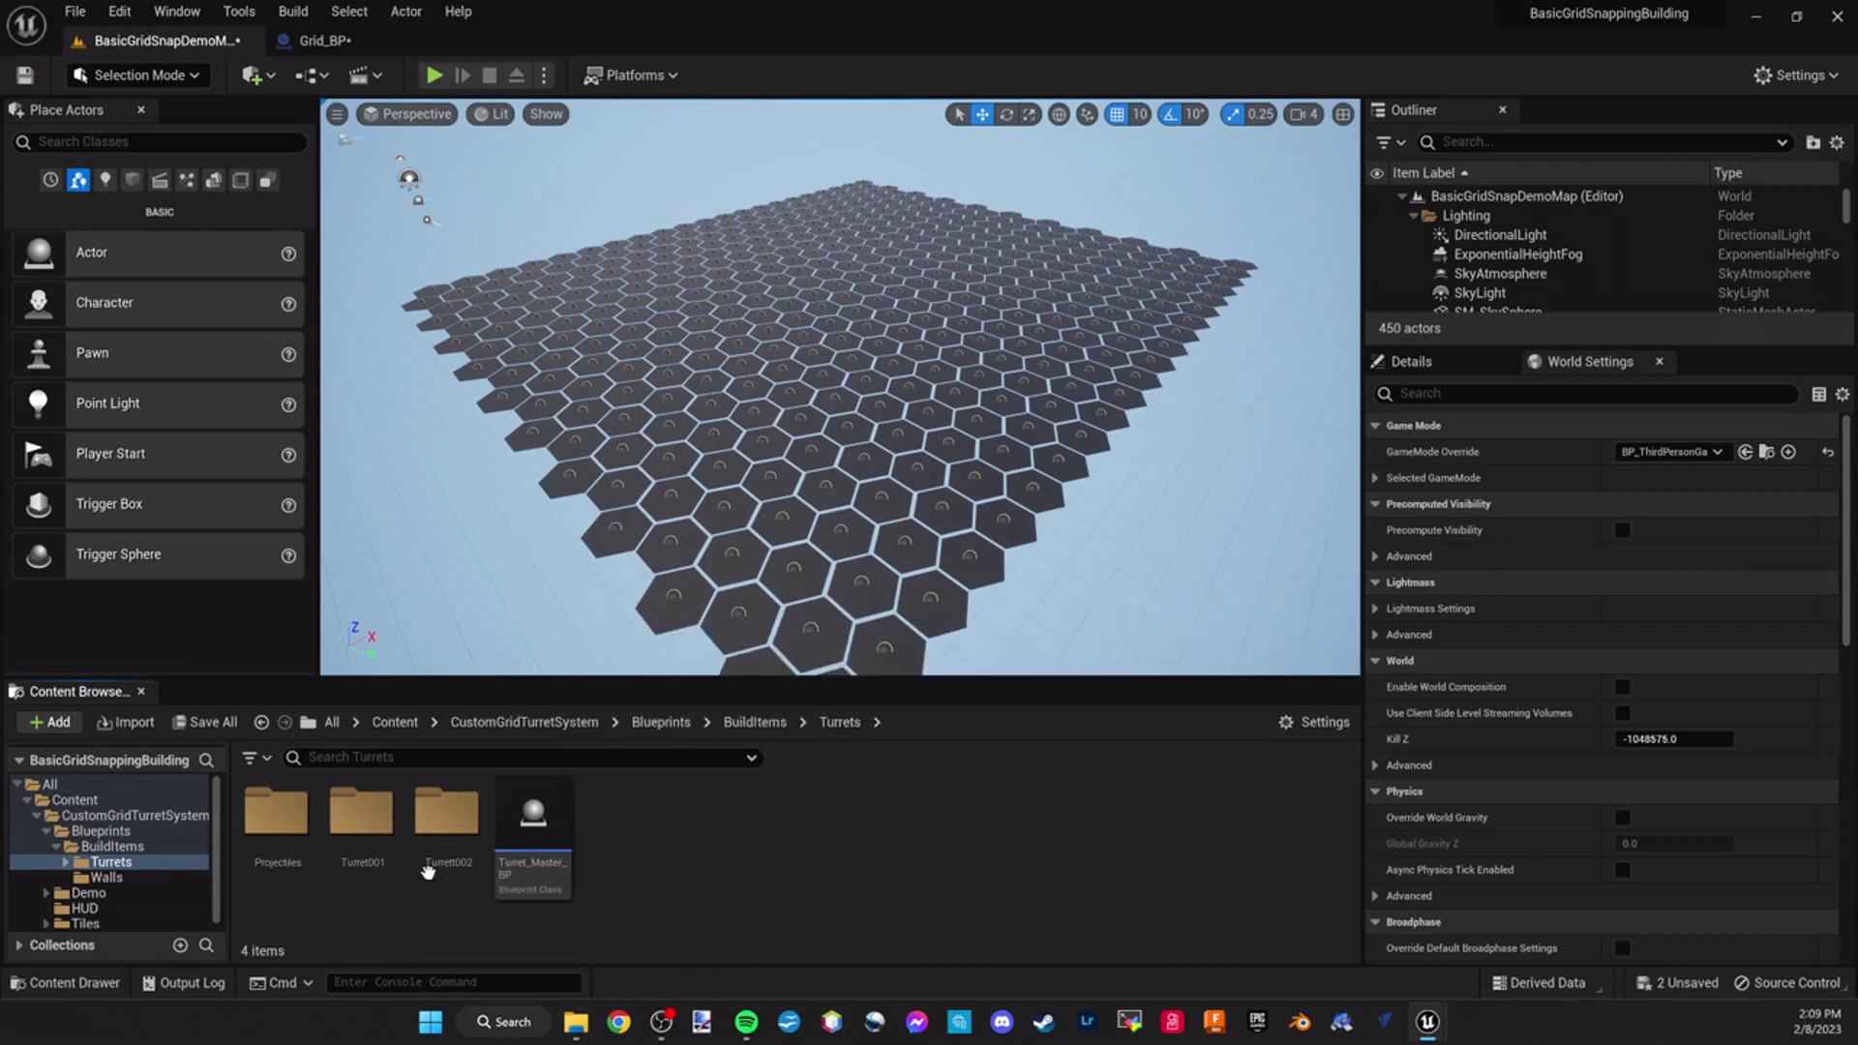
double_click(363, 827)
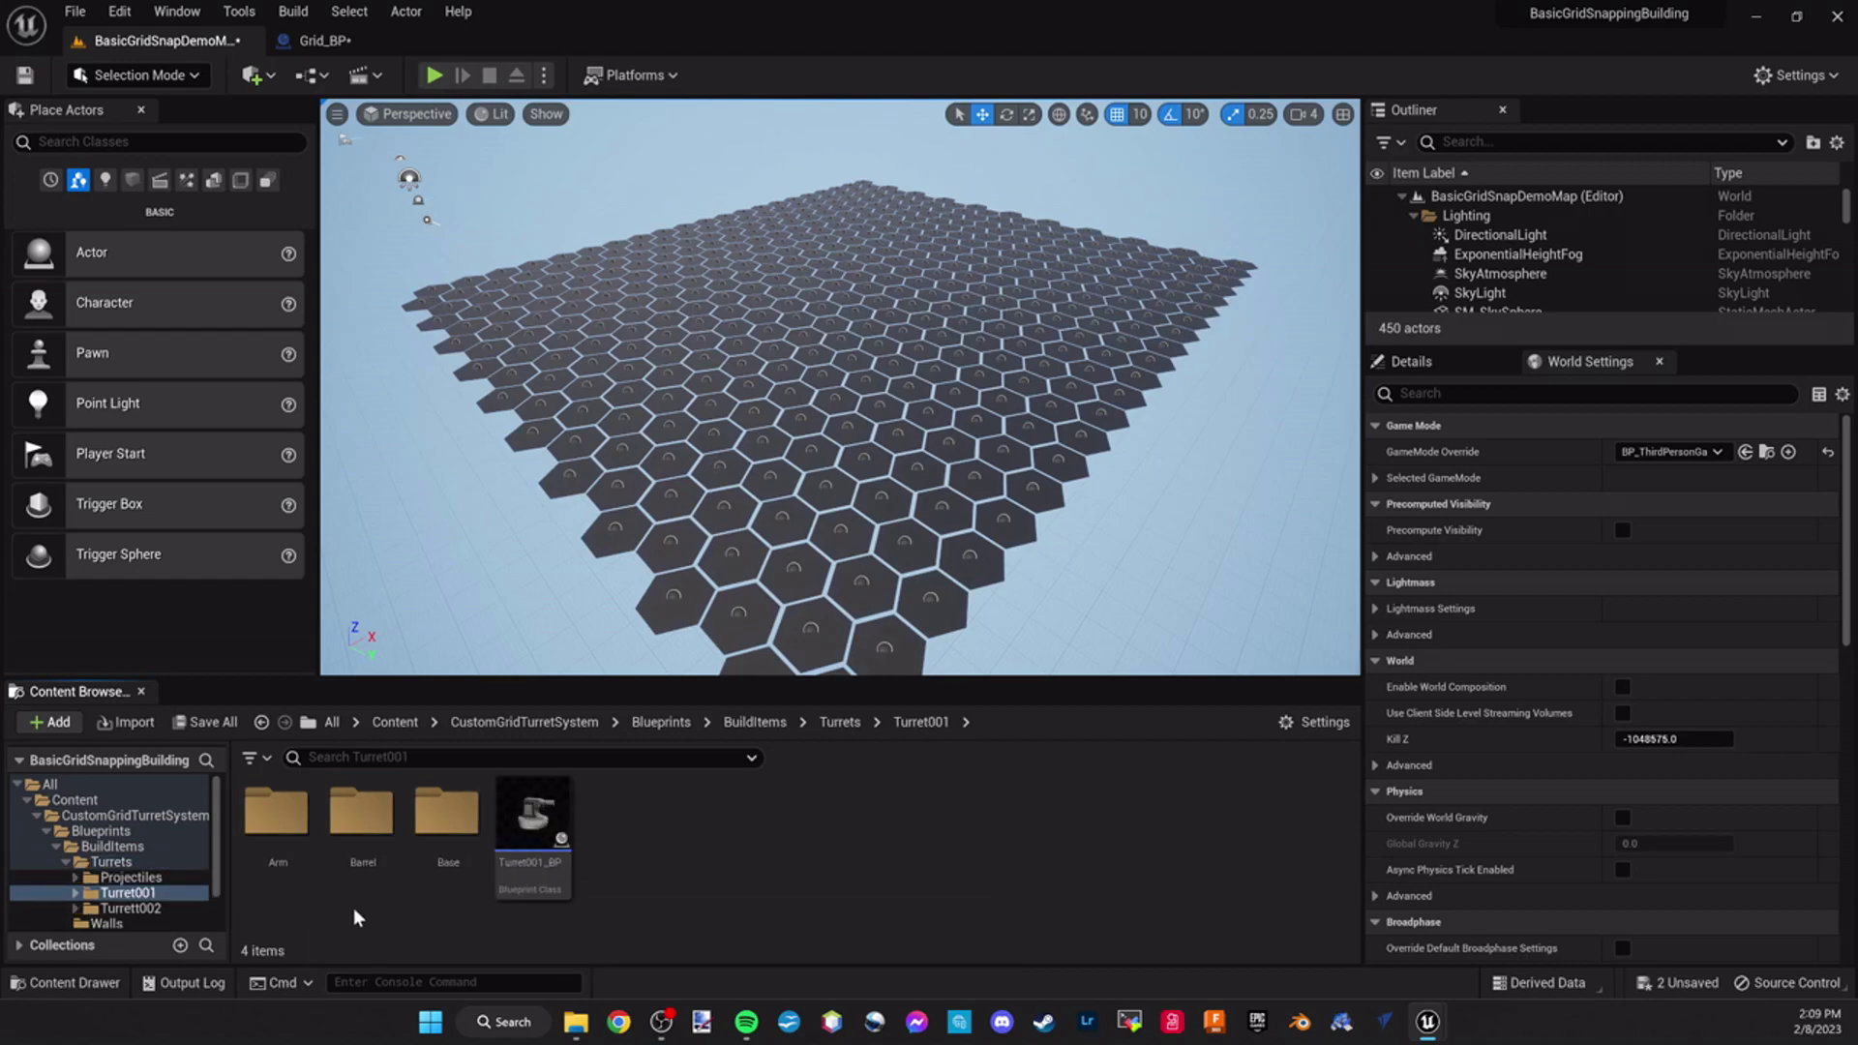
left_click(548, 867)
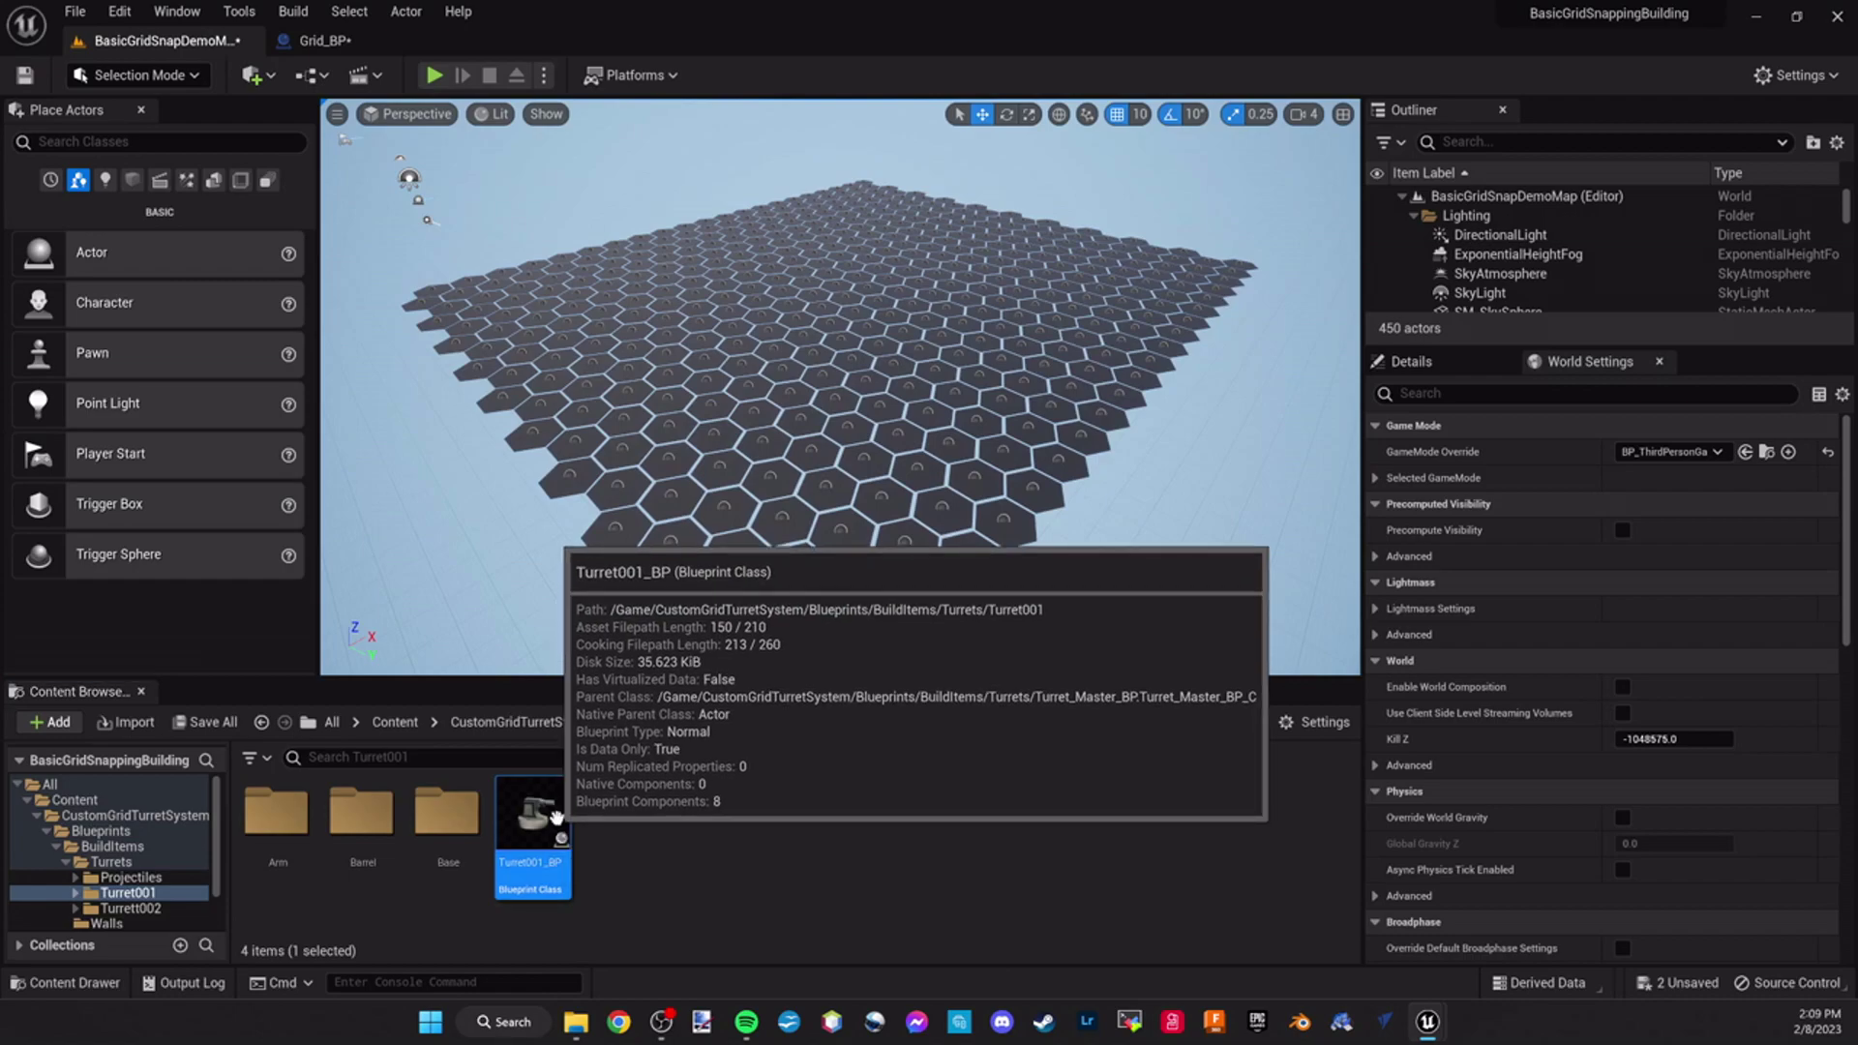
left_click_drag(2, 184, 457, 49)
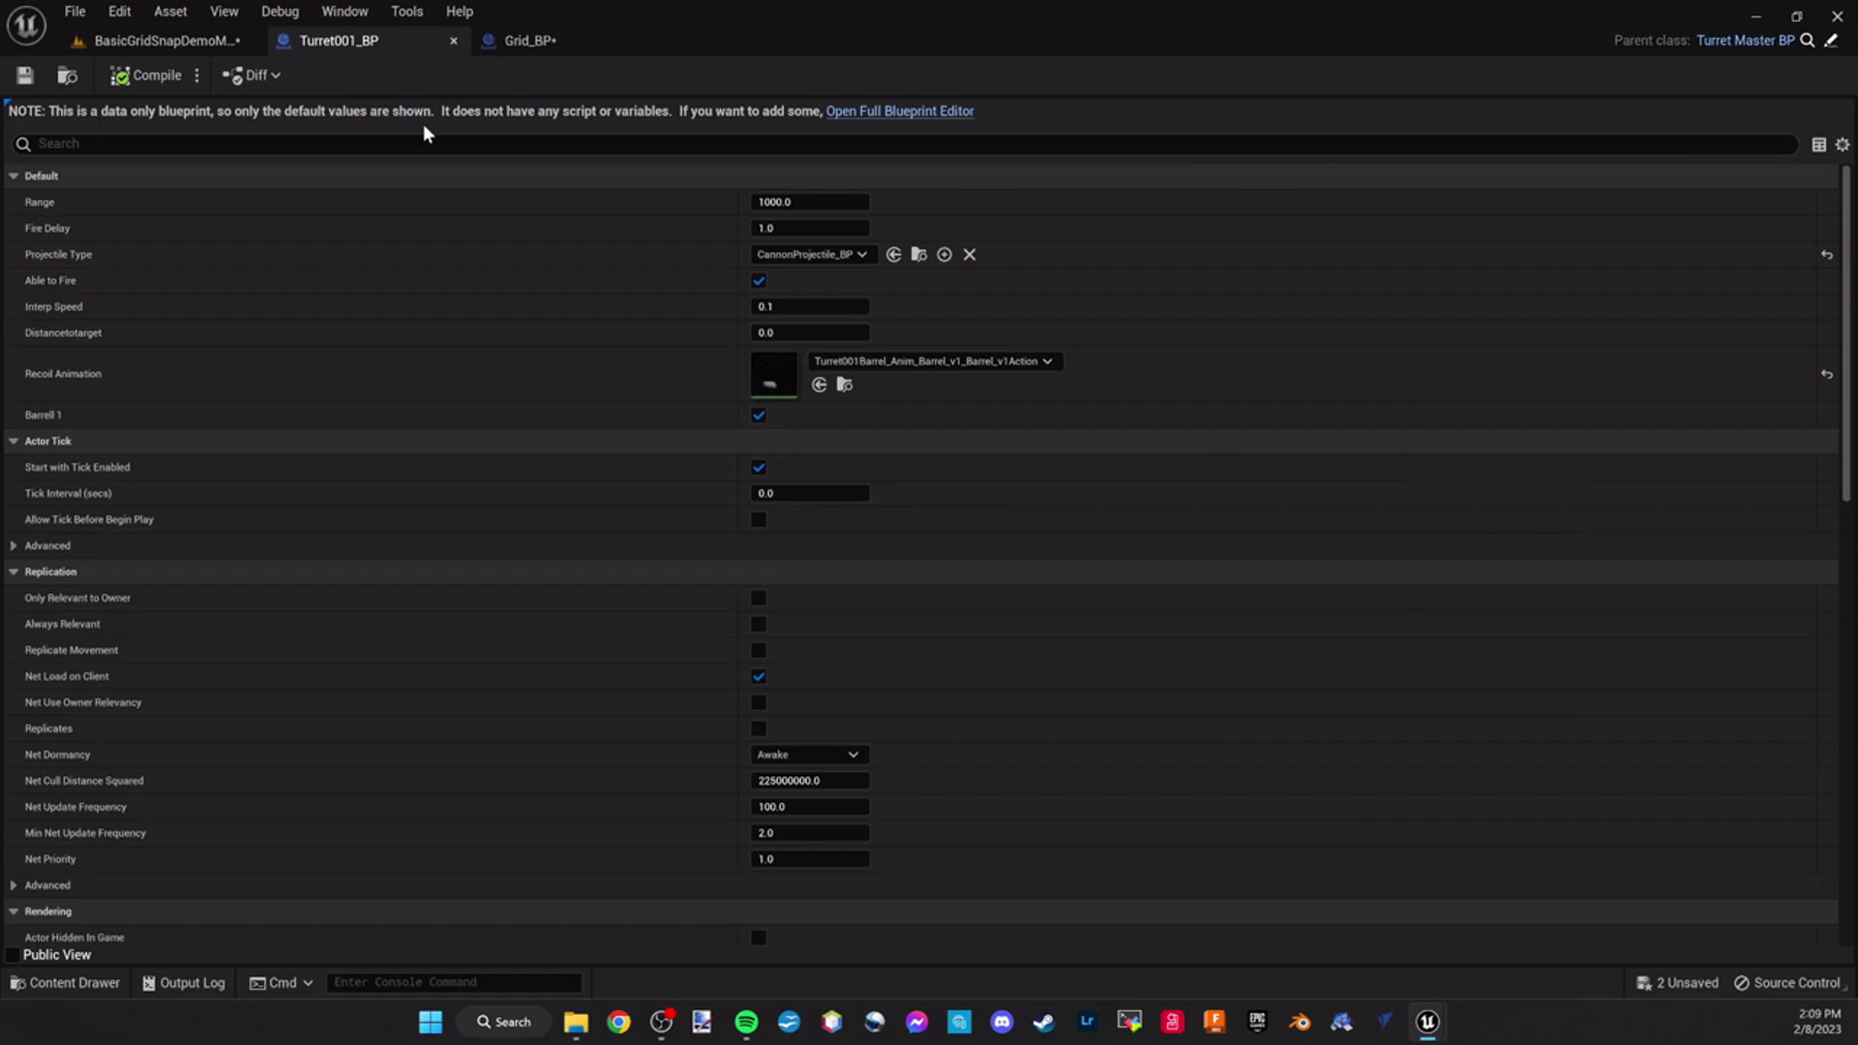
left_click(937, 112)
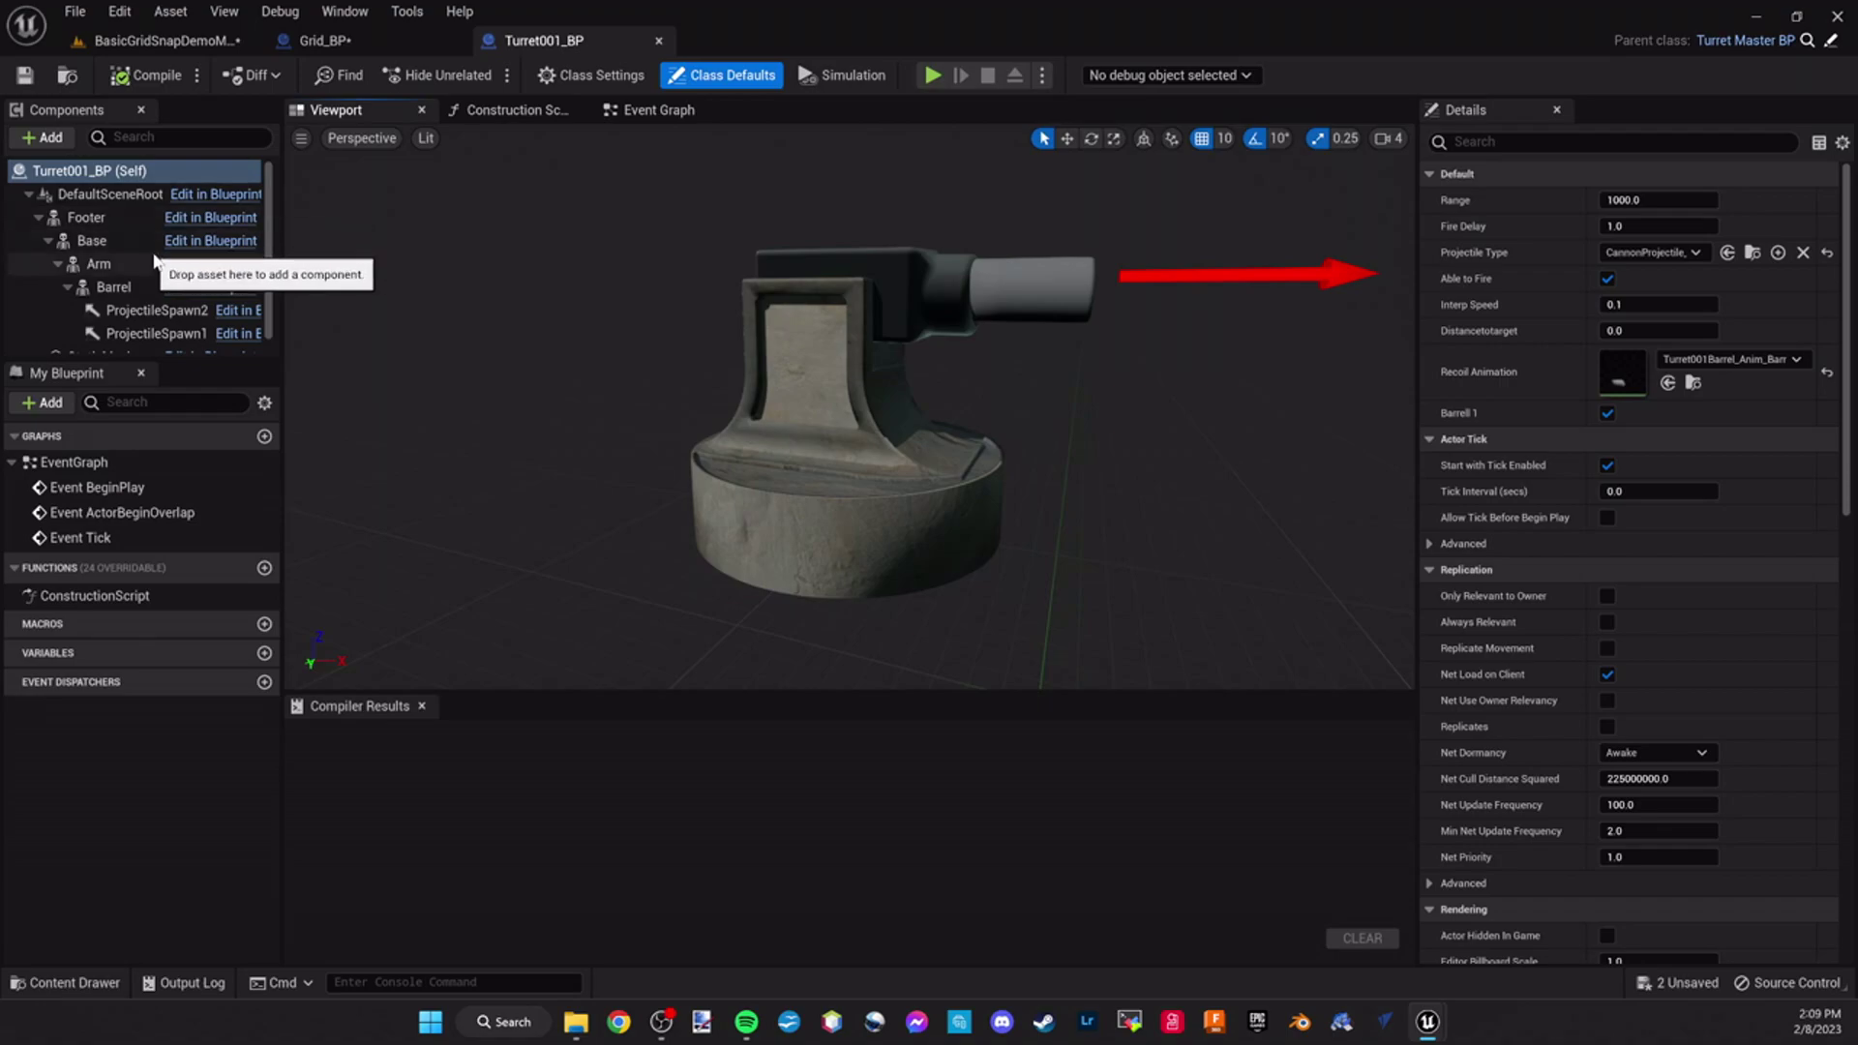
scroll(229, 322, "down", 1)
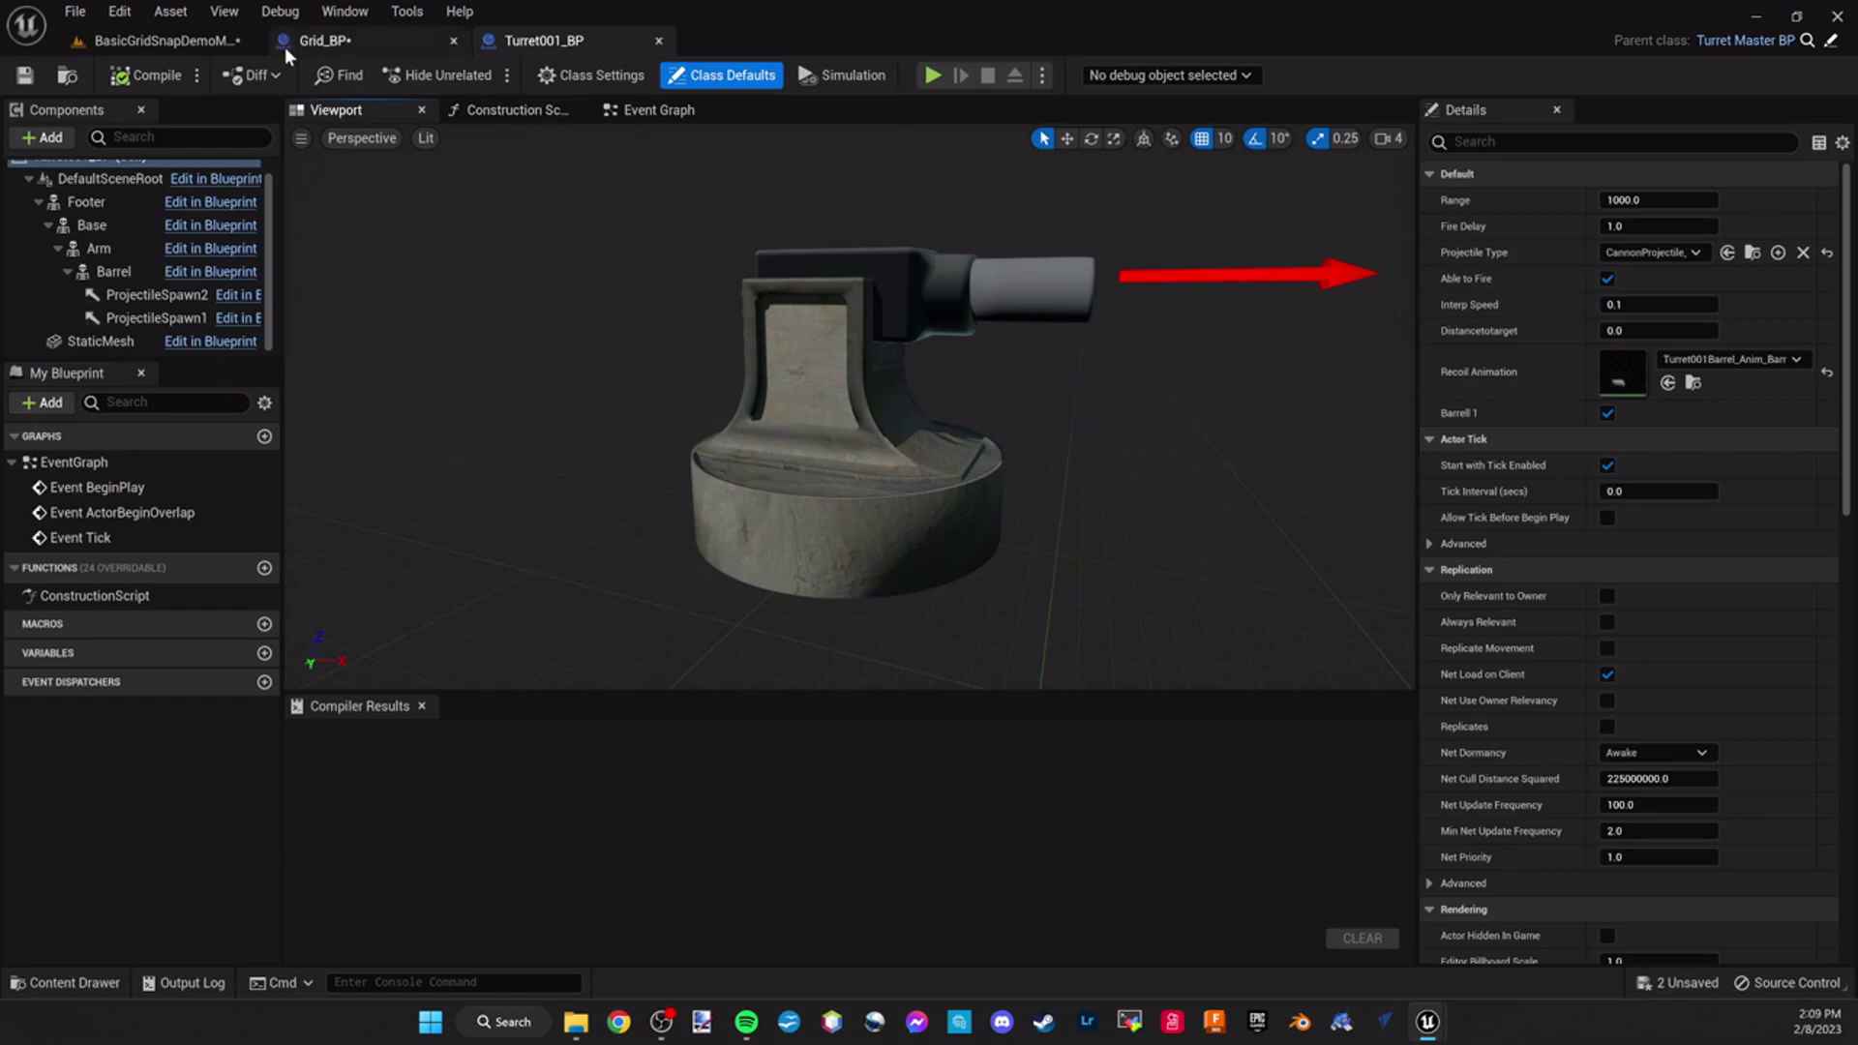
From the demo map's content folders, open Turrett002_BP in Turrets/Turrett002 and show its 3D preview
left_click(160, 40)
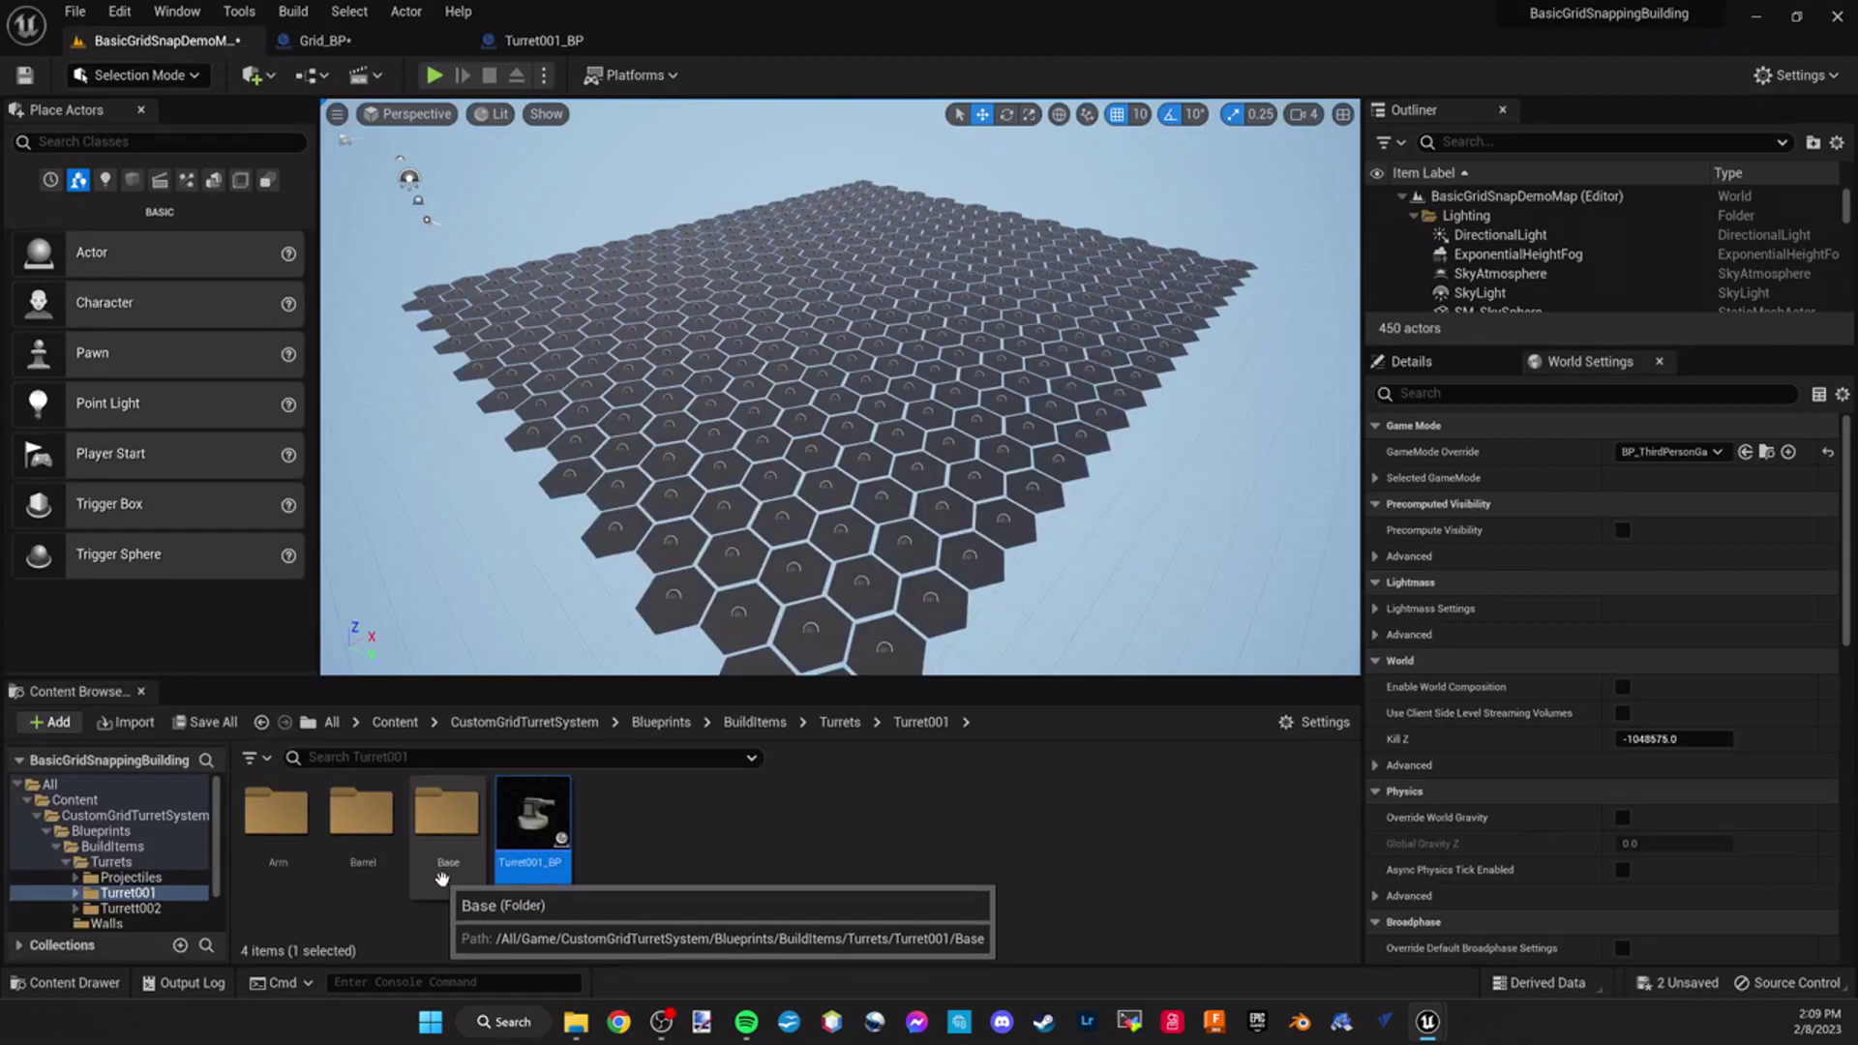
left_click(836, 722)
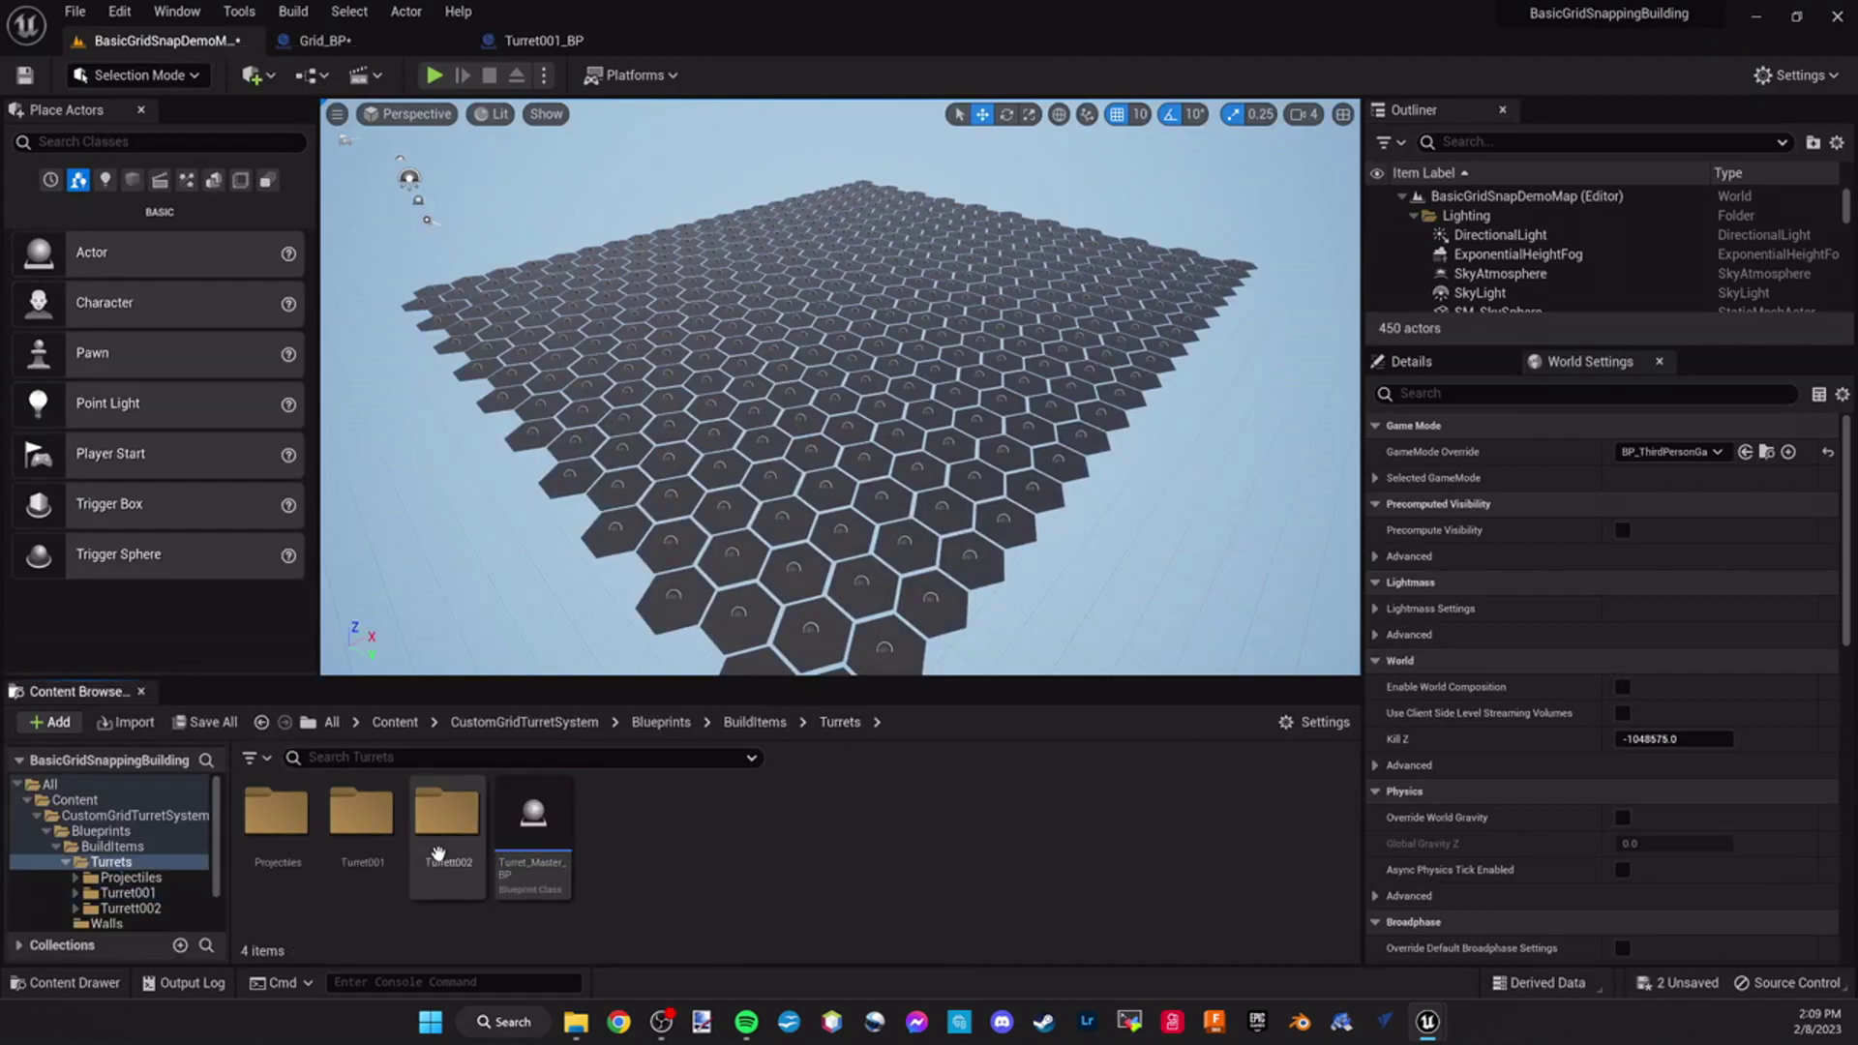
double_click(440, 857)
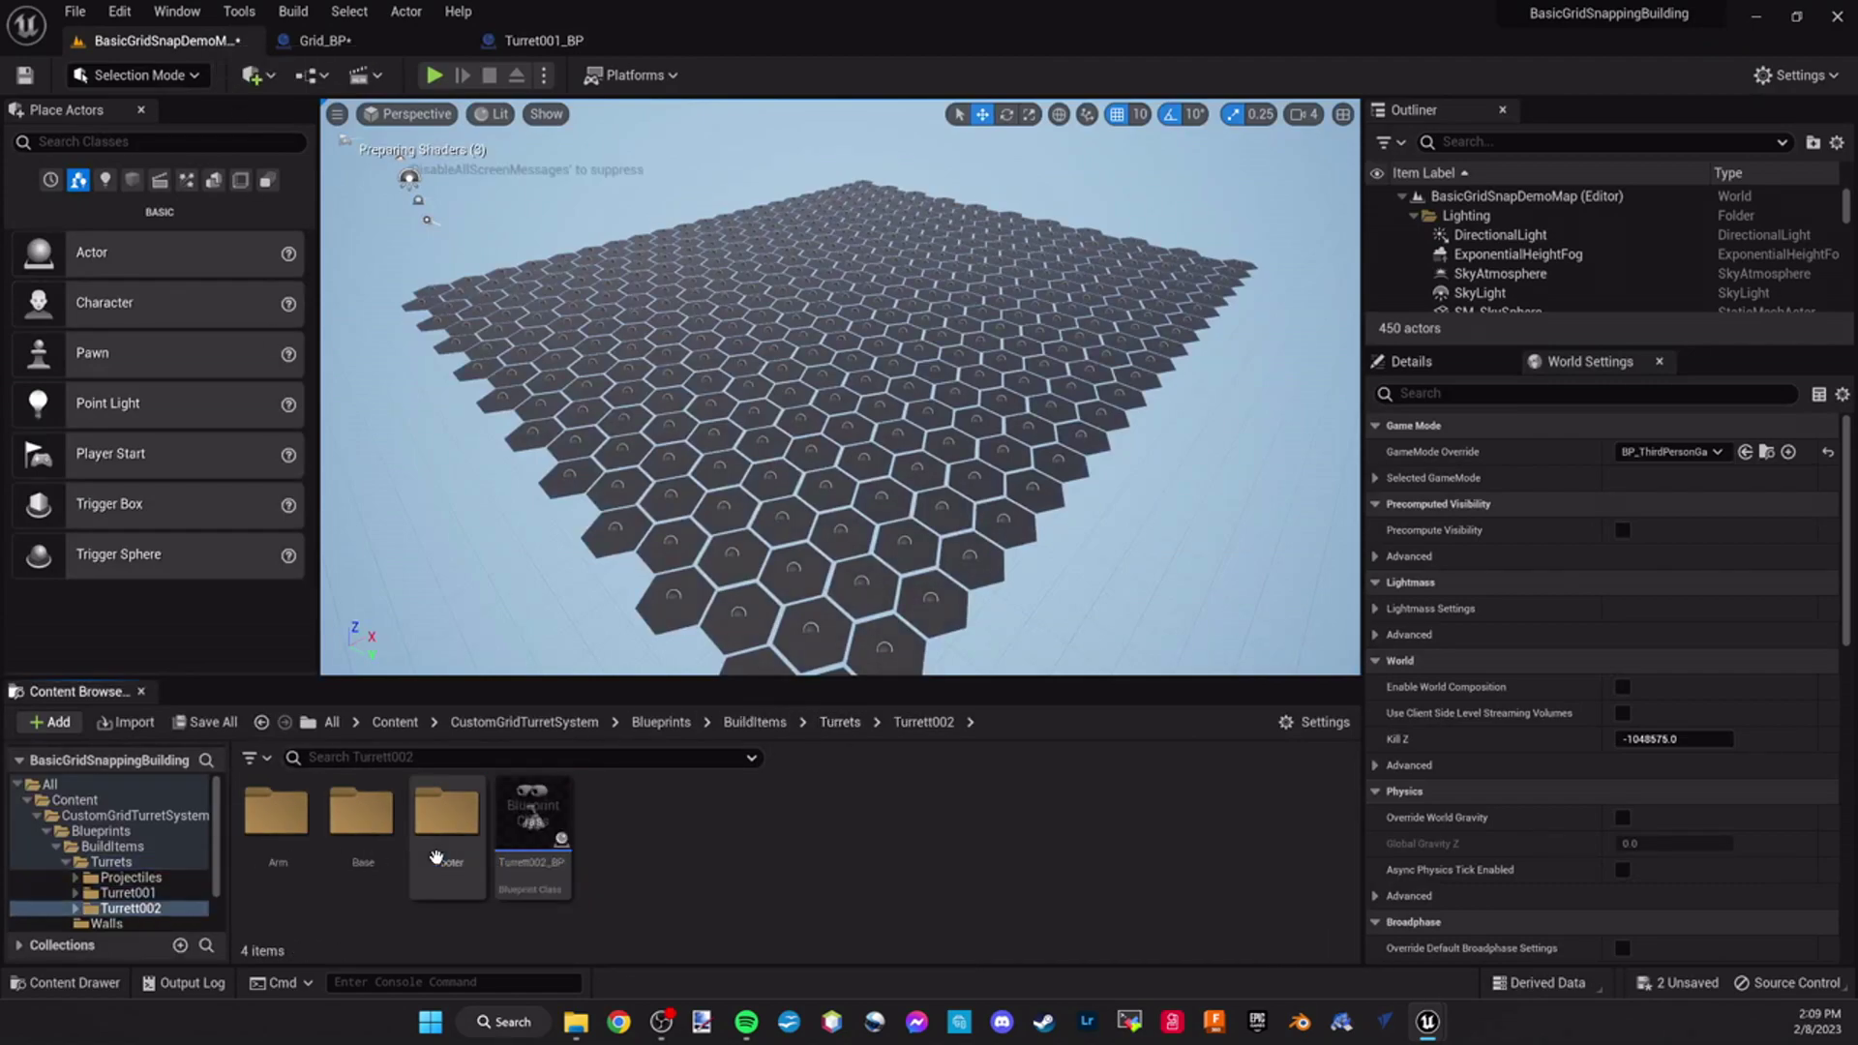
left_click(530, 805)
double_click(531, 806)
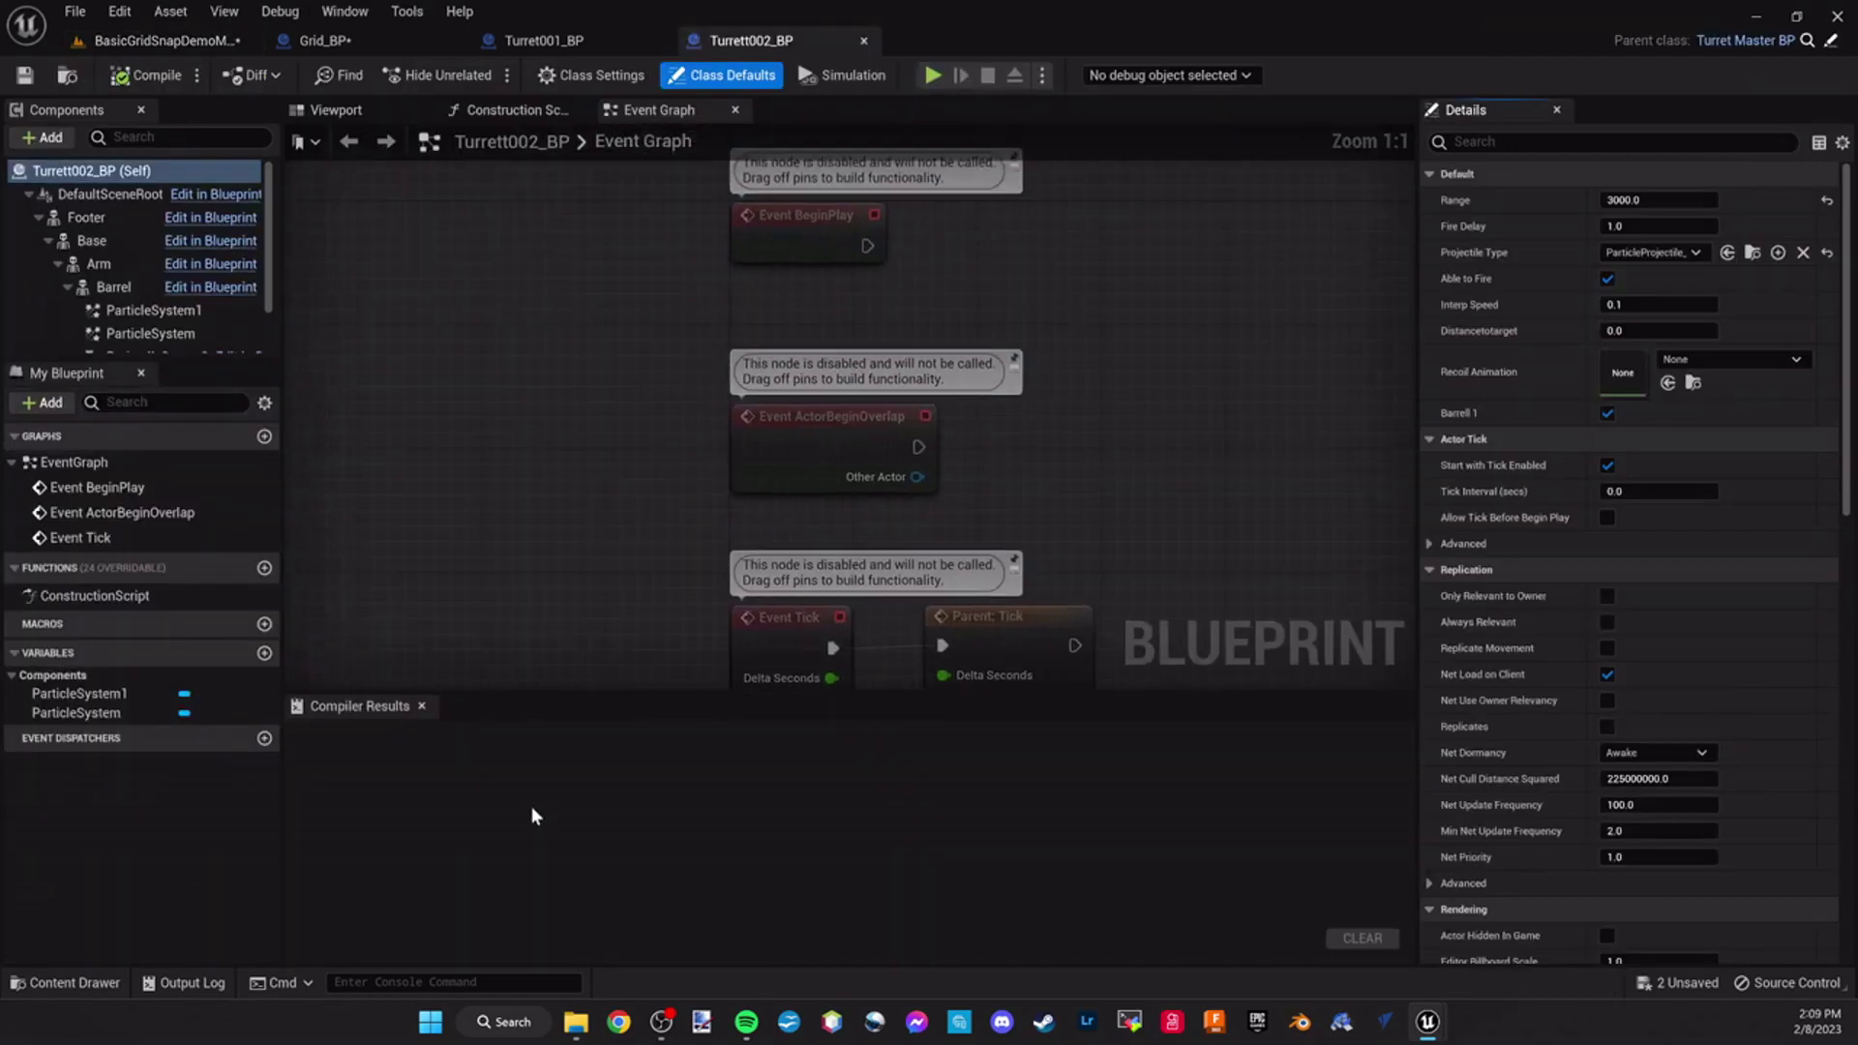
left_click(379, 108)
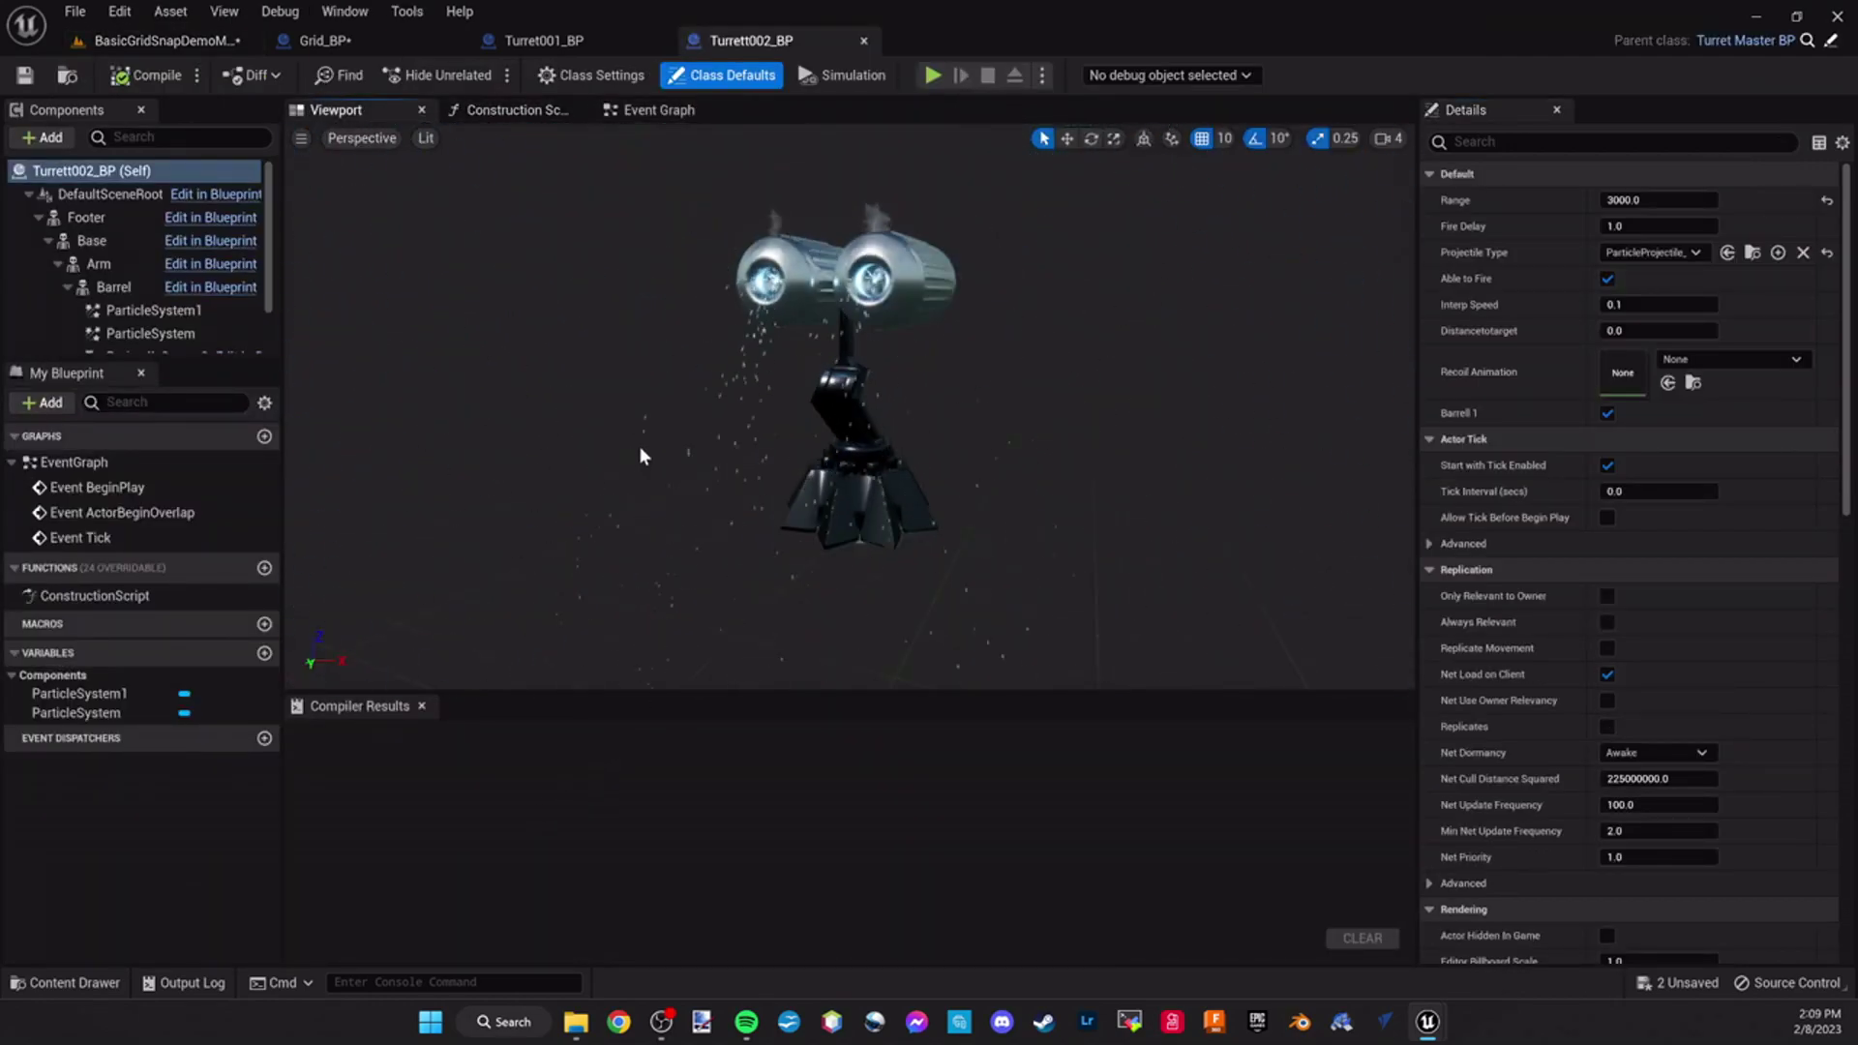
Examine the Turrett002_BP model and its particle system and projectile spawn components, selecting ProjectileSpawn2
right_click_drag(936, 482, 892, 337)
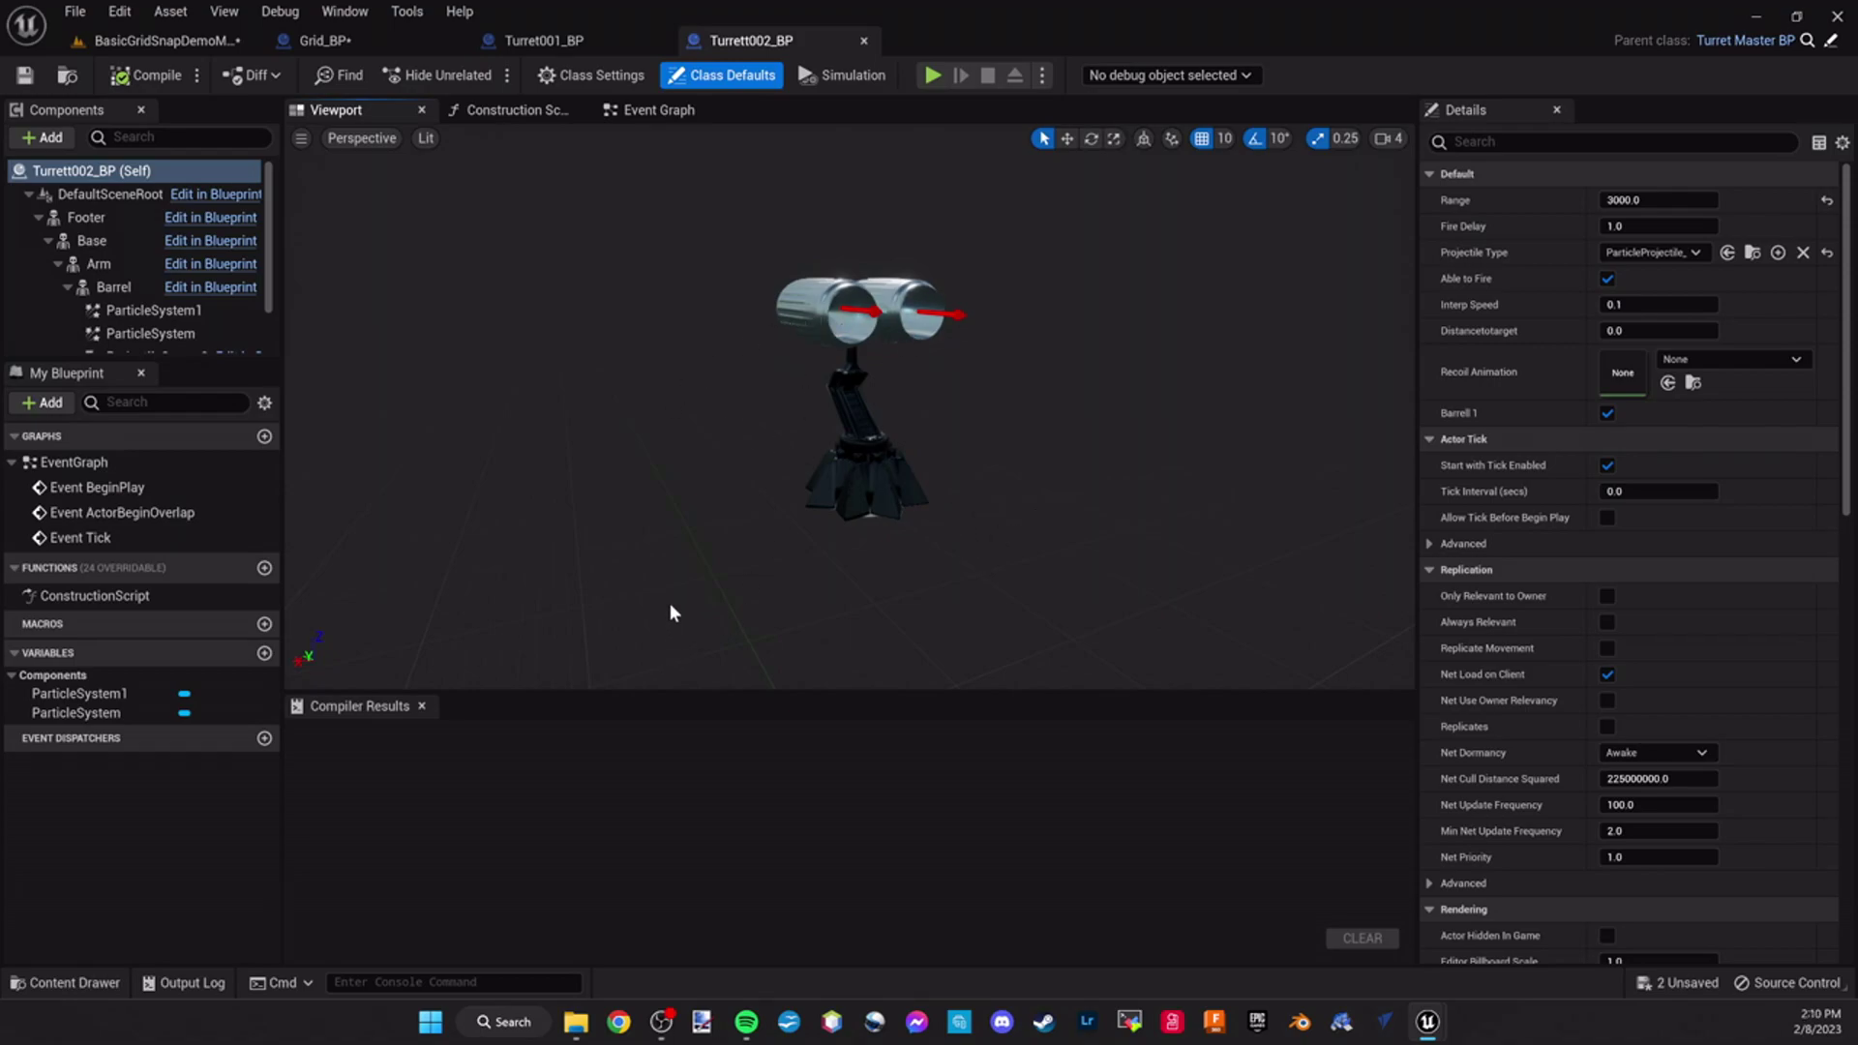
scroll(194, 308, "down", 1)
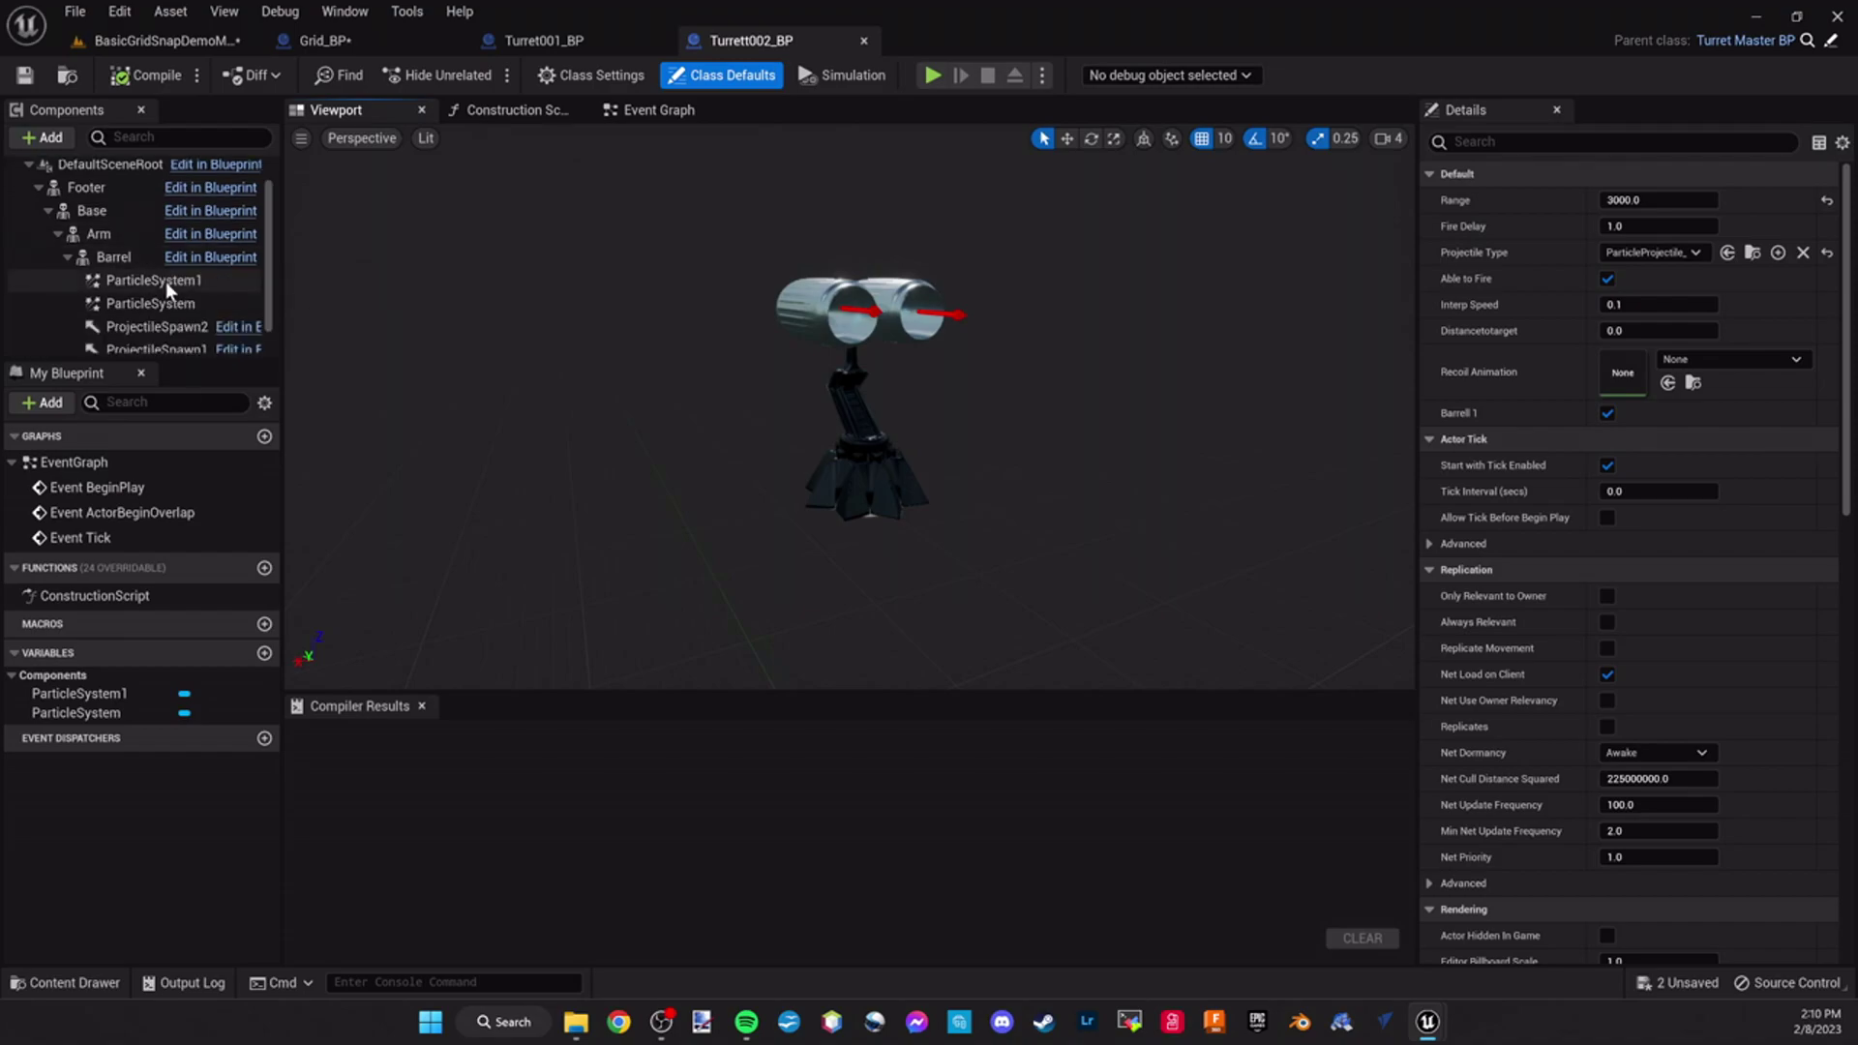
scroll(177, 309, "down", 1)
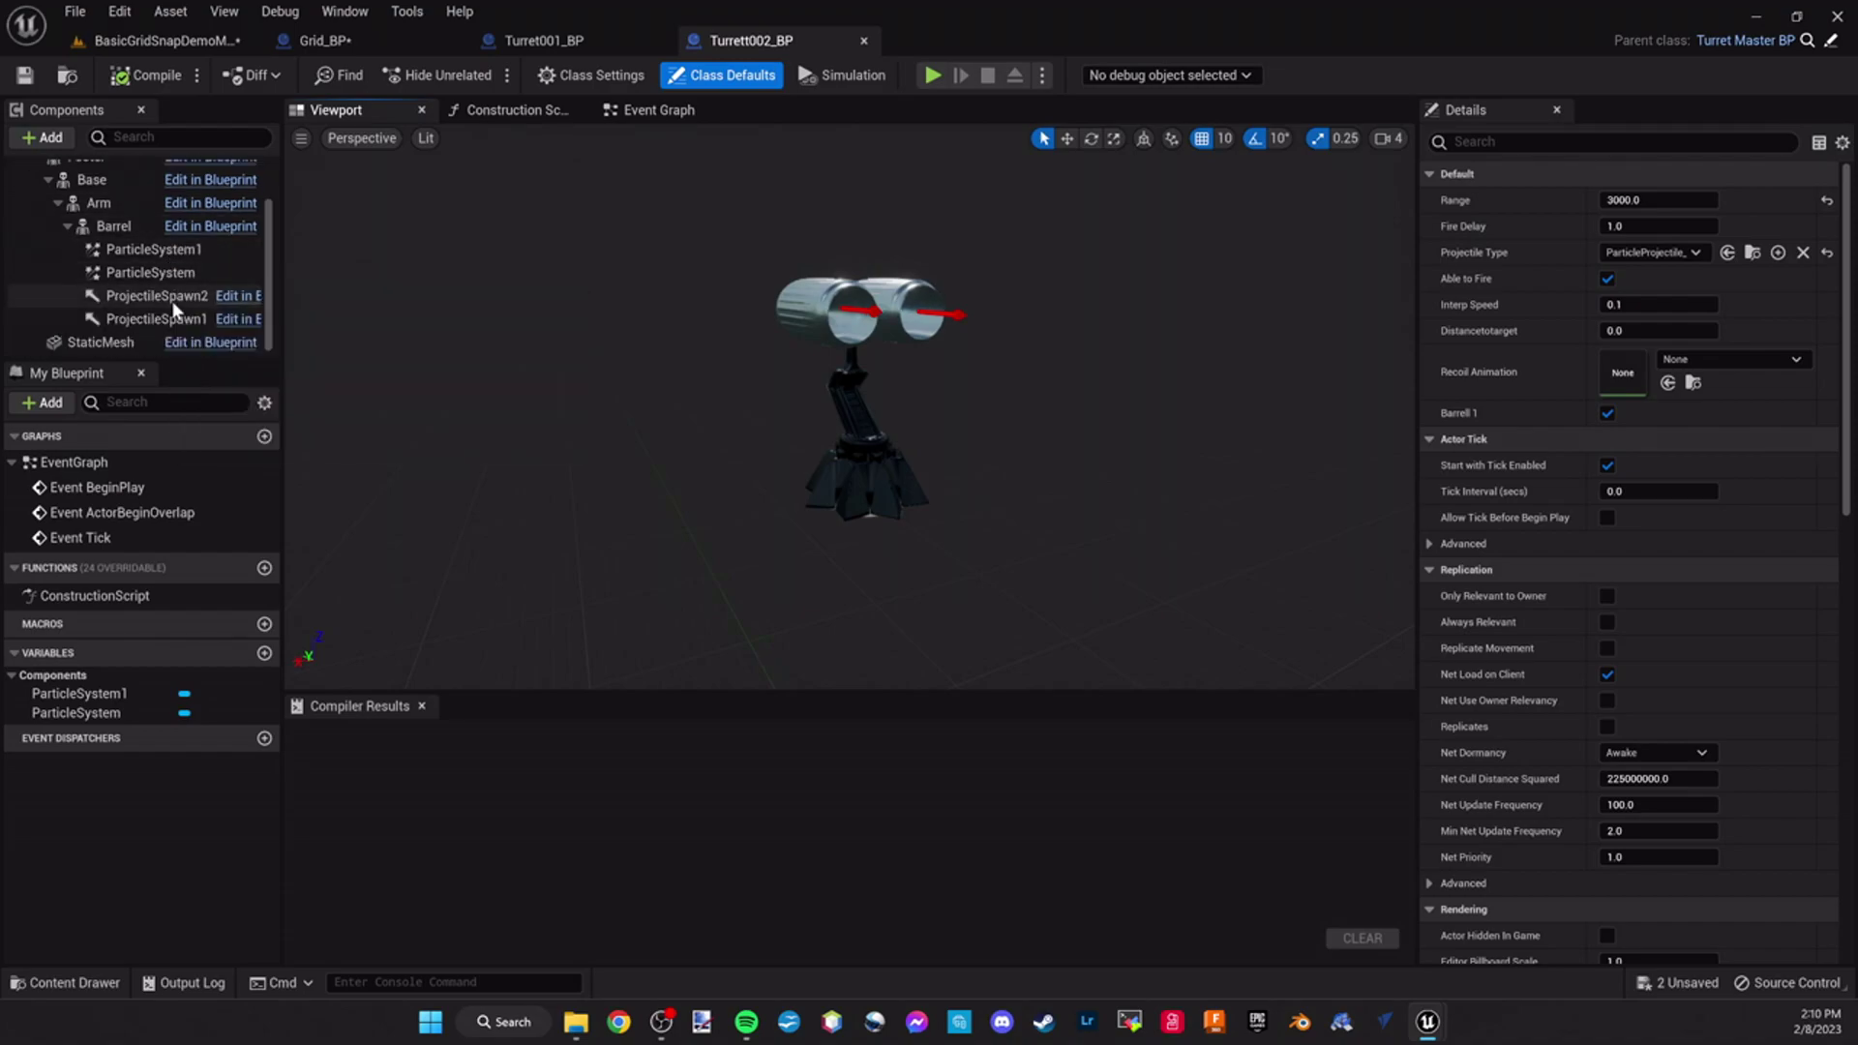
scroll(151, 281, "up", 1)
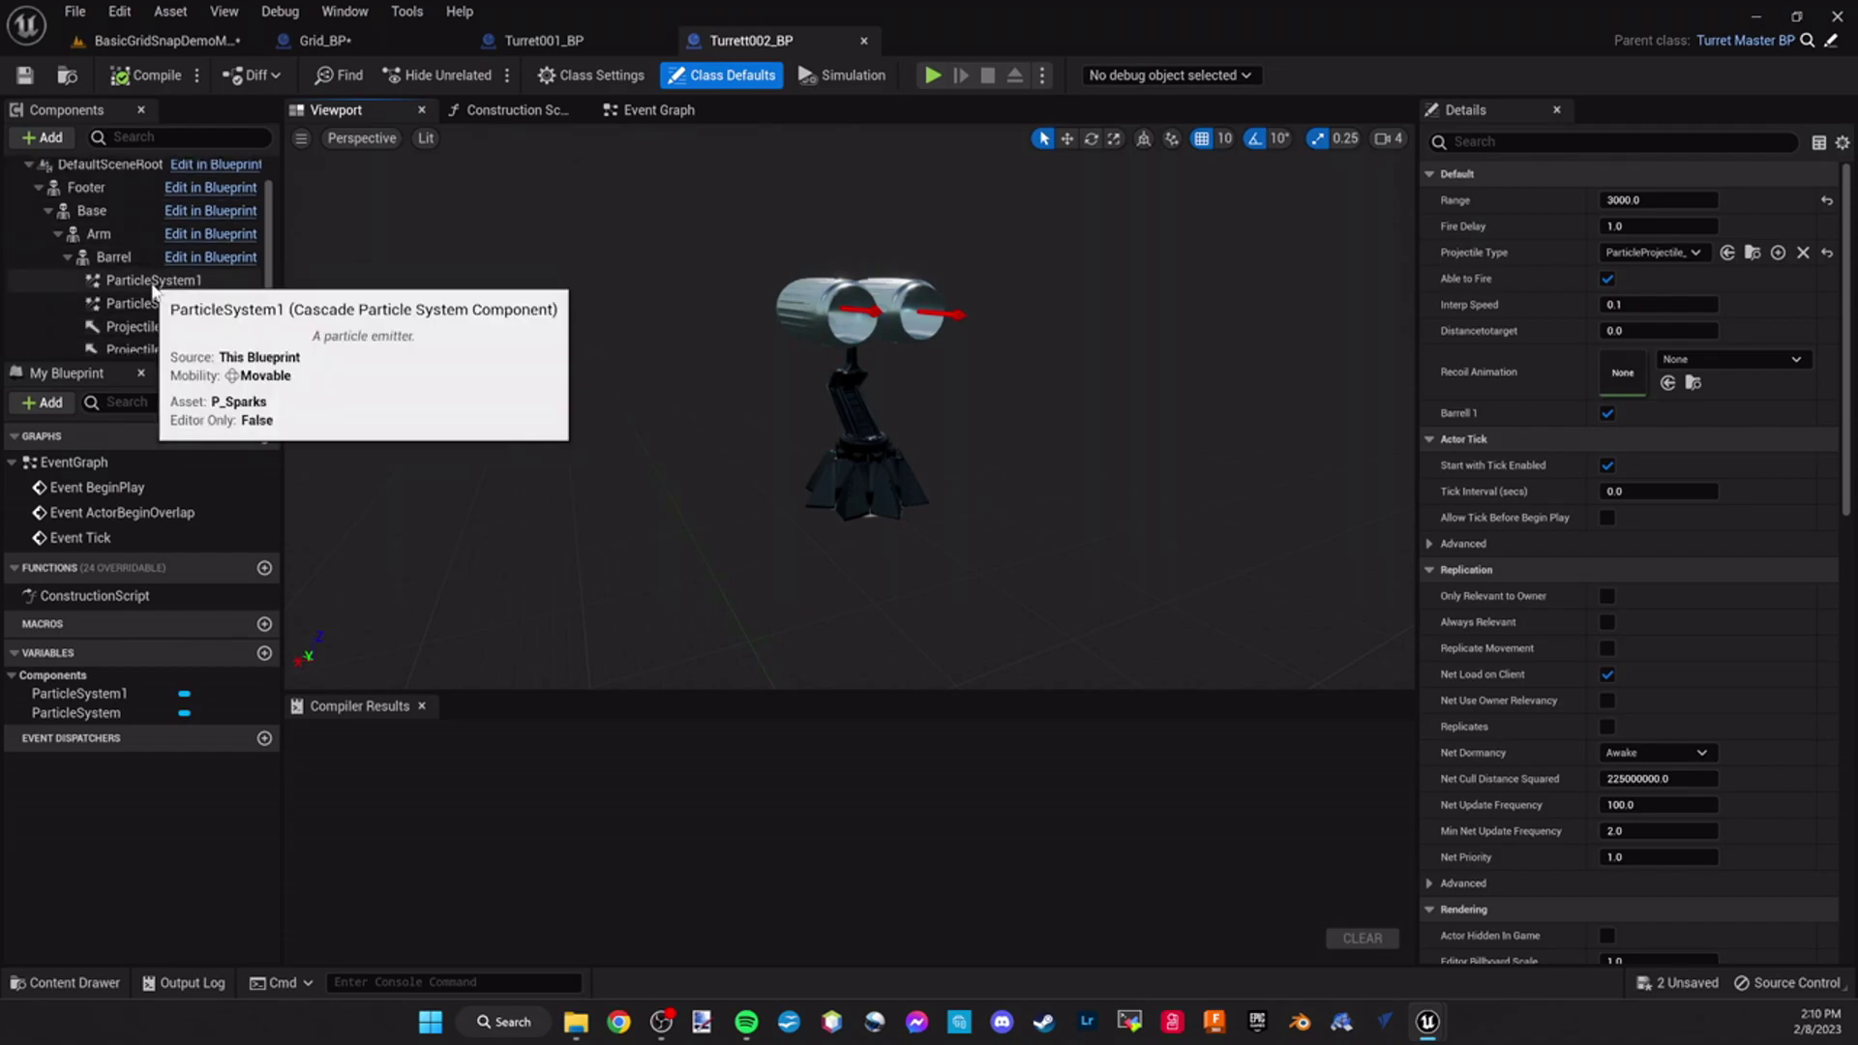
left_click(154, 327)
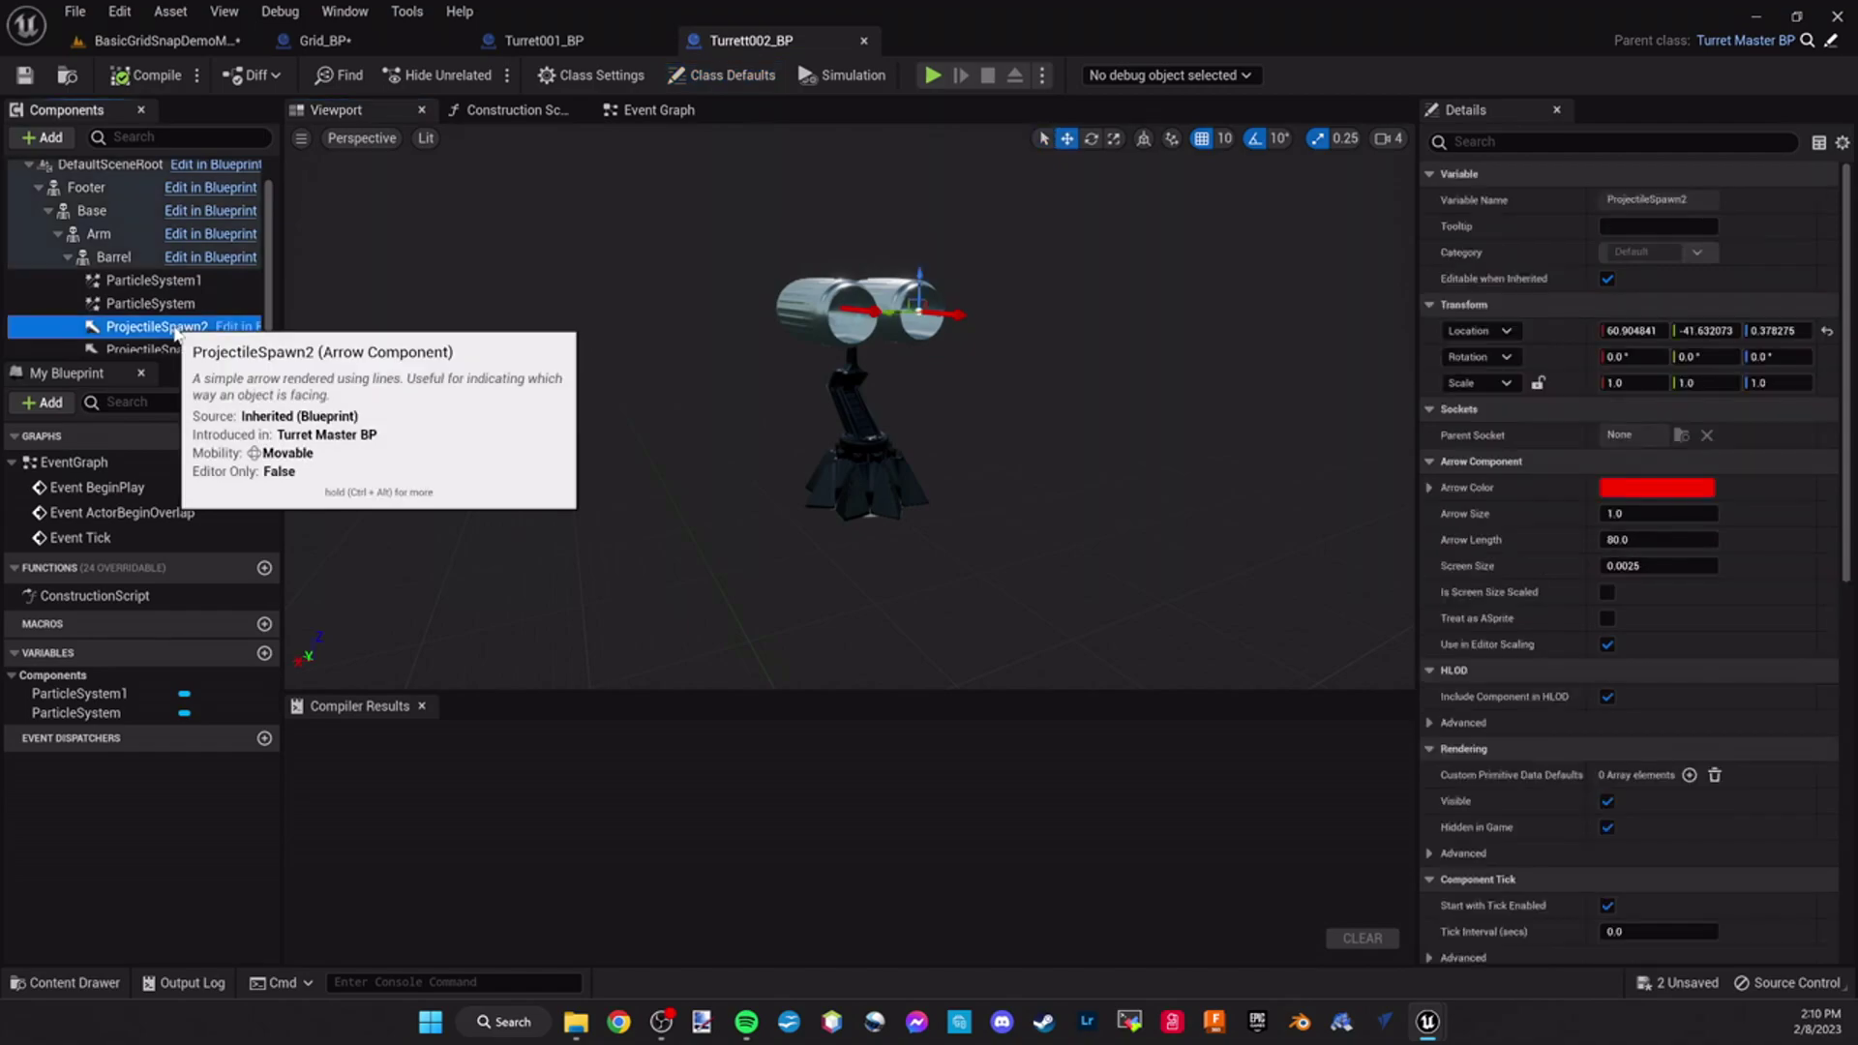
scroll(204, 346, "down", 1)
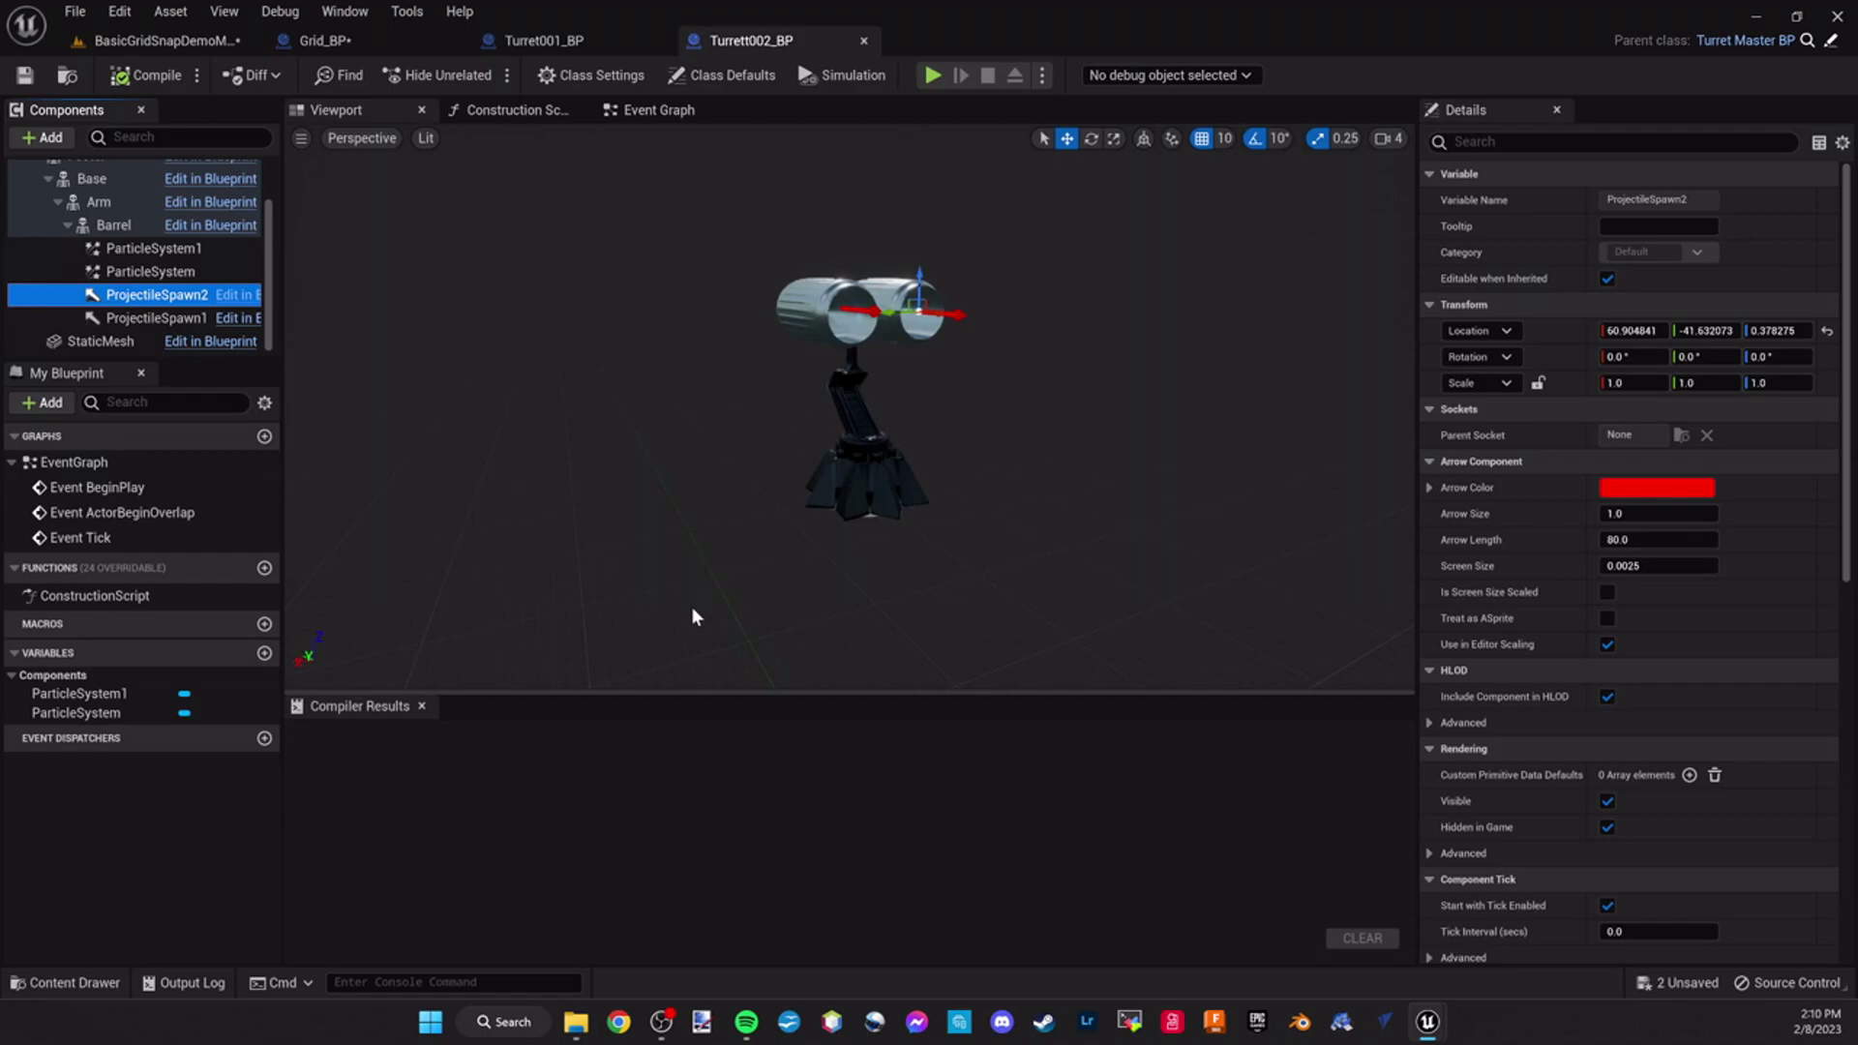
From the demo map's content folders, open ParticleProjectile_BP in Turrets/Projectiles/ParticleProjectile and show it as a docked editor tab
left_click(157, 39)
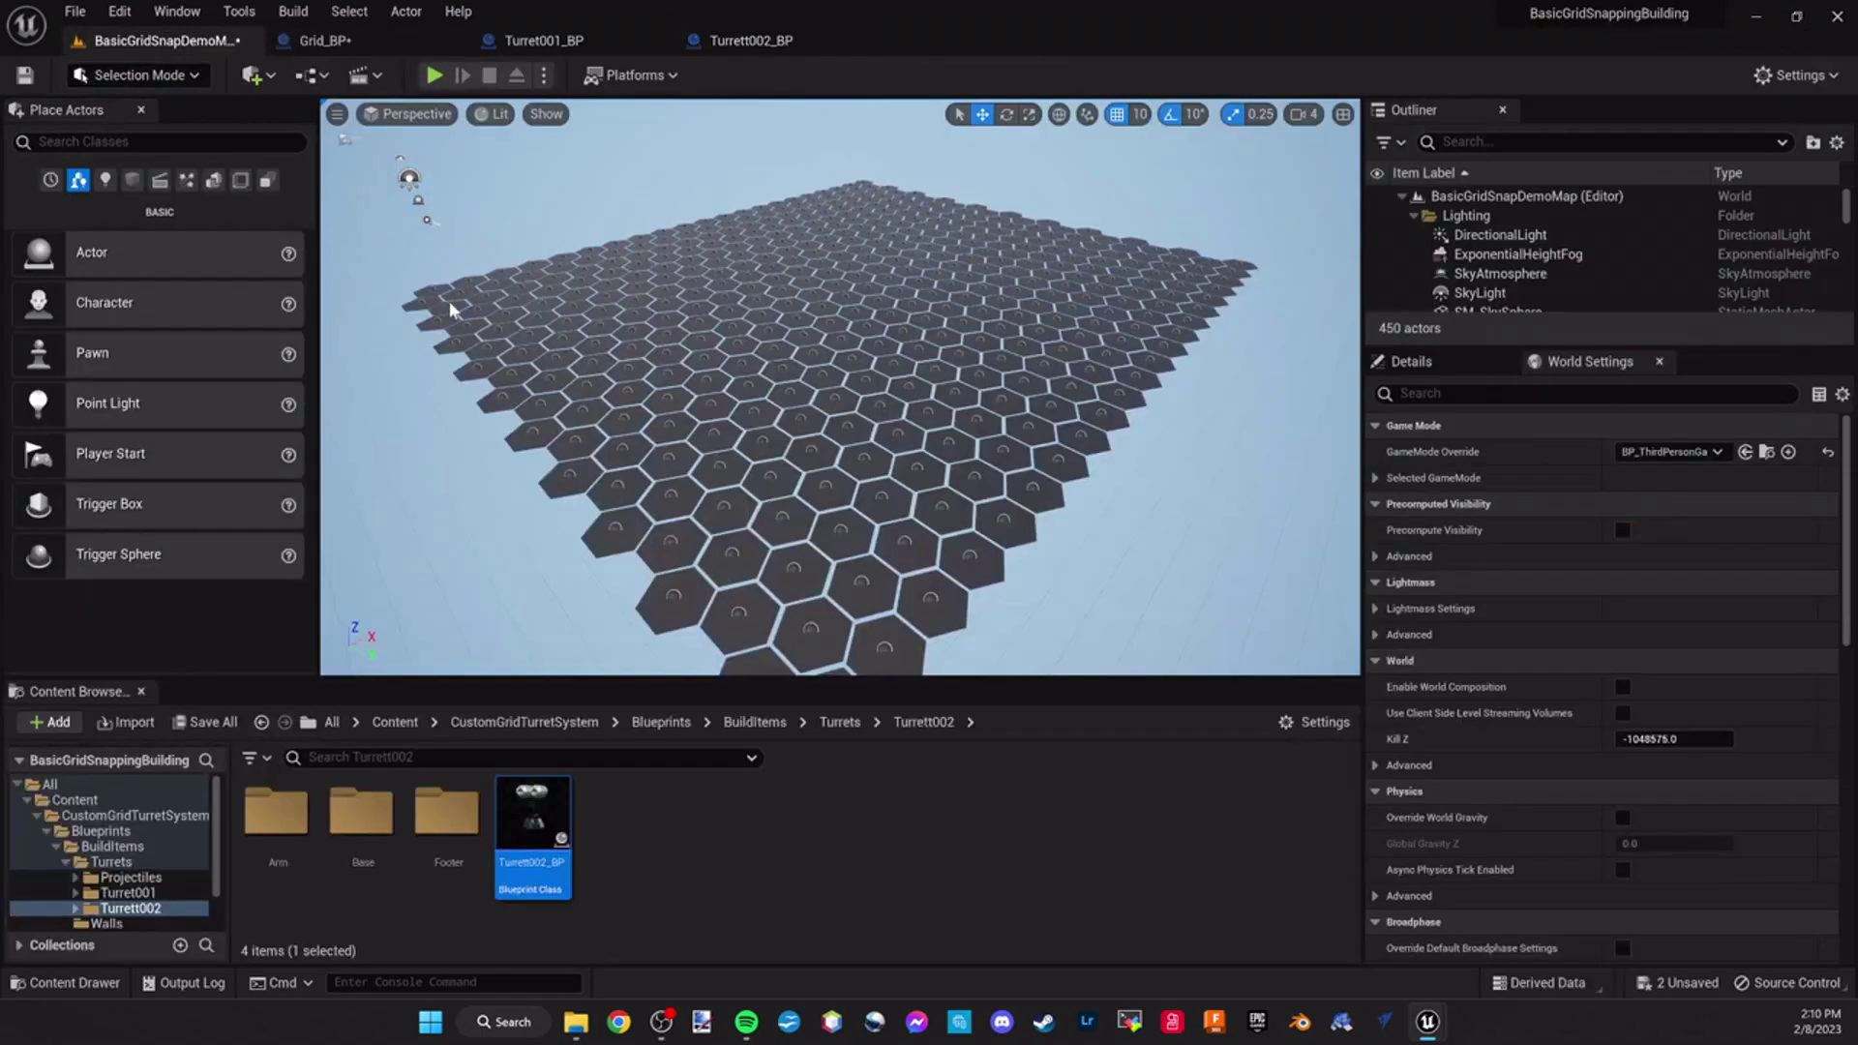
left_click(778, 723)
double_click(284, 837)
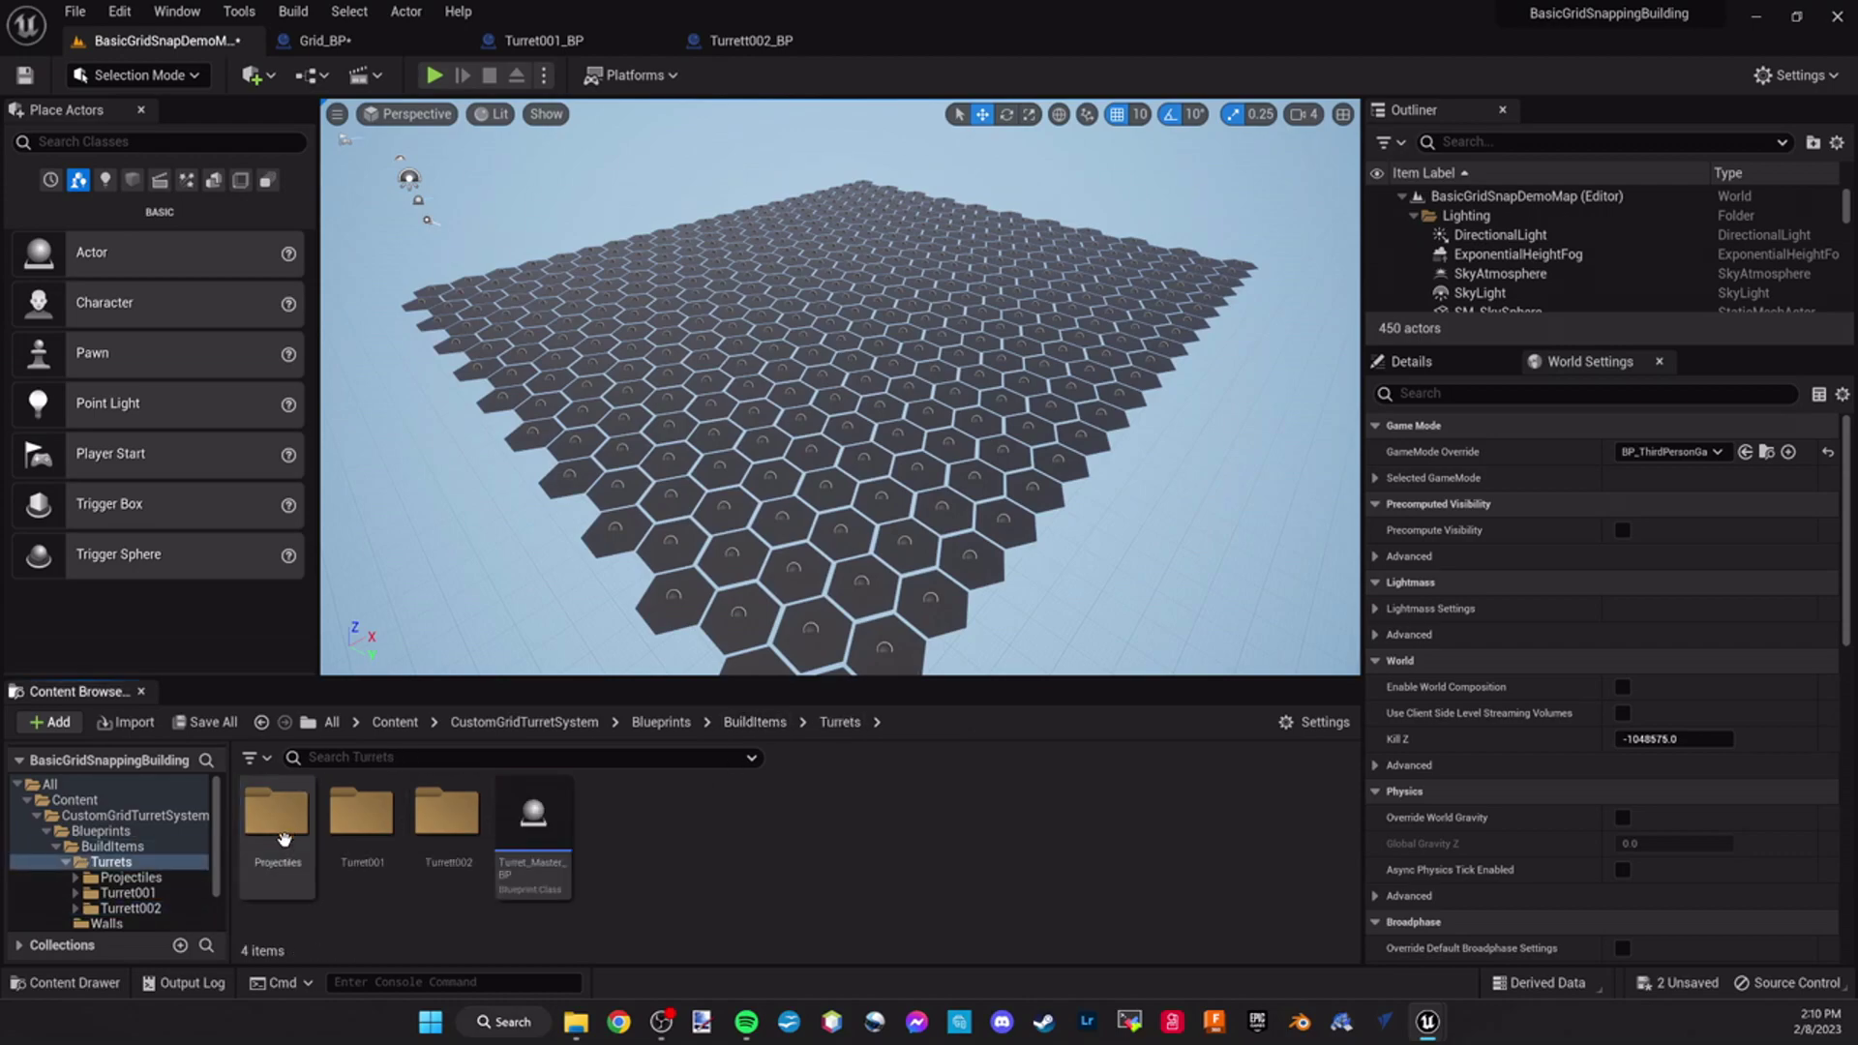
left_click(288, 851)
double_click(288, 851)
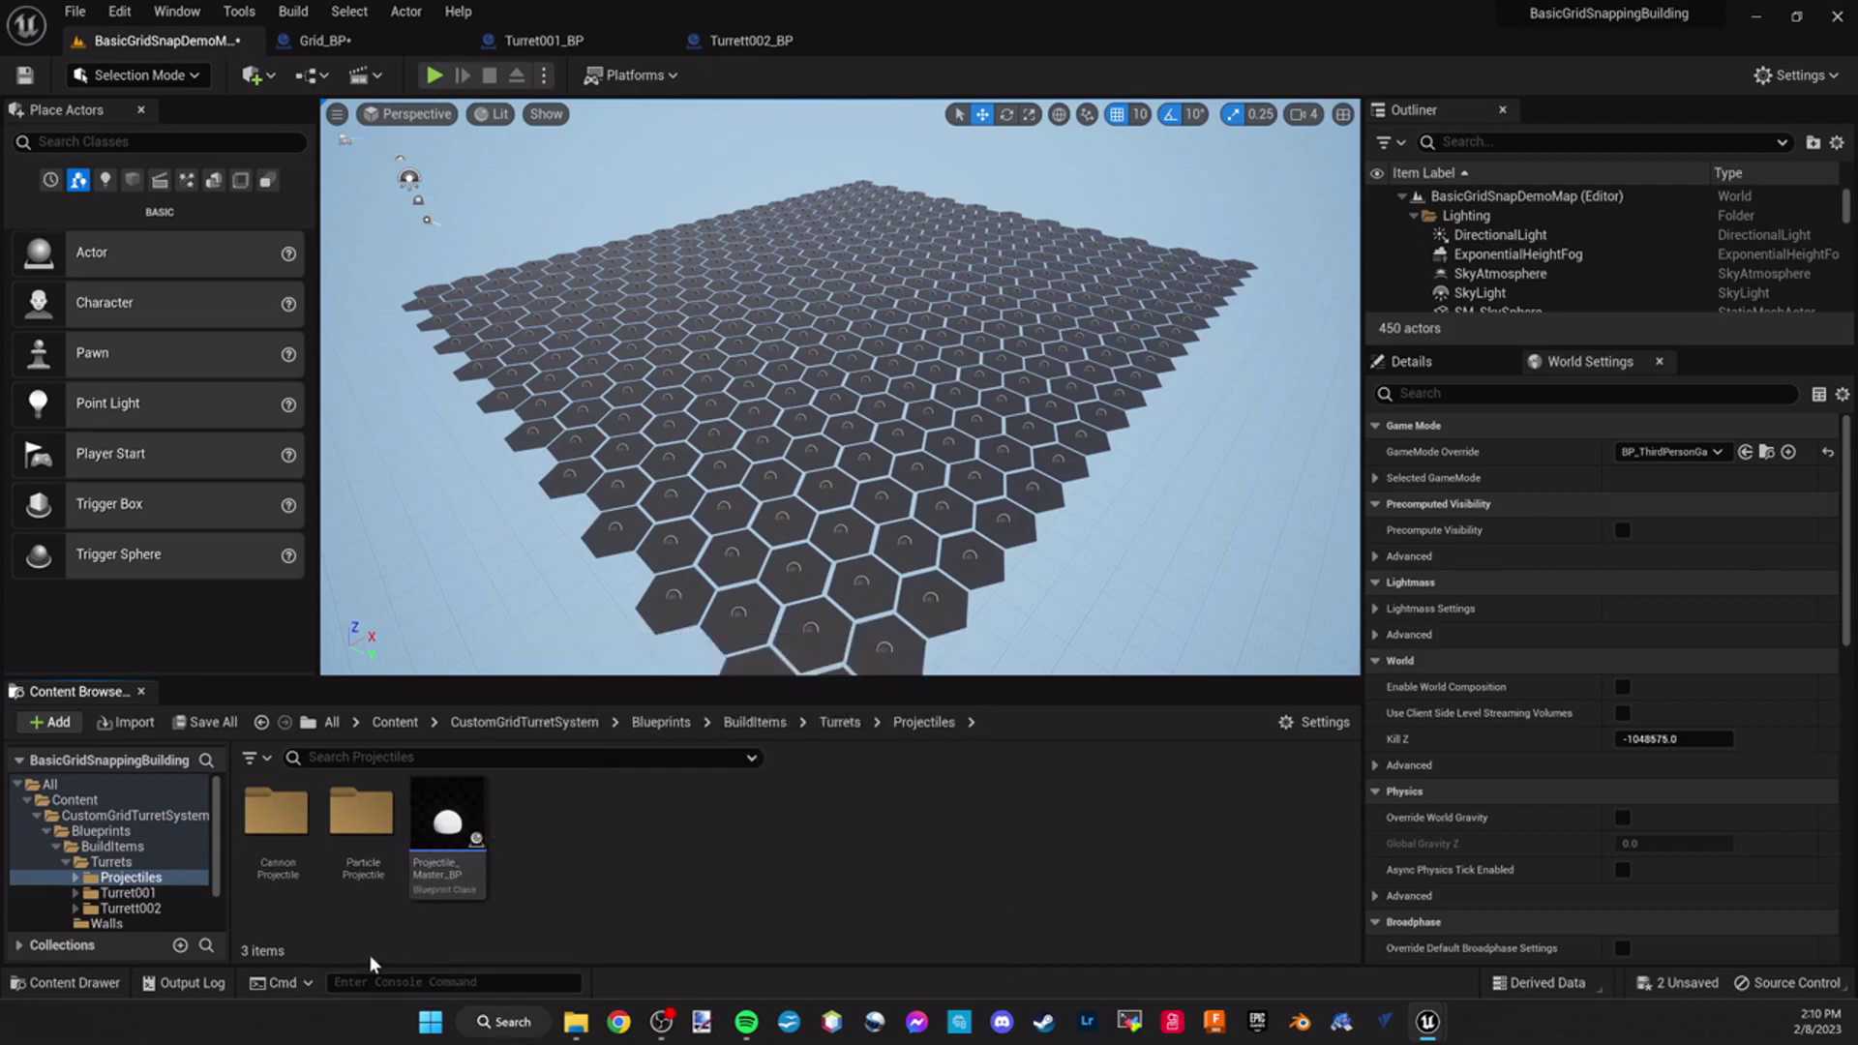
double_click(363, 818)
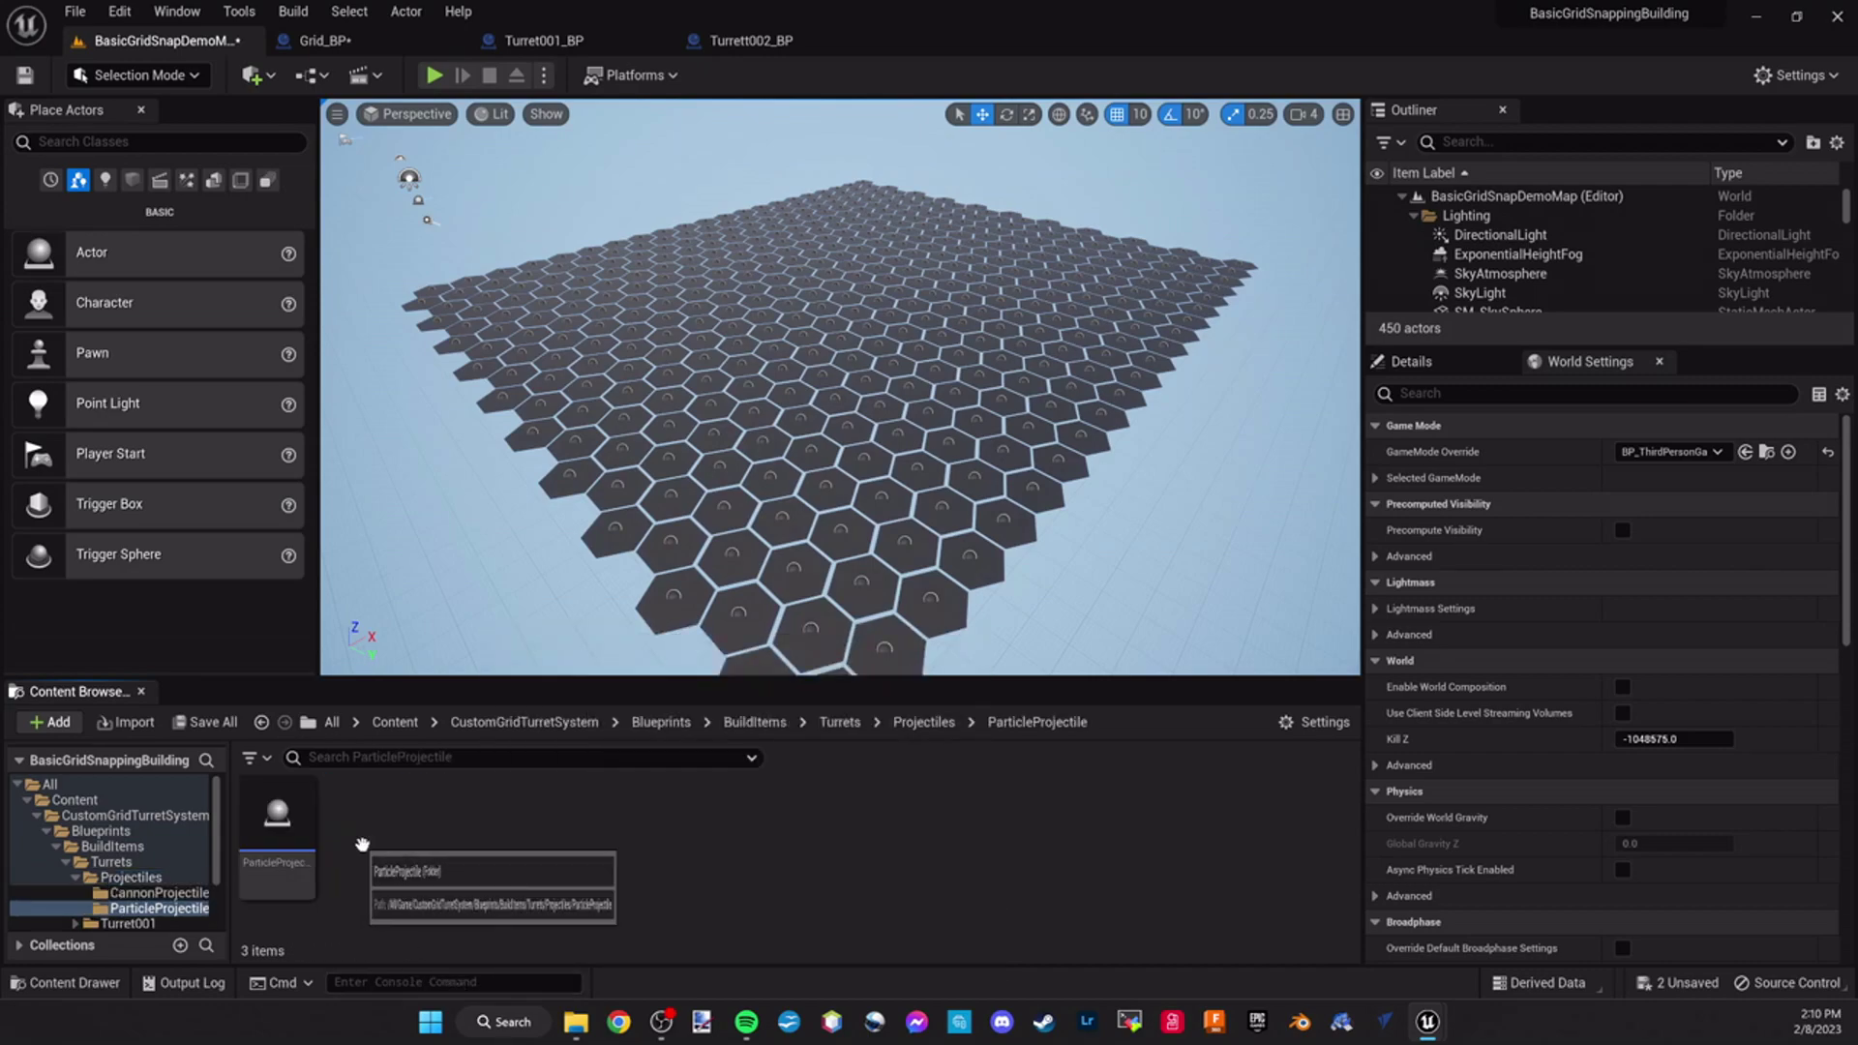
left_click(283, 813)
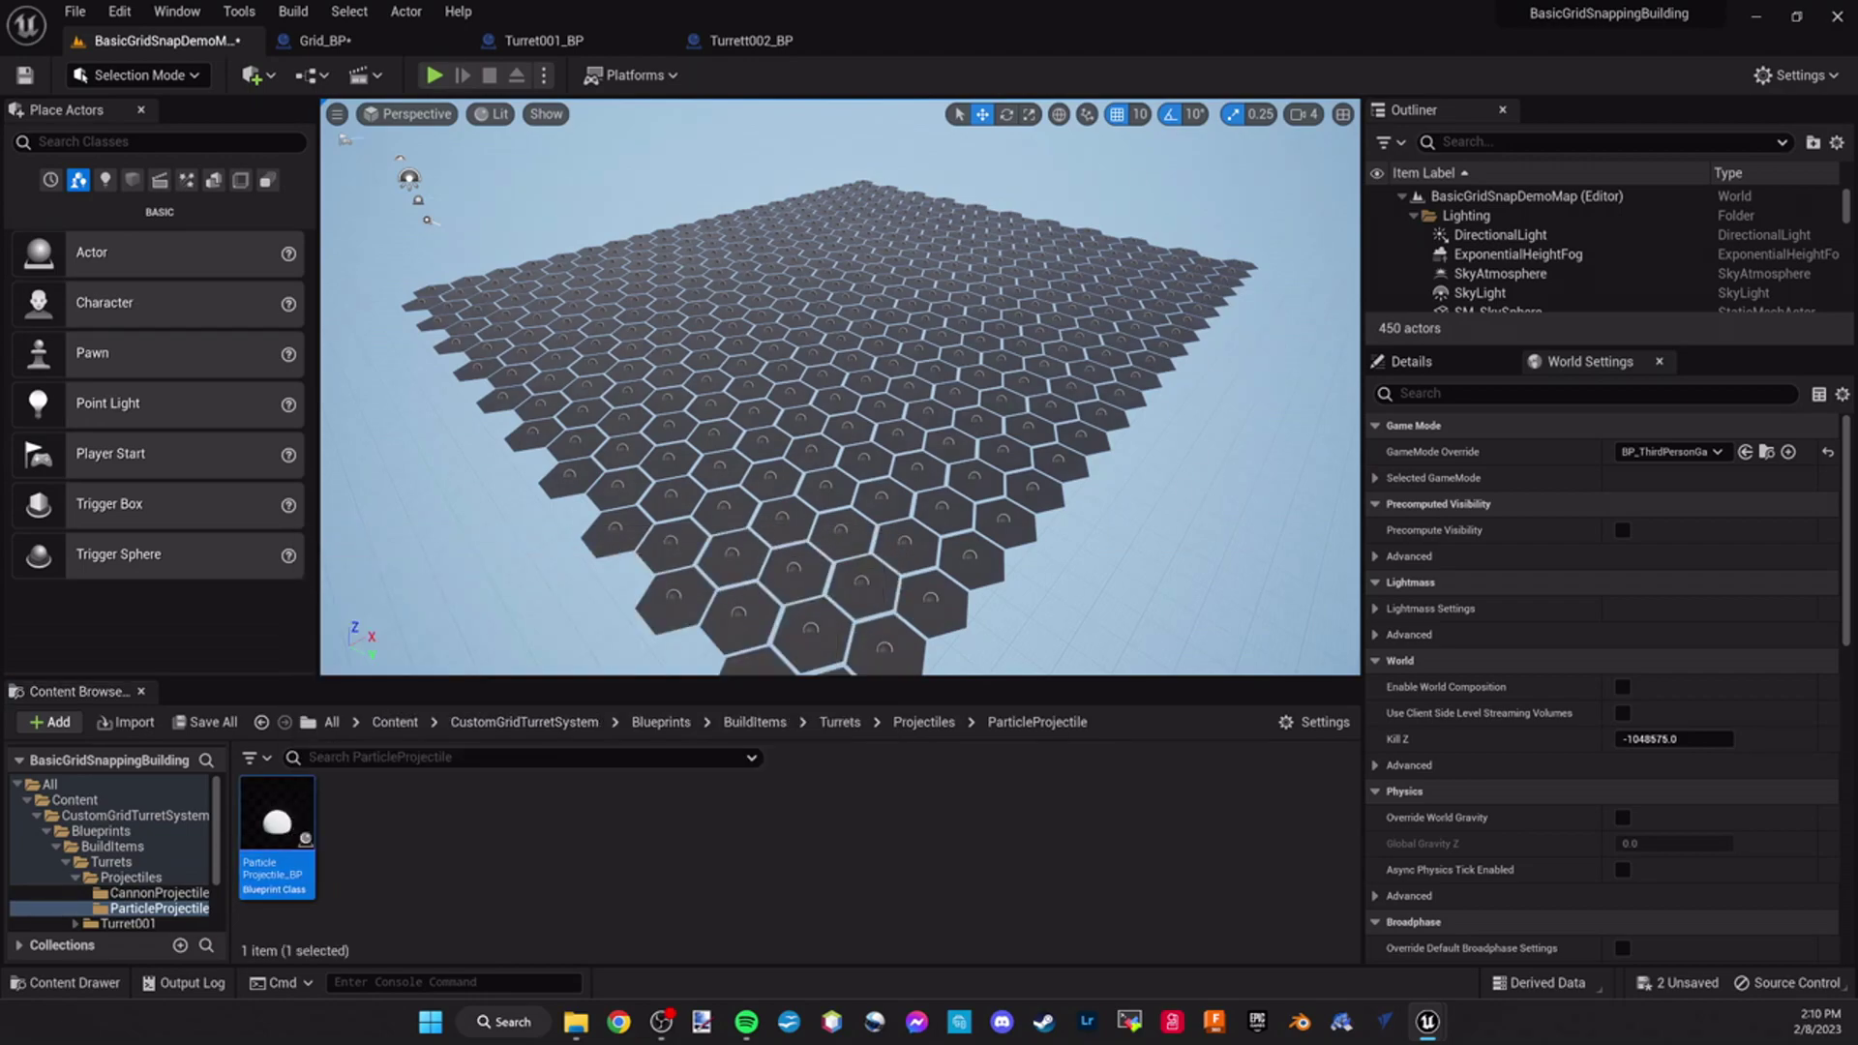
left_click_drag(203, 192, 1032, 50)
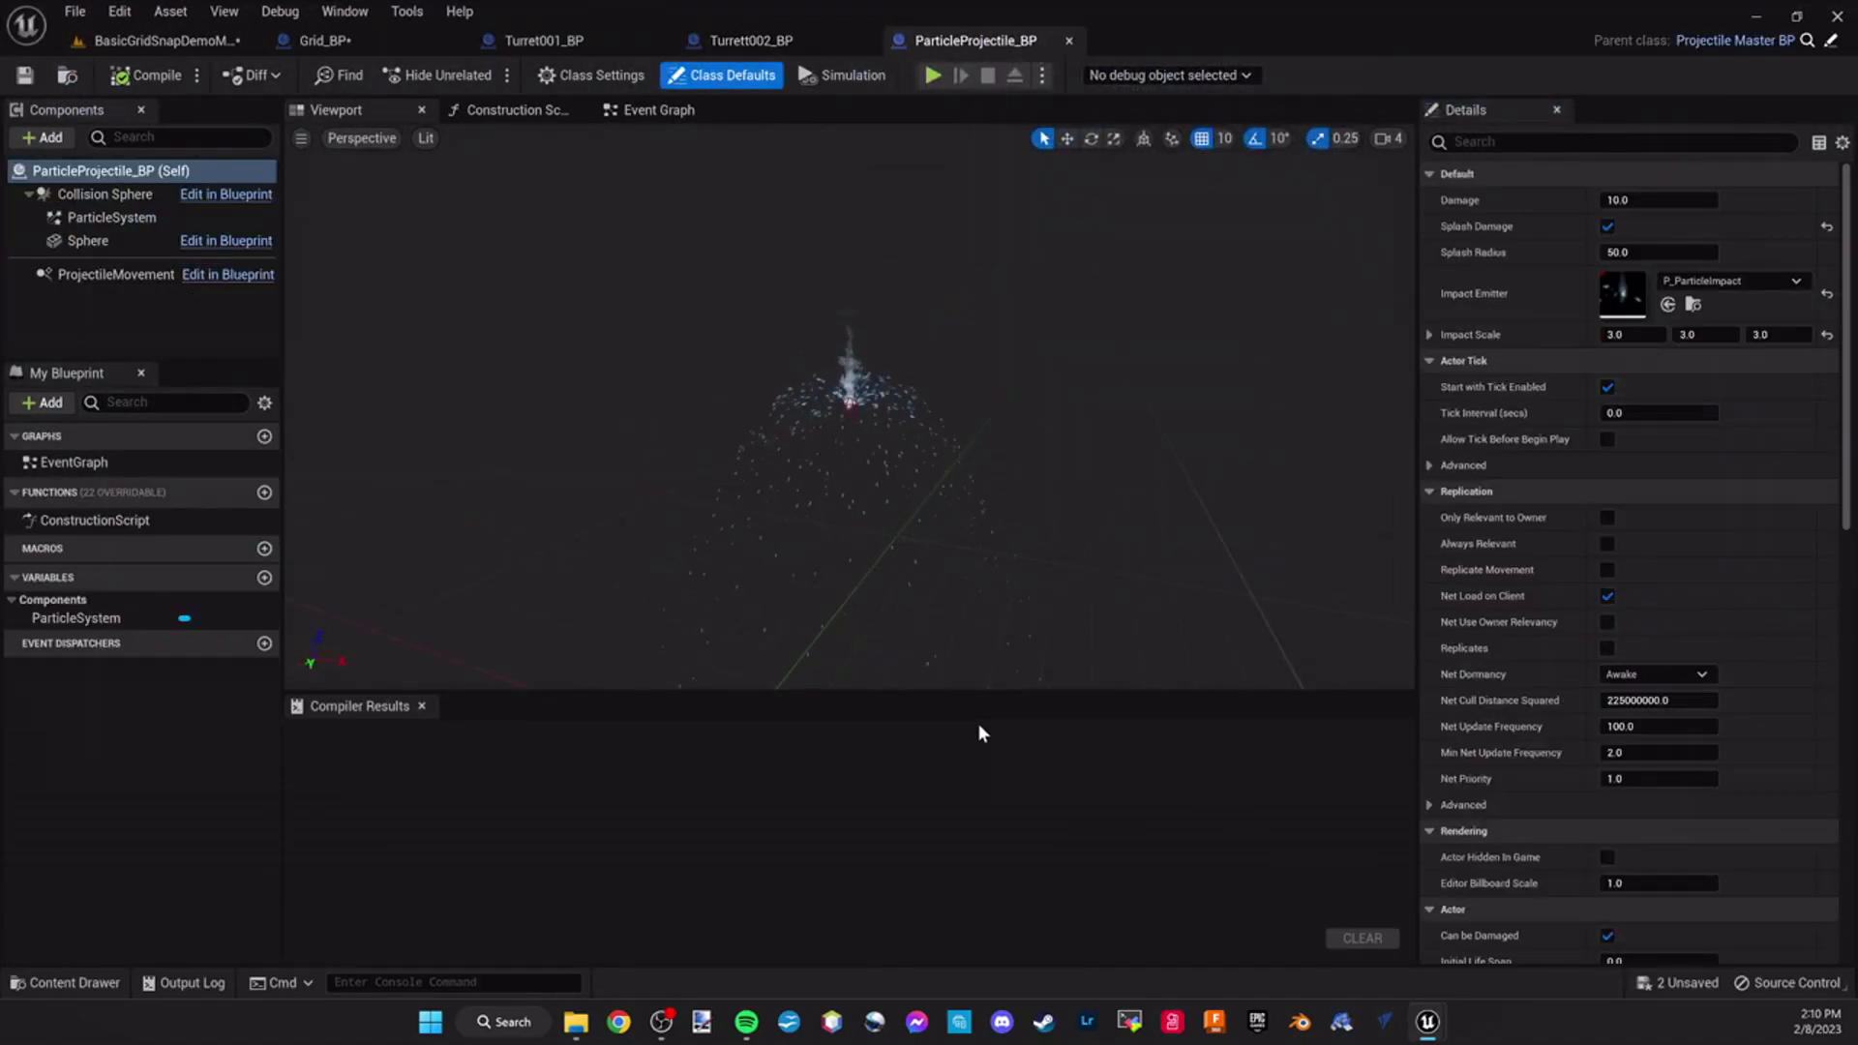
Open CannonProjectile_BP from the Projectiles/CannonProjectile folder in the full blueprint editor and show its 3D preview
left_click(242, 41)
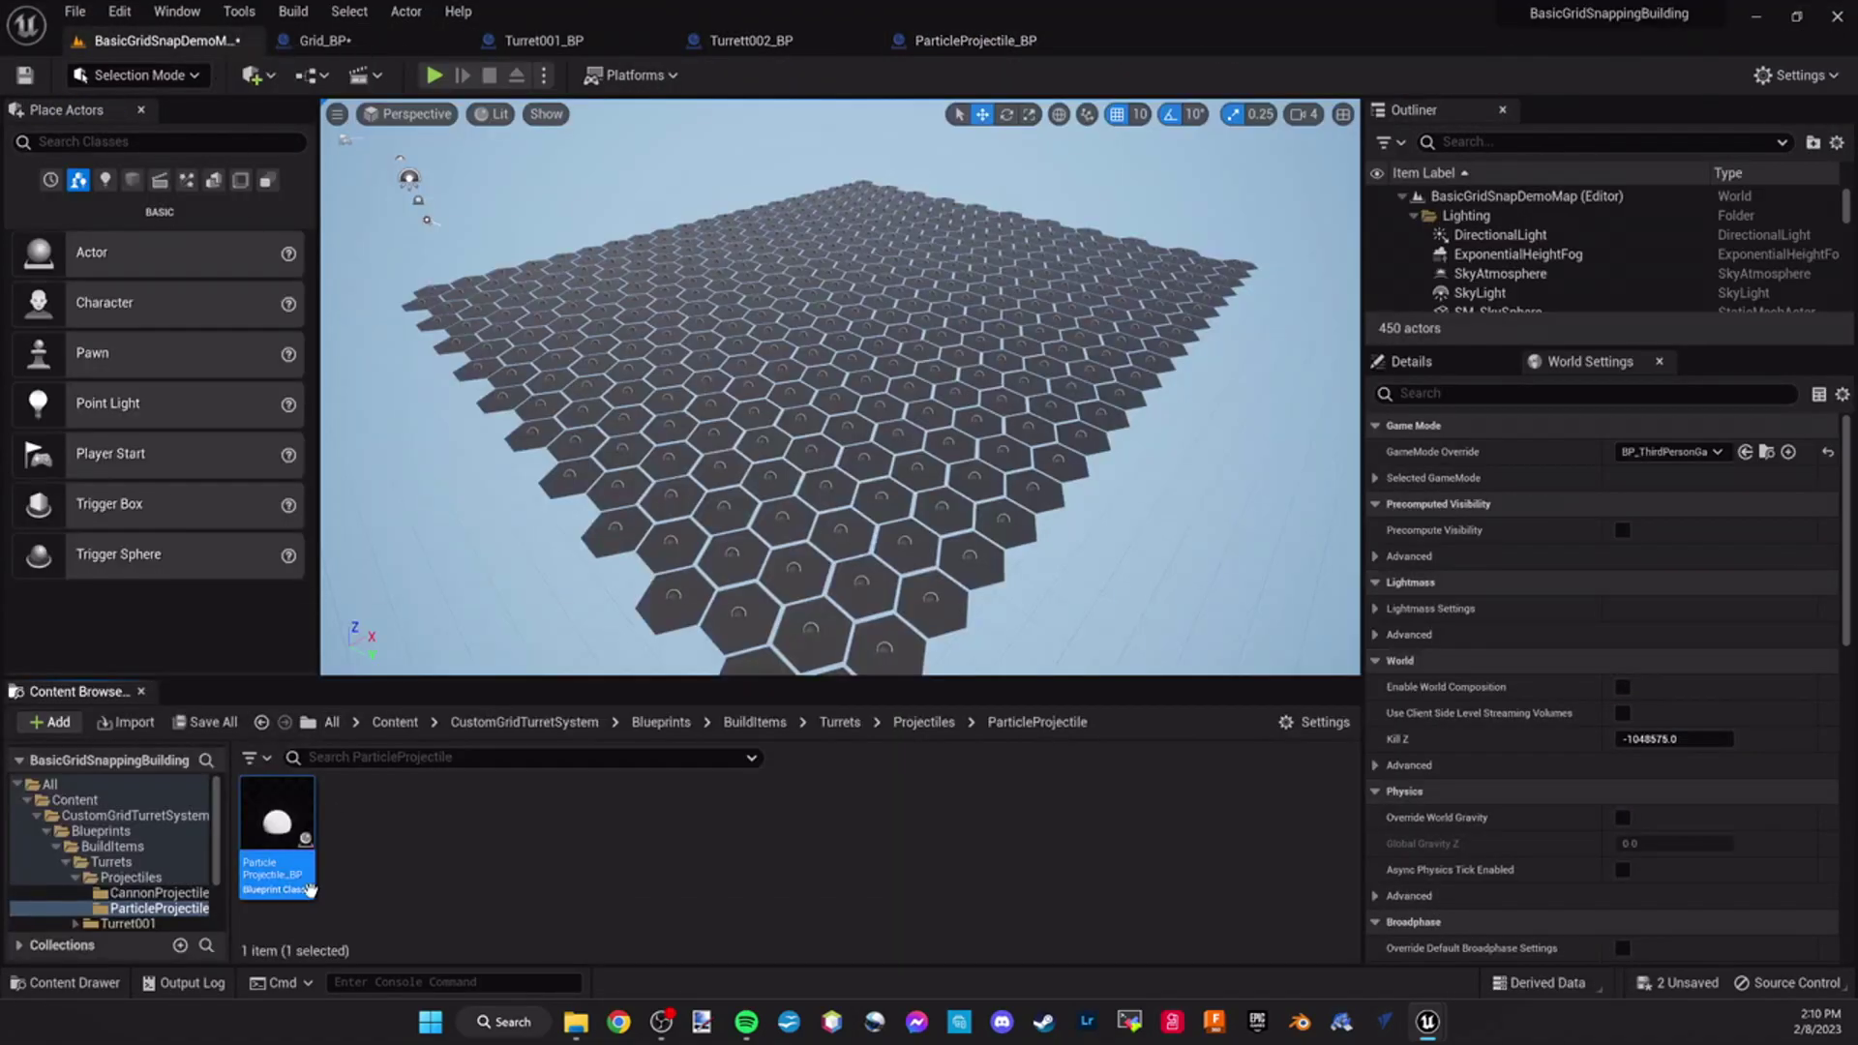
left_click(927, 721)
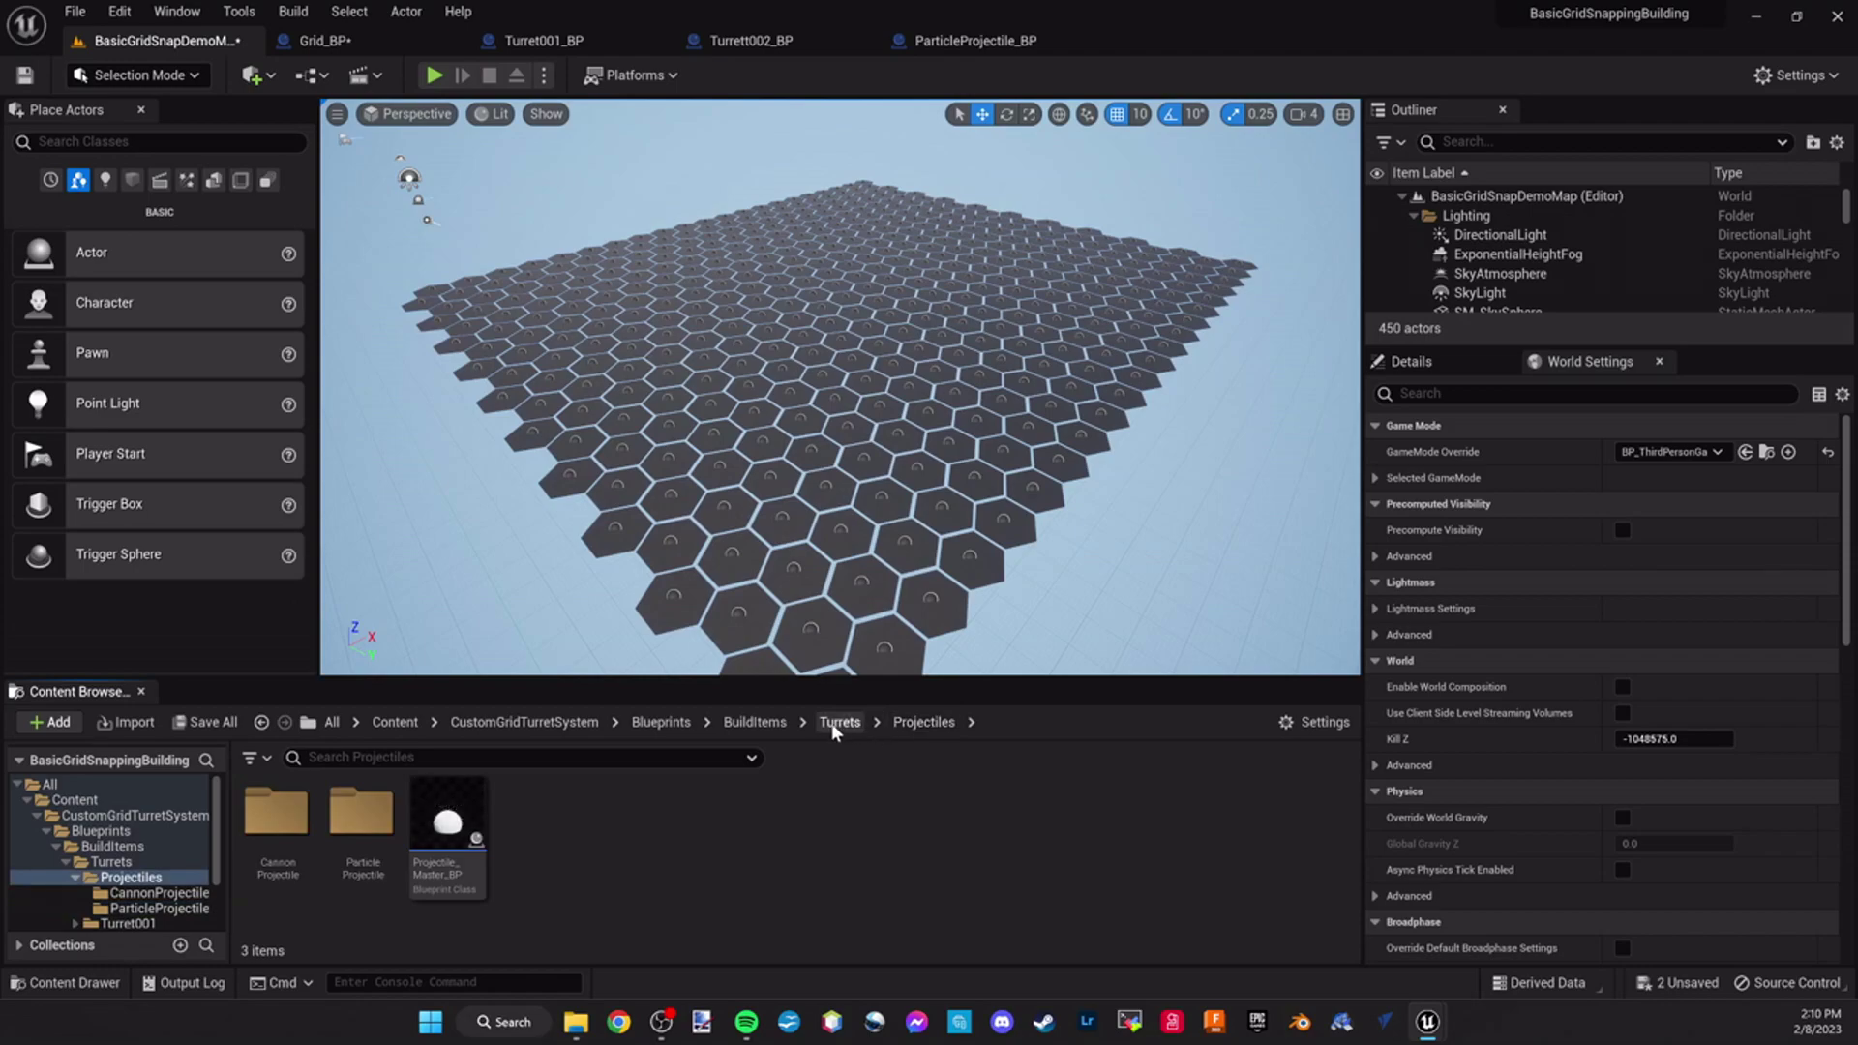
double_click(269, 834)
double_click(269, 838)
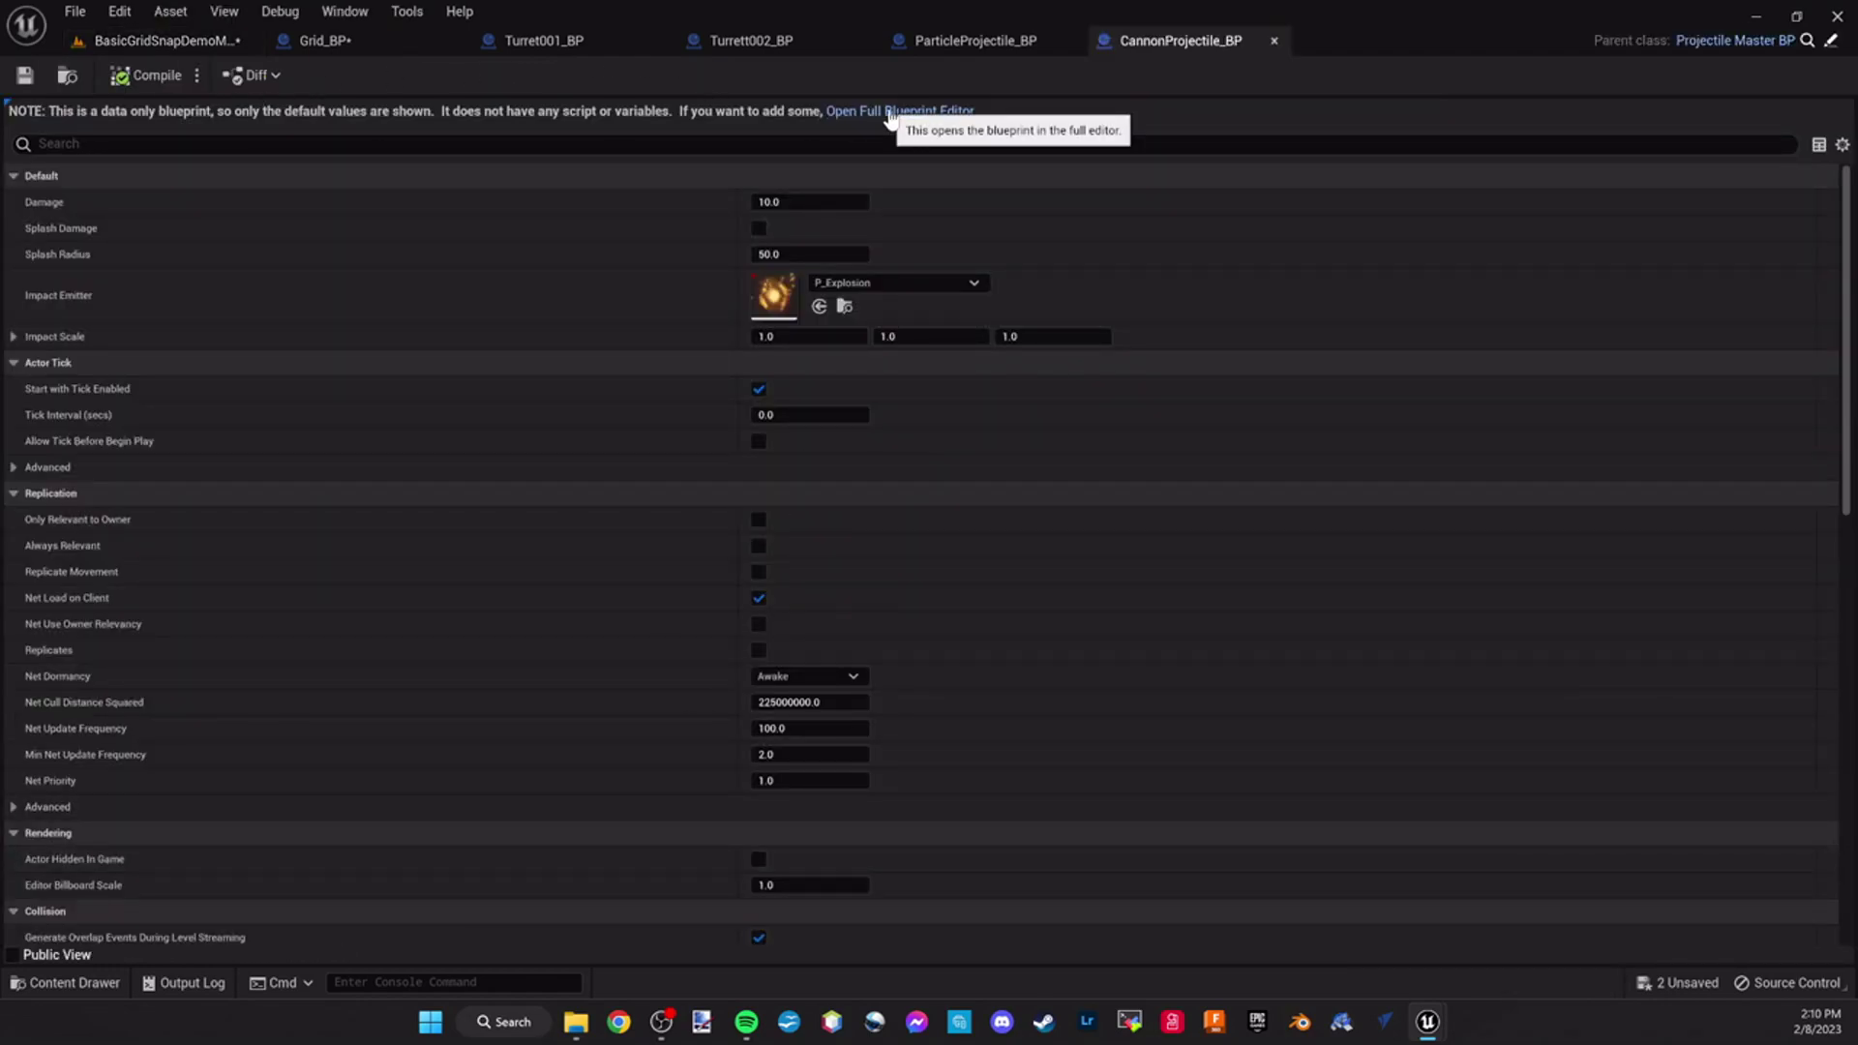
left_click(884, 114)
left_click(339, 110)
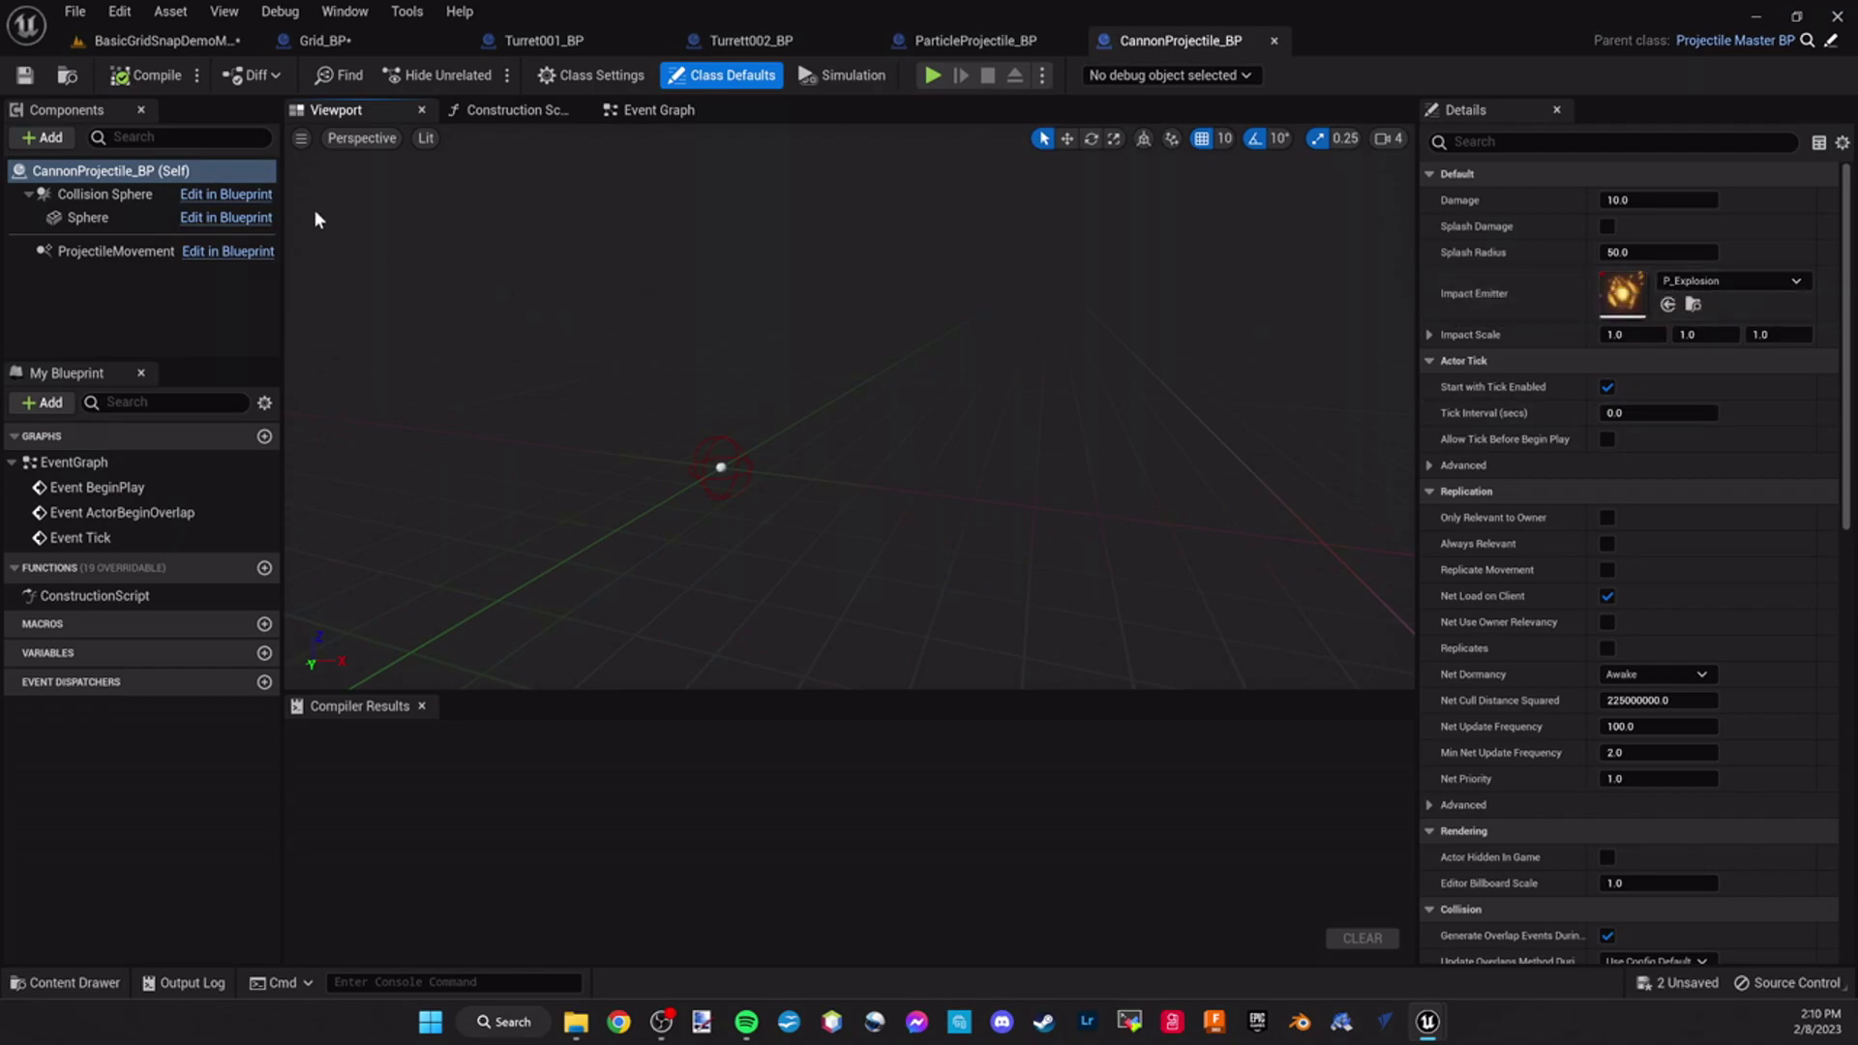
Return to the demo map, play it in the editor and run the character across the hexagonal grid
left_click(177, 43)
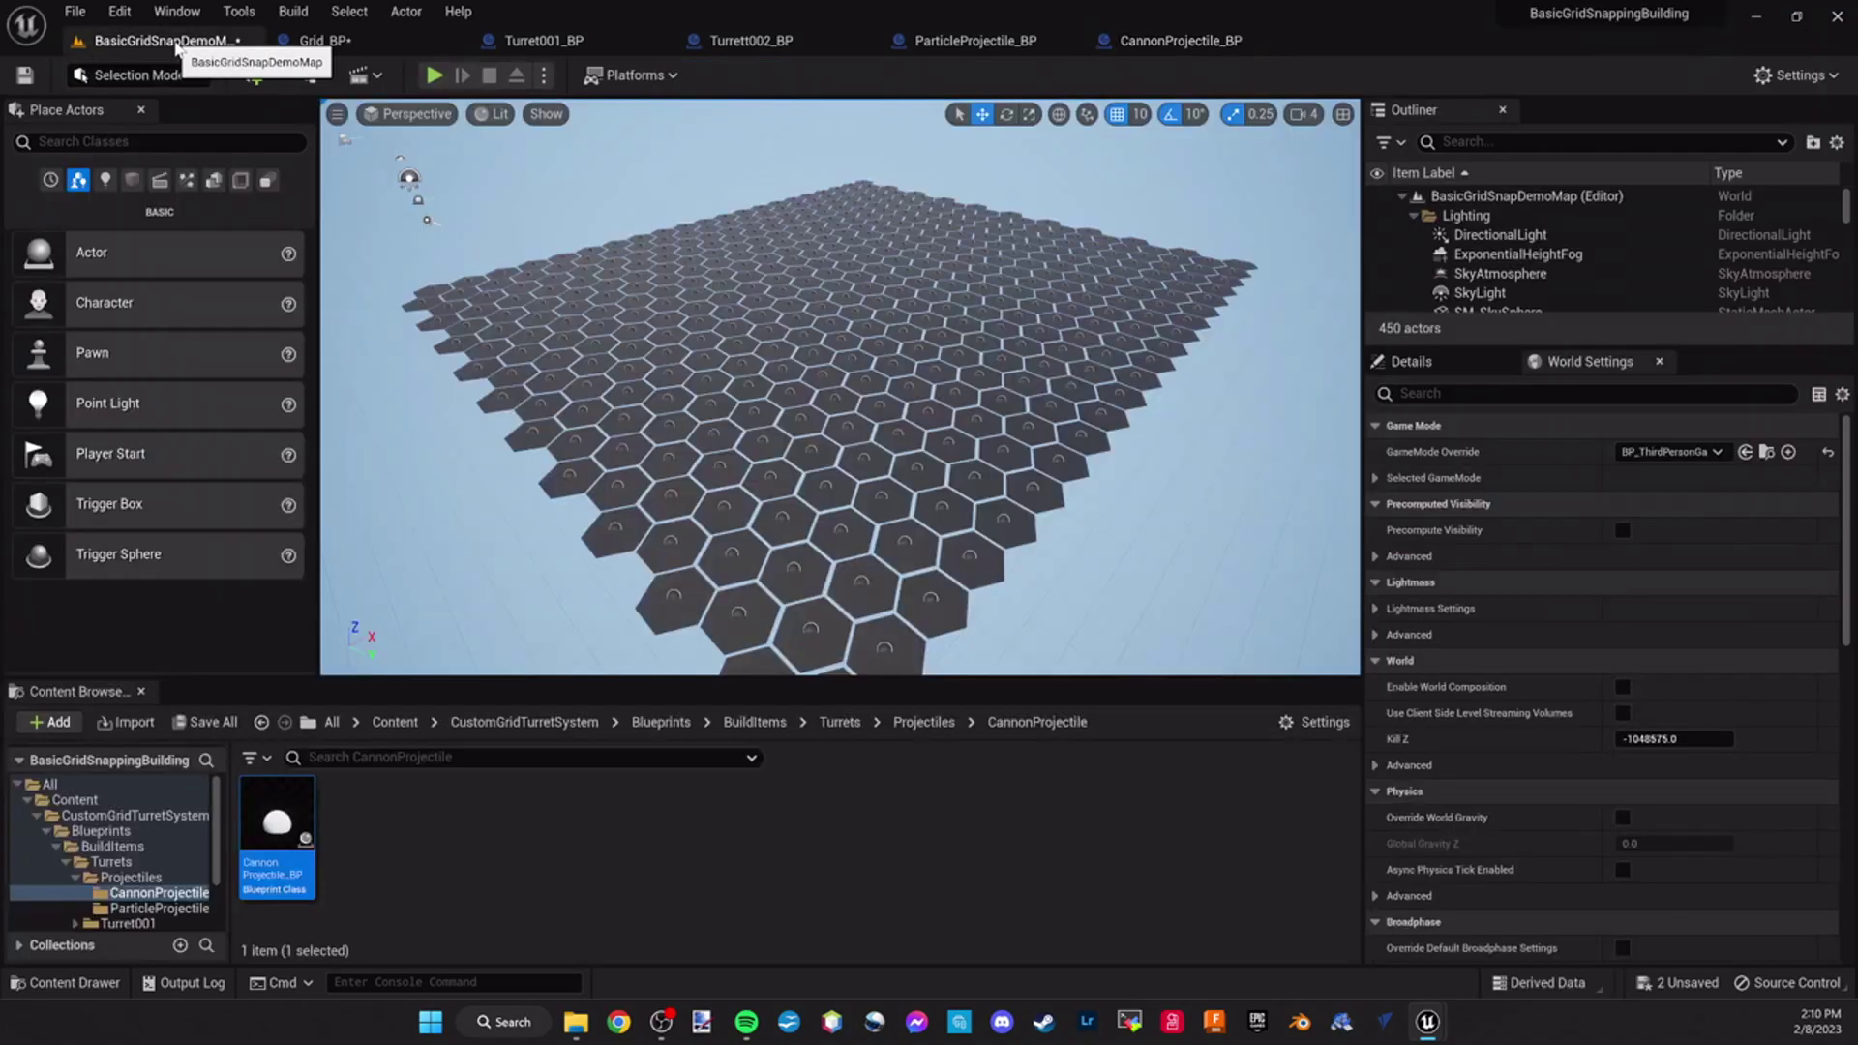
left_click(434, 76)
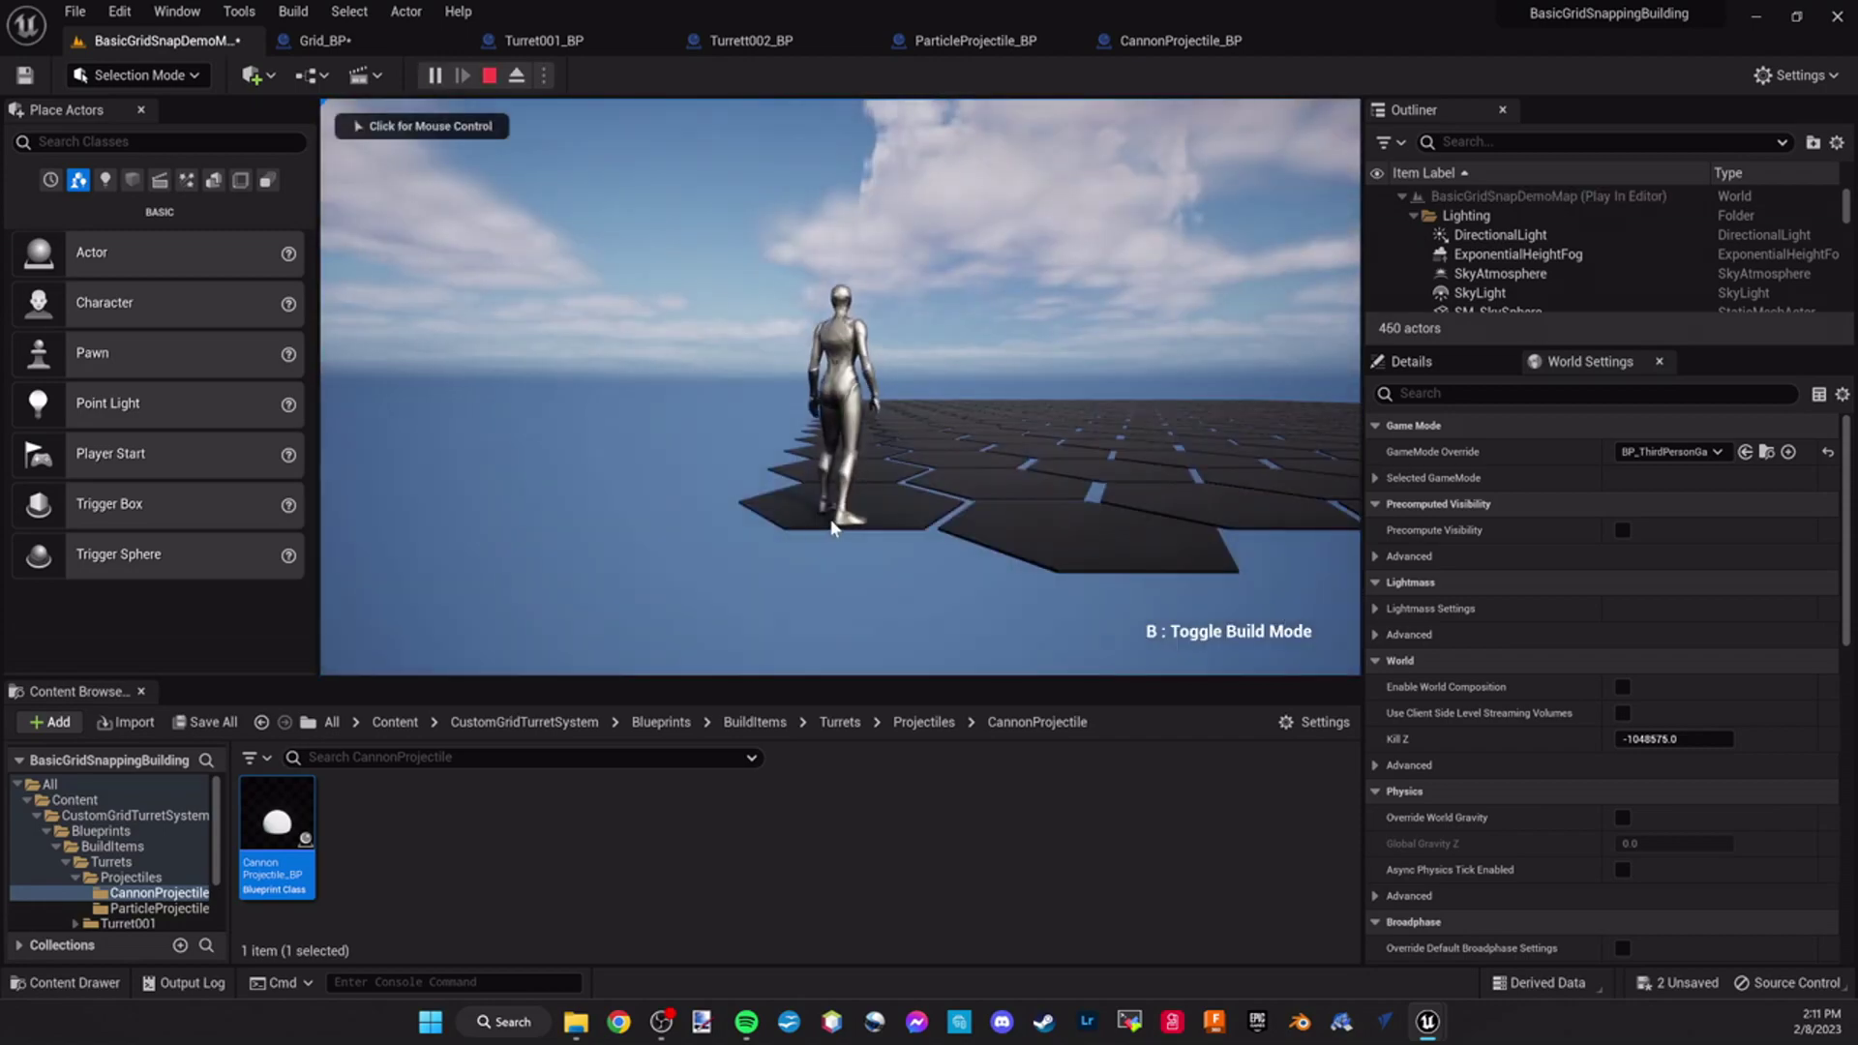
left_click(828, 519)
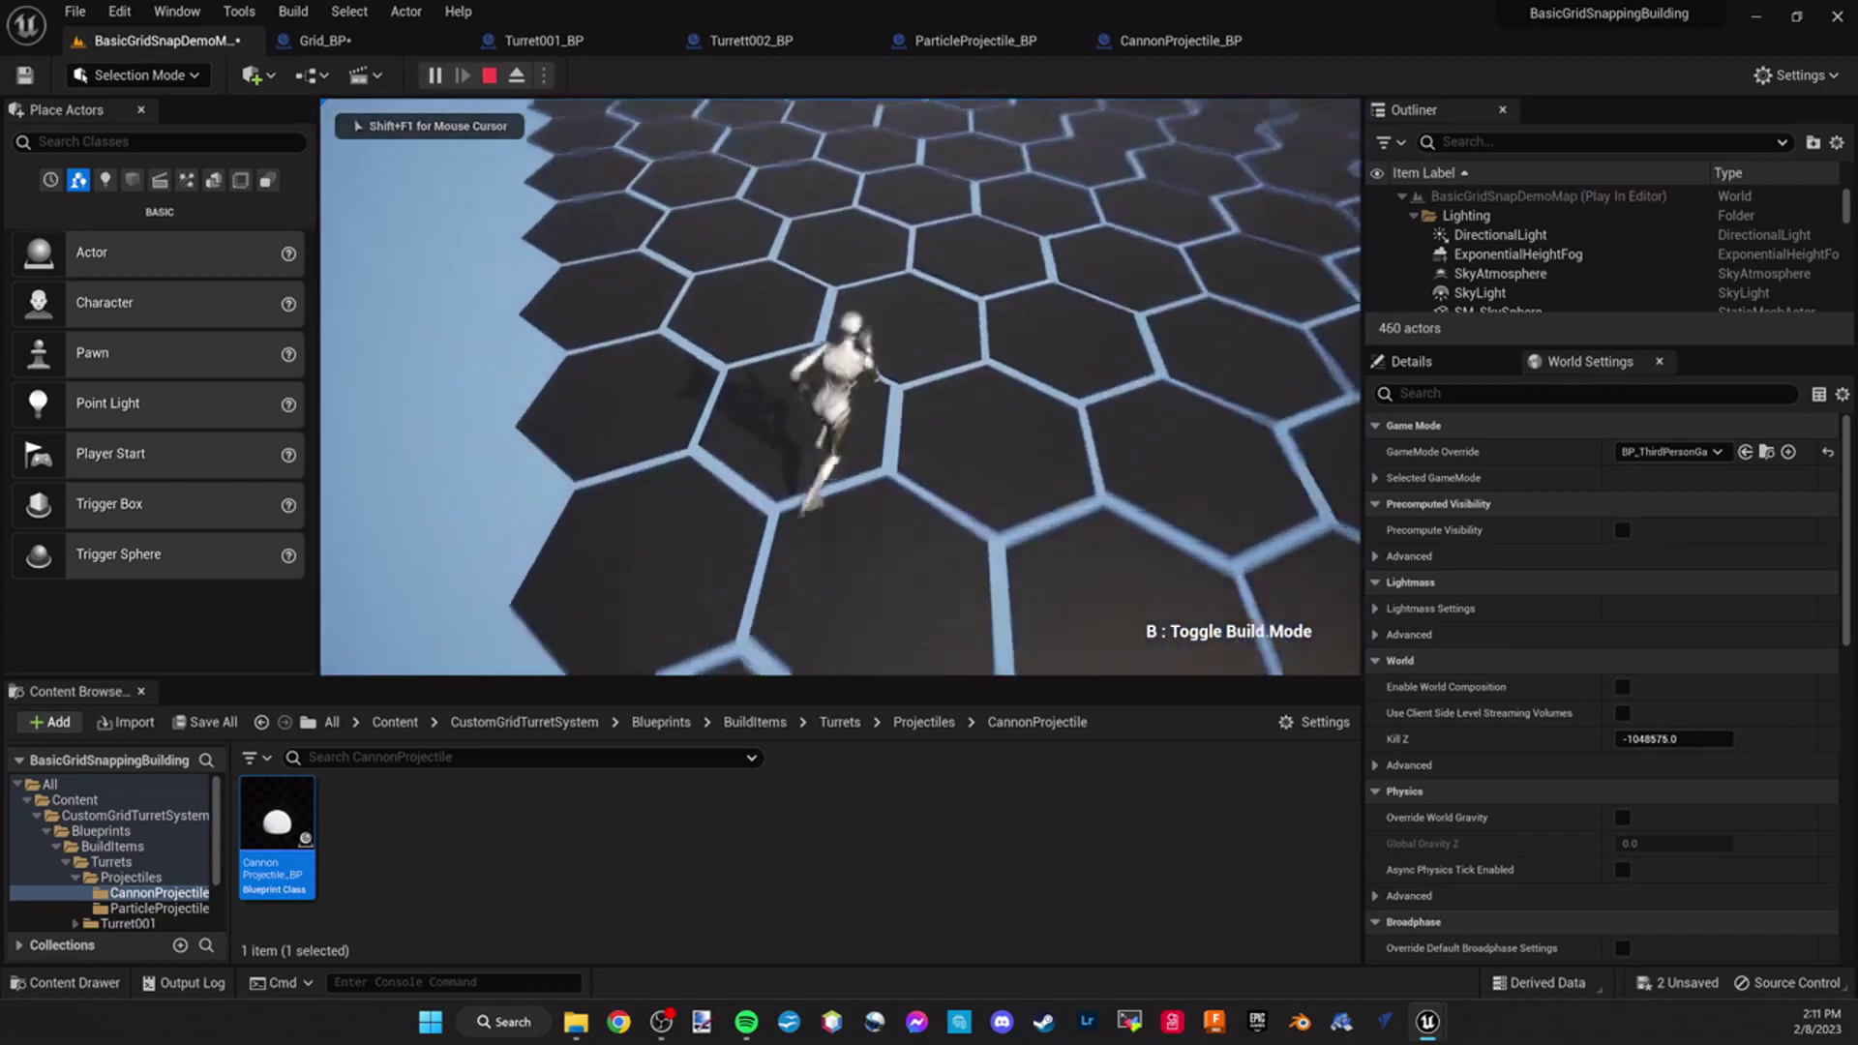
key("w")
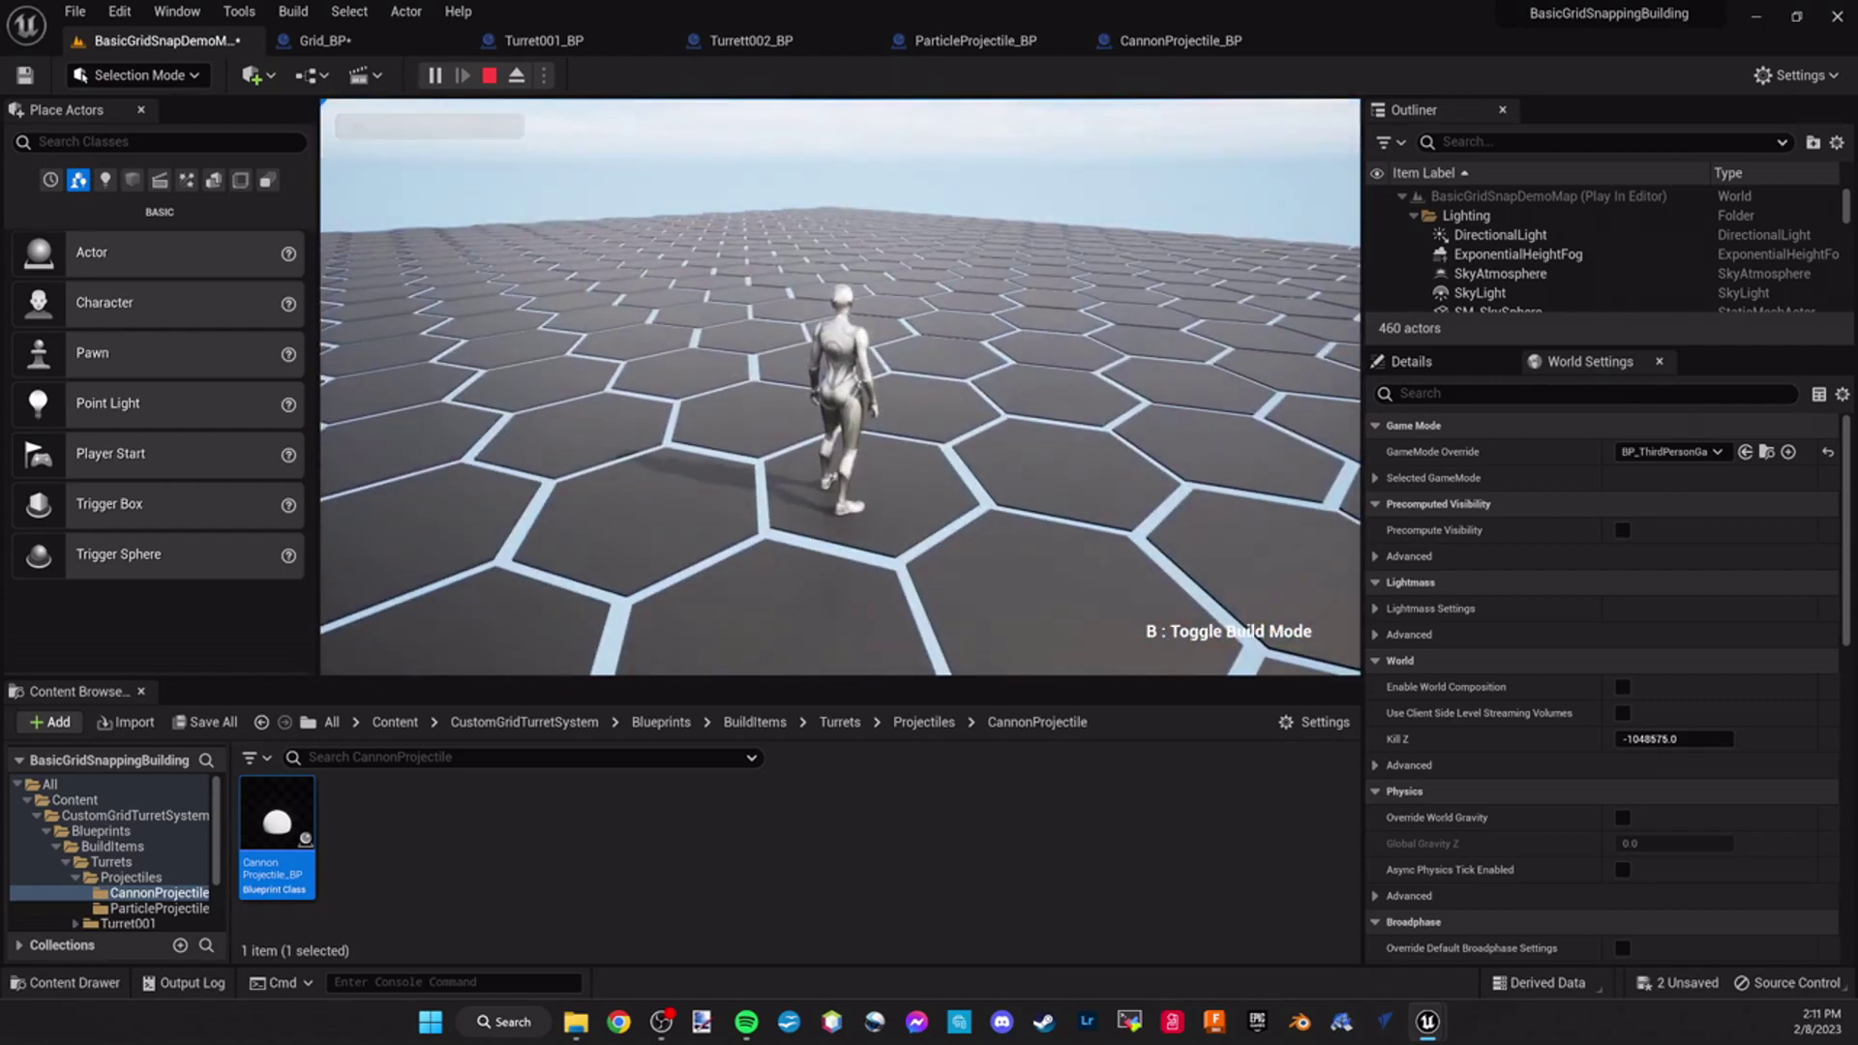
Choose Wall from the in-game build menu and place three wall pillars on adjacent hexagonal tiles
key("b")
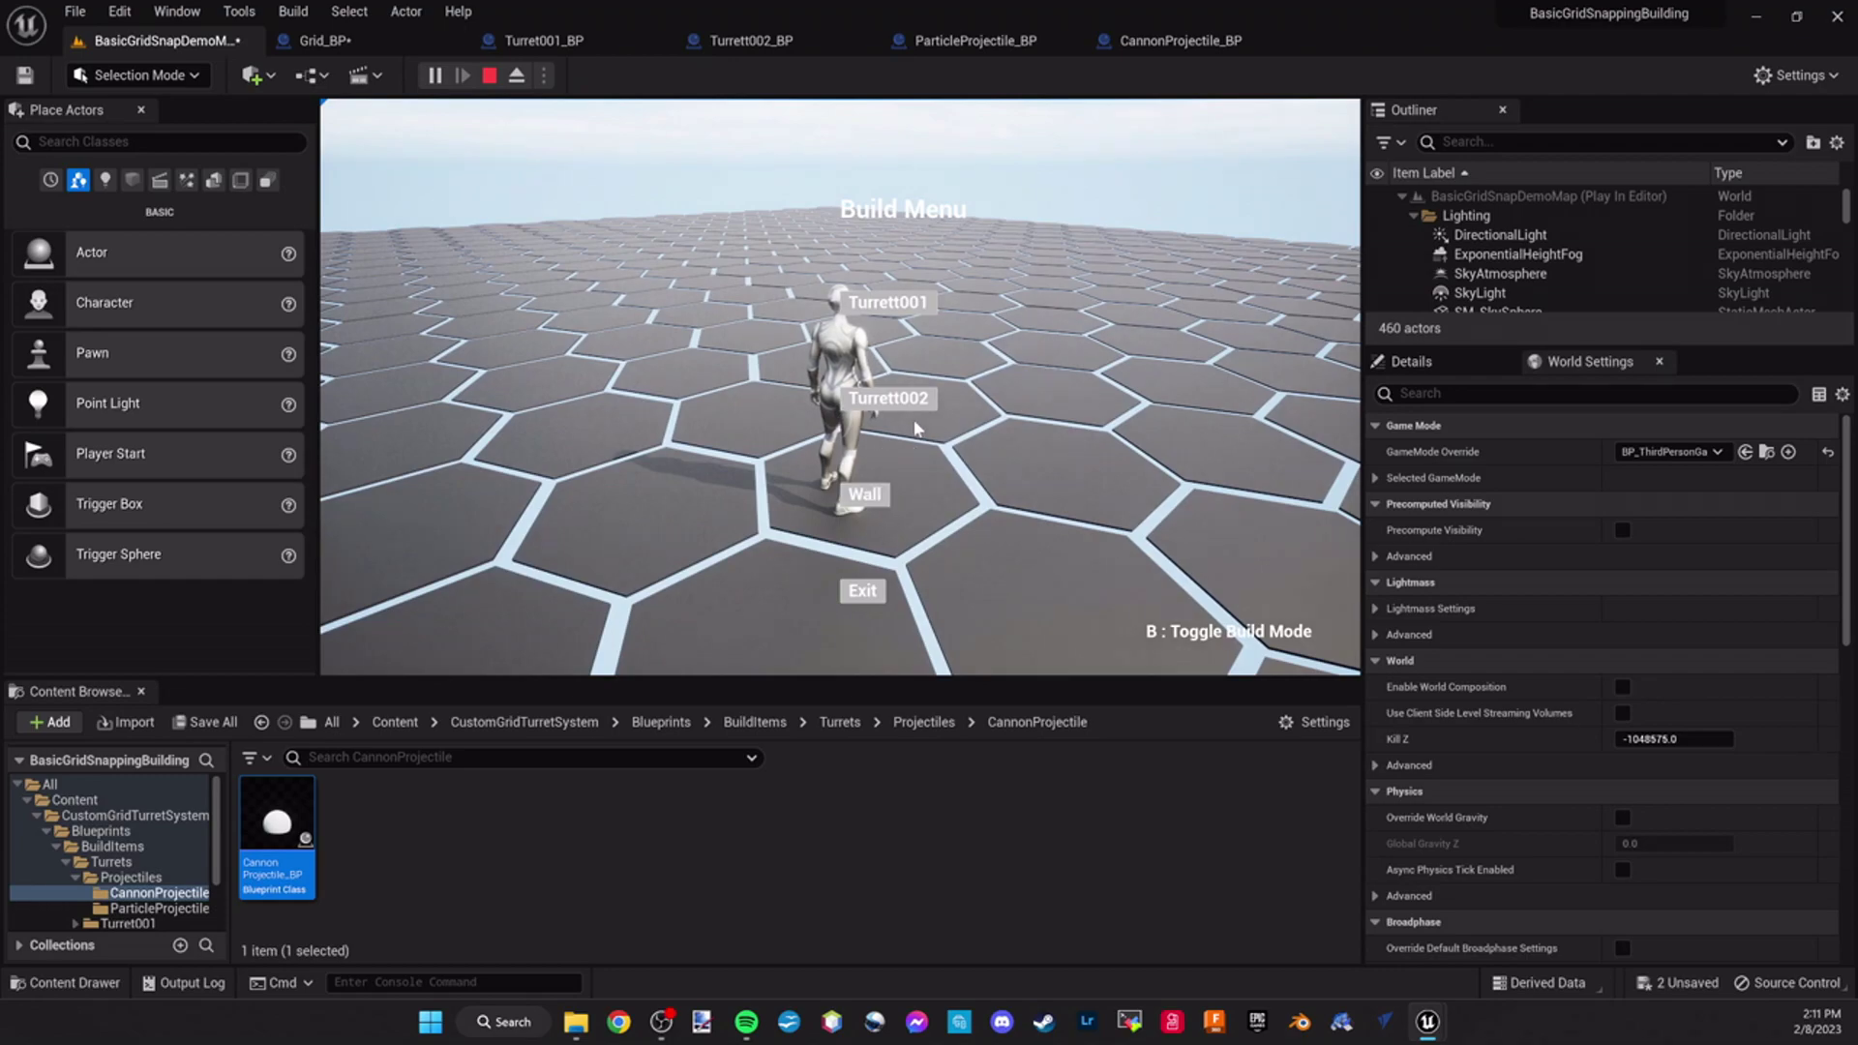
left_click(882, 500)
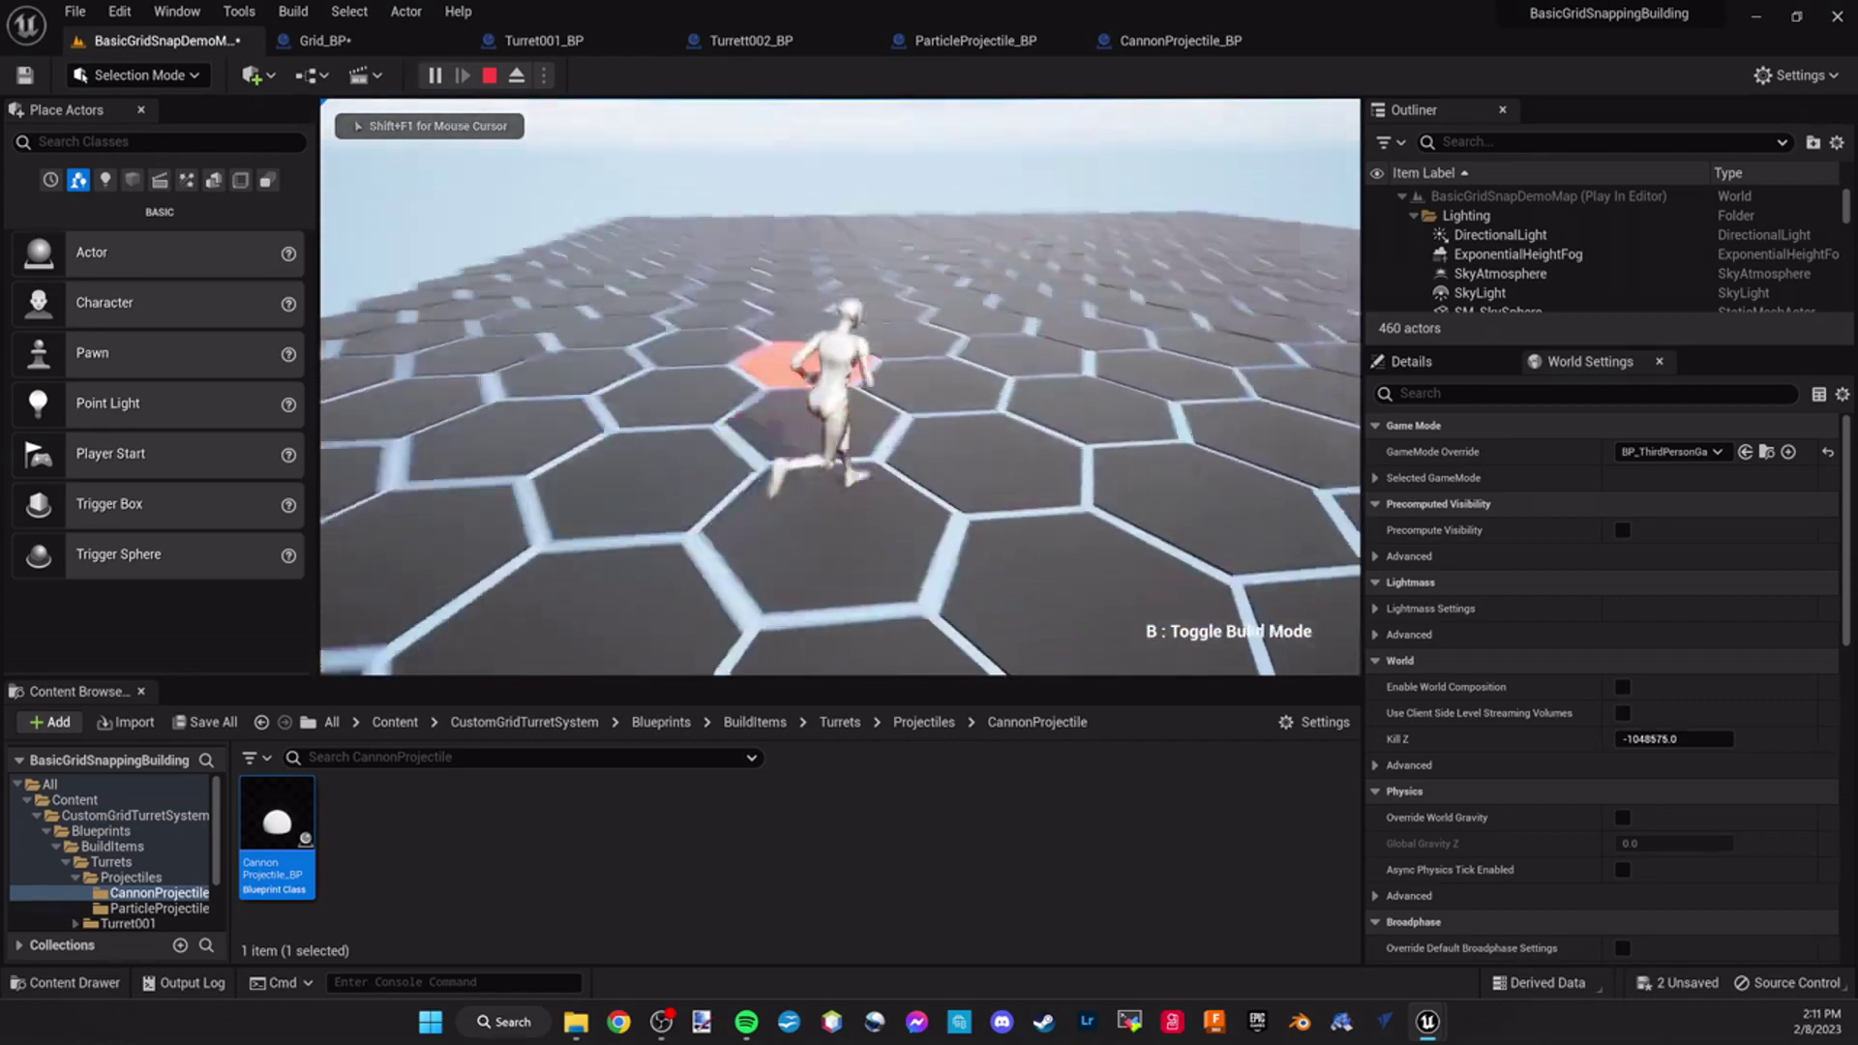
key("w")
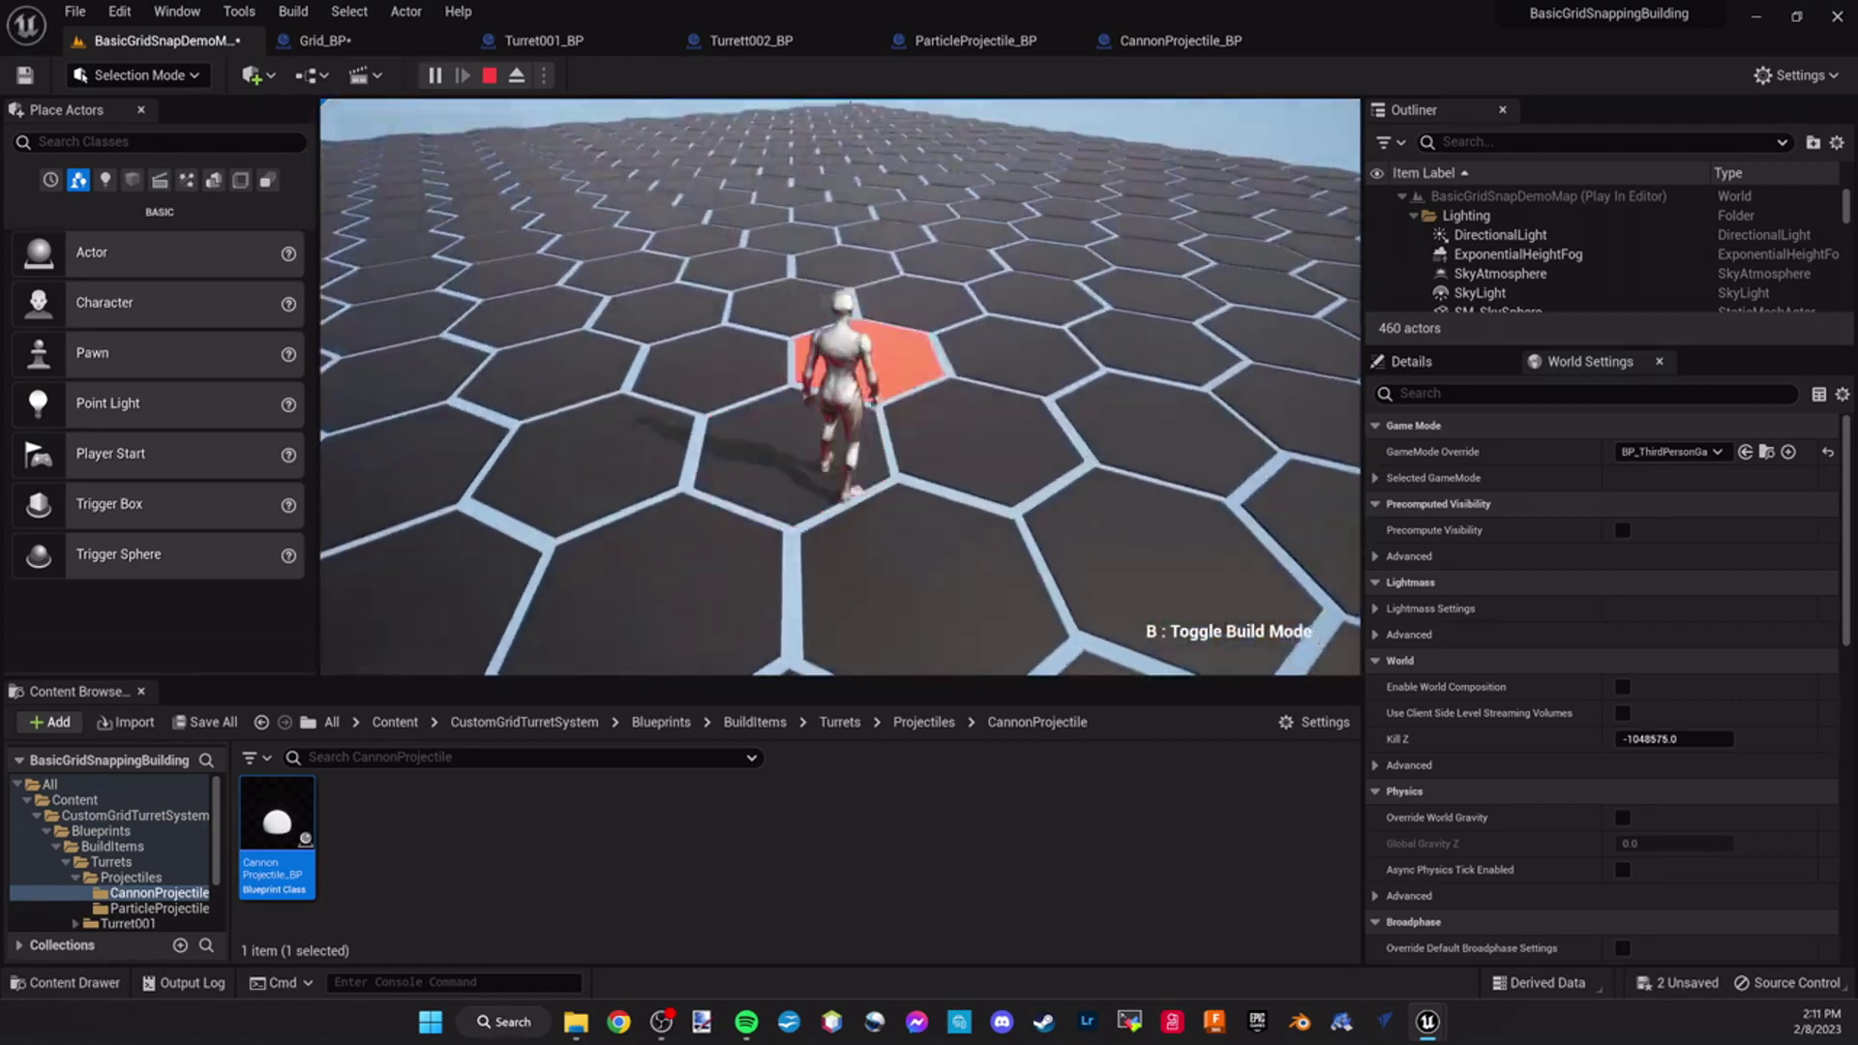
key("a")
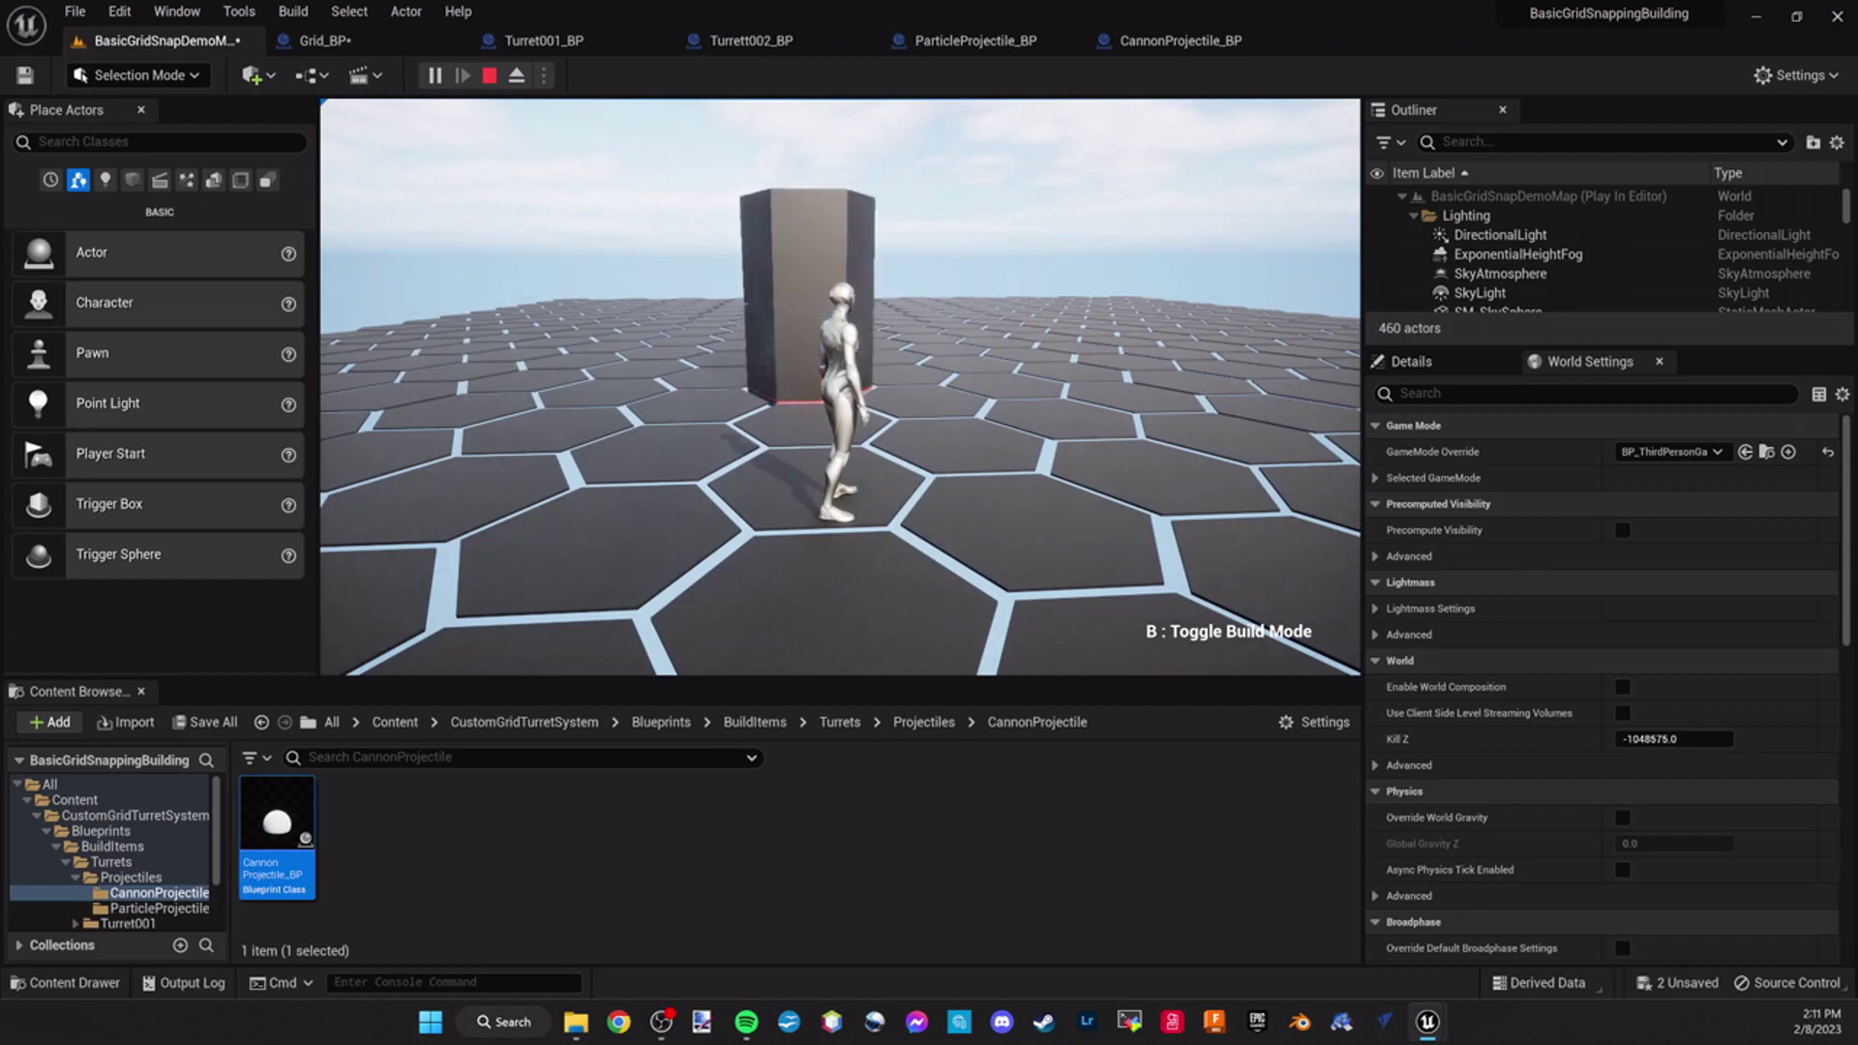
key("w")
left_click(840, 388)
key("d")
key("w")
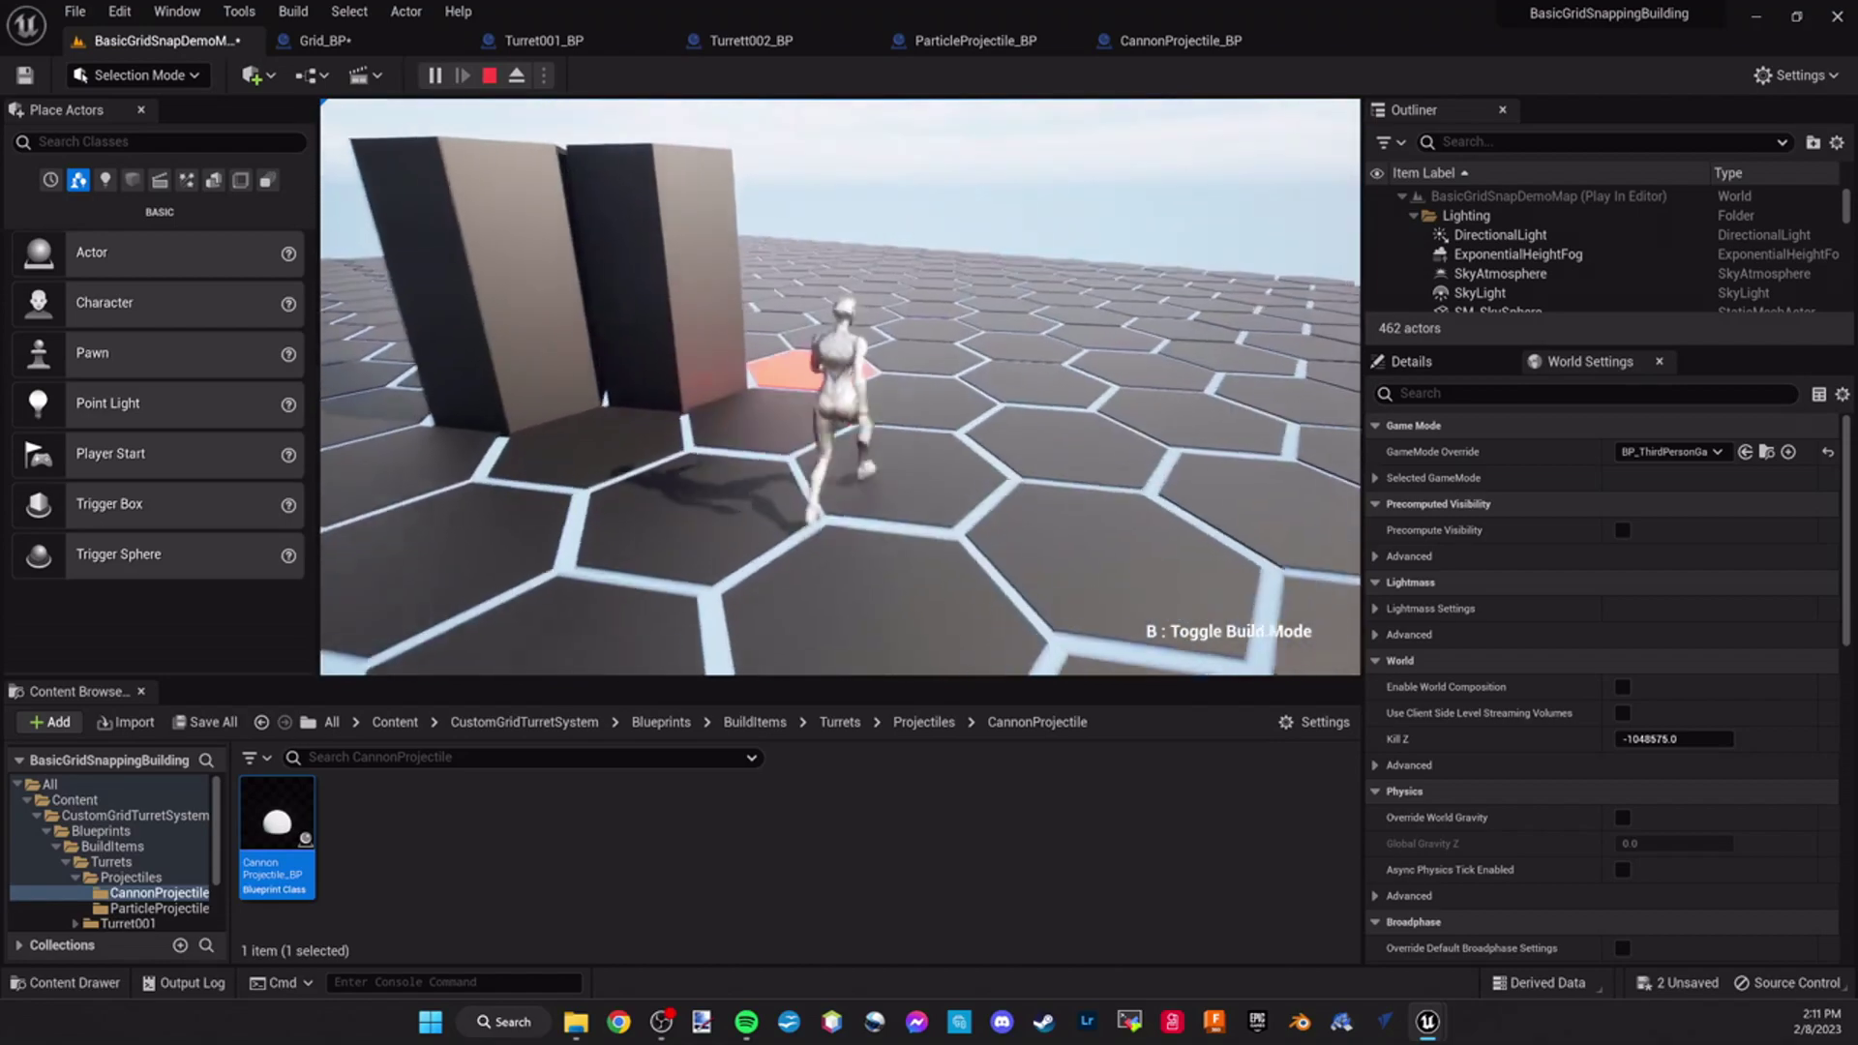
left_click(840, 387)
key("a")
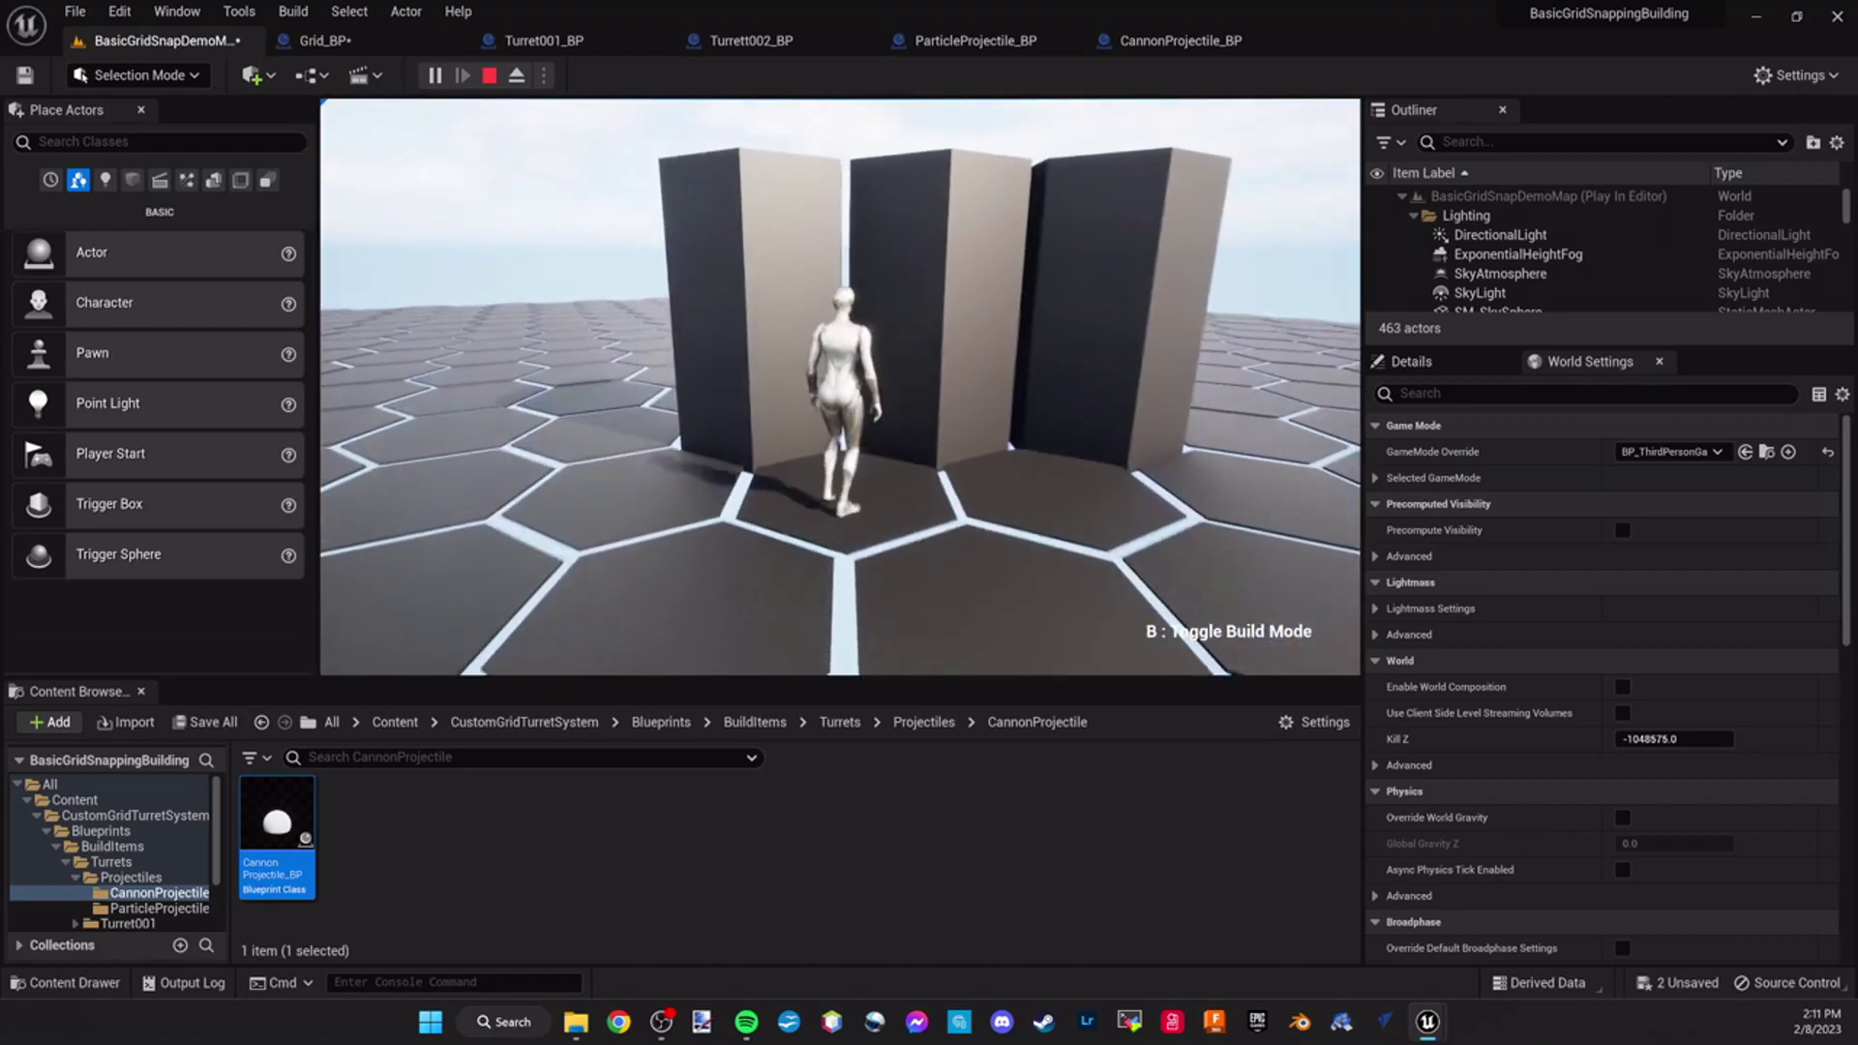
Extend the row of pillars with three more walls on the neighbouring tiles beyond its shaded end
key("s")
key("d")
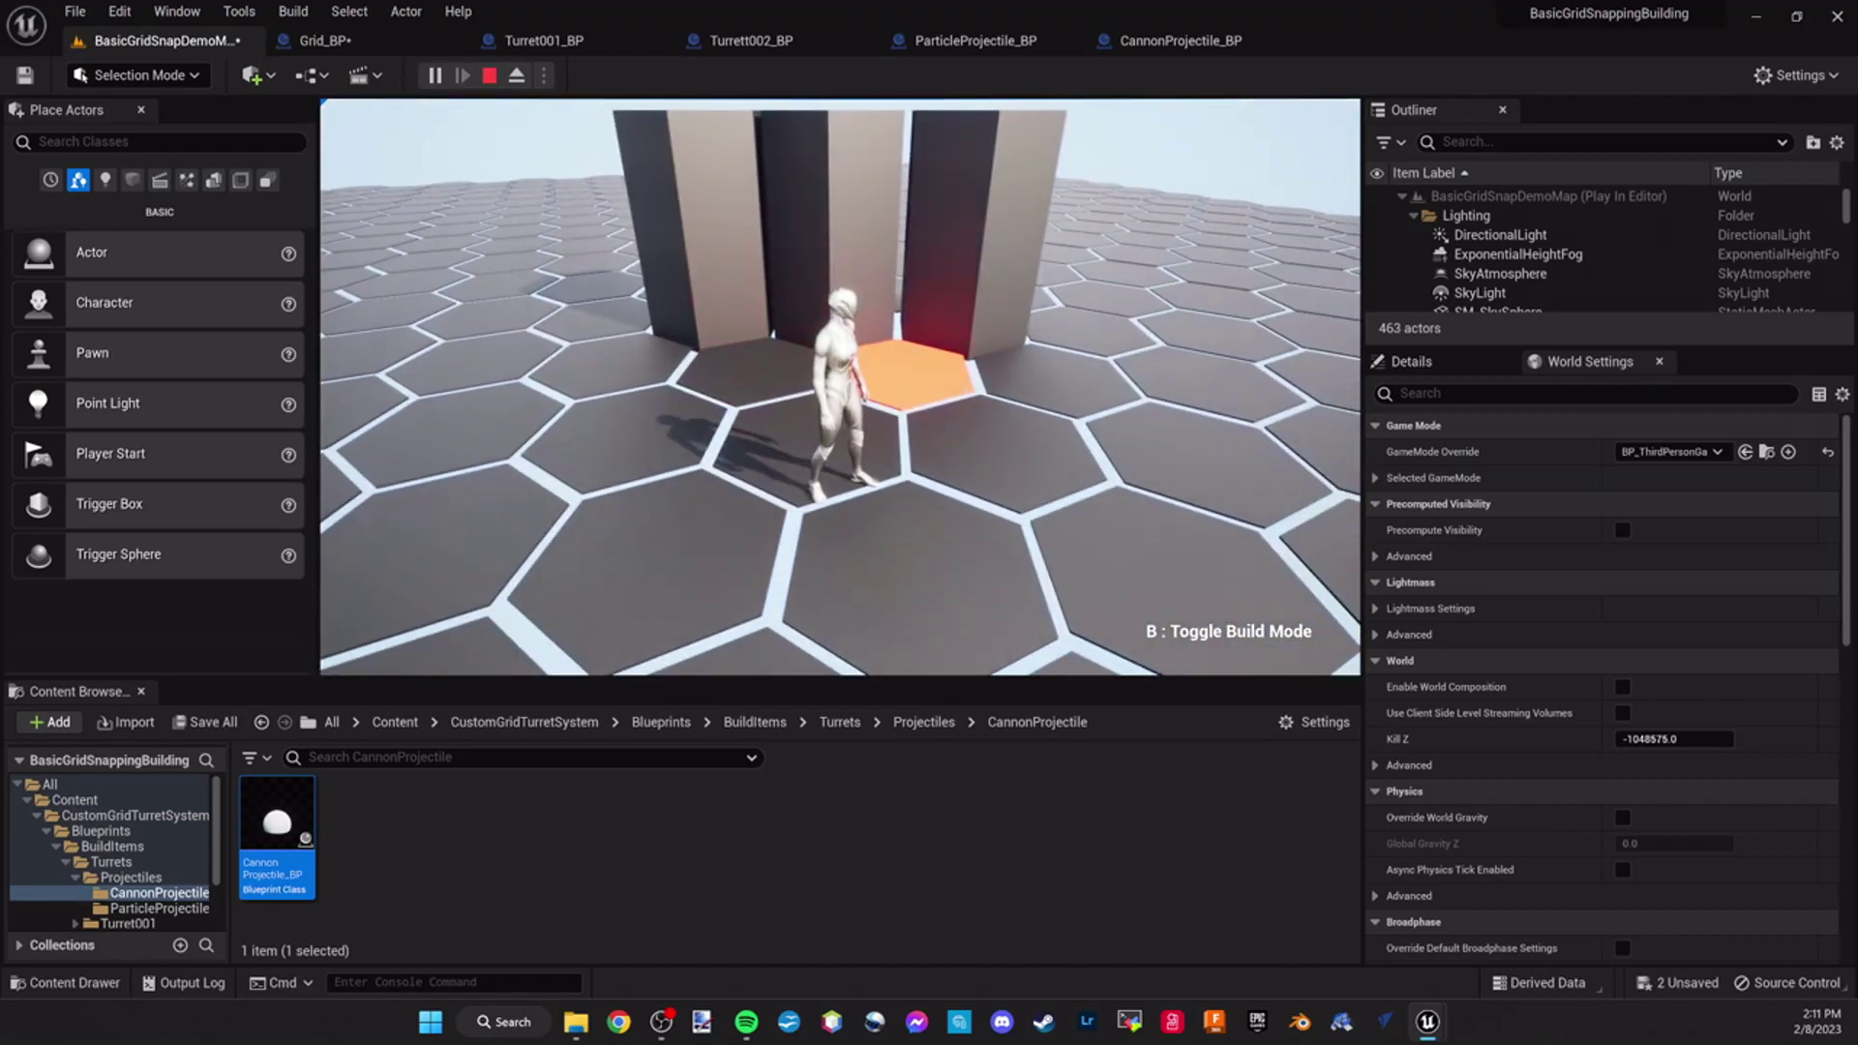
key("d")
key("d")
left_click(840, 388)
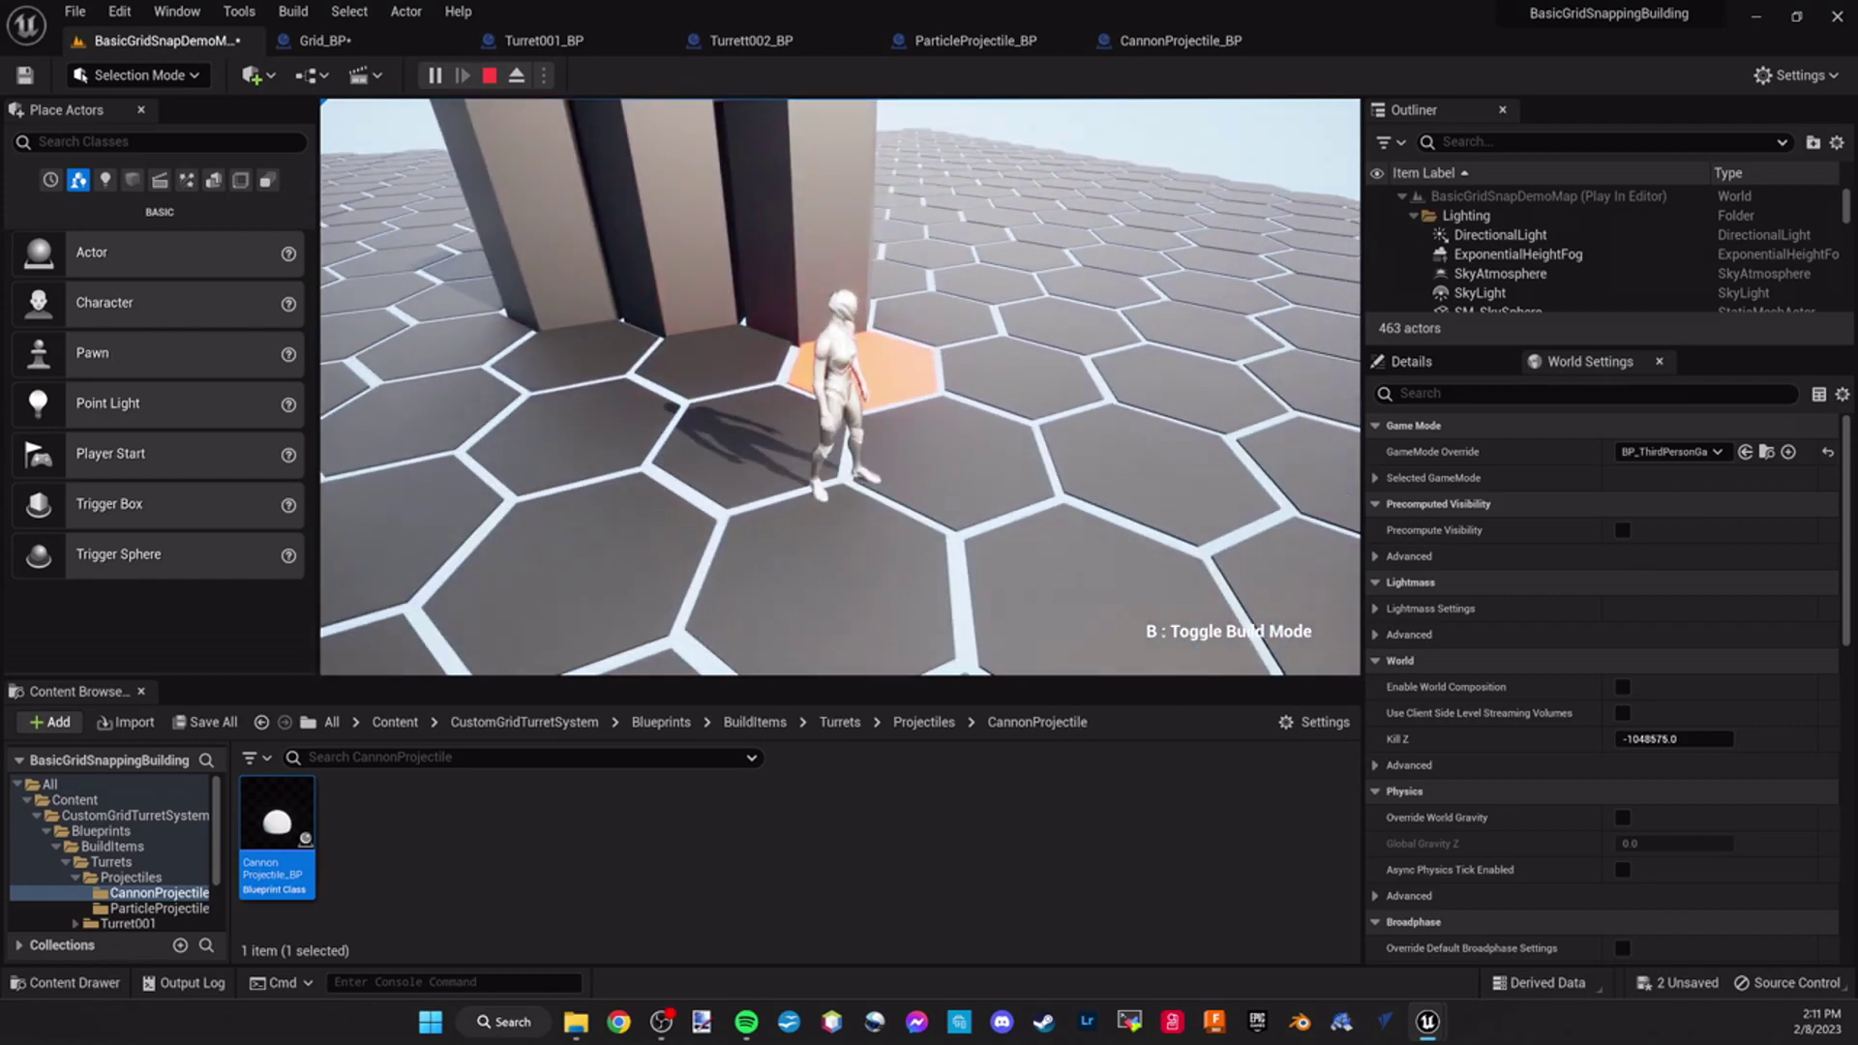
left_click(840, 388)
key("d")
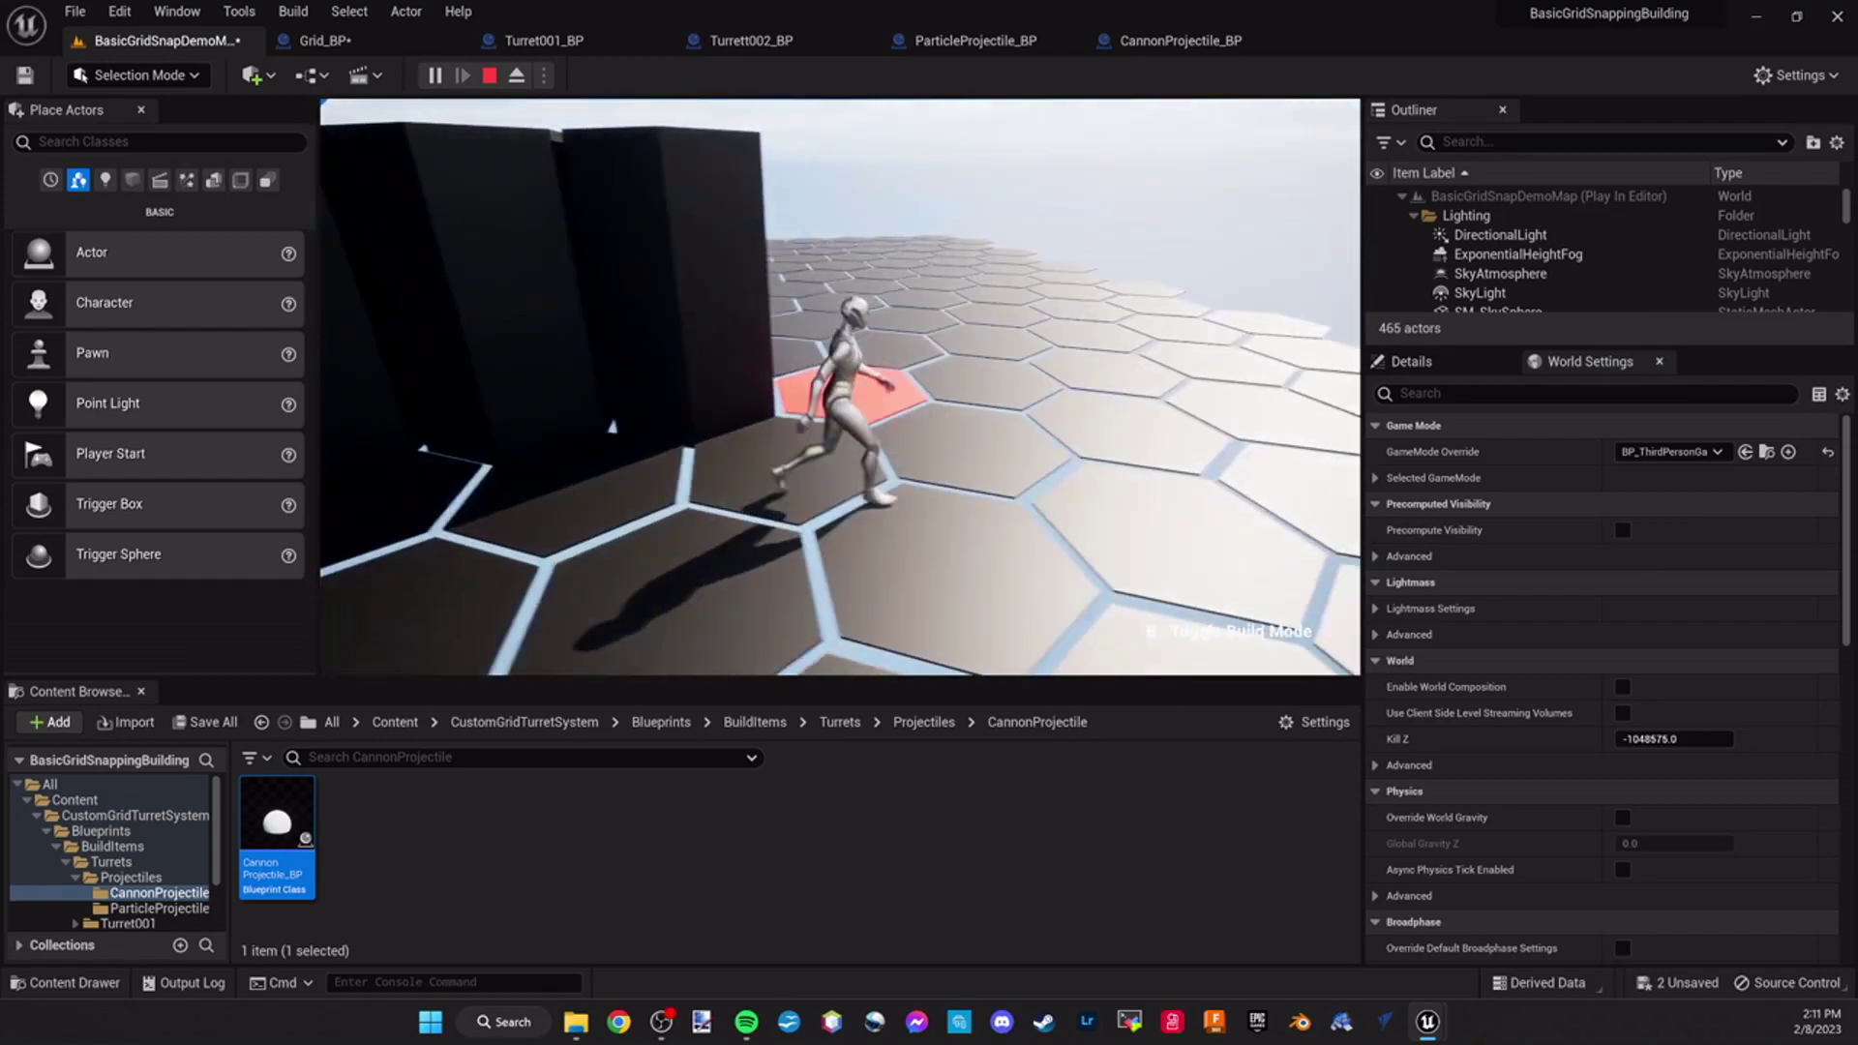
left_click(840, 387)
Move the character to the opposite end of the curved wall and place two more wall pillars there
key("a")
key("a")
key("w")
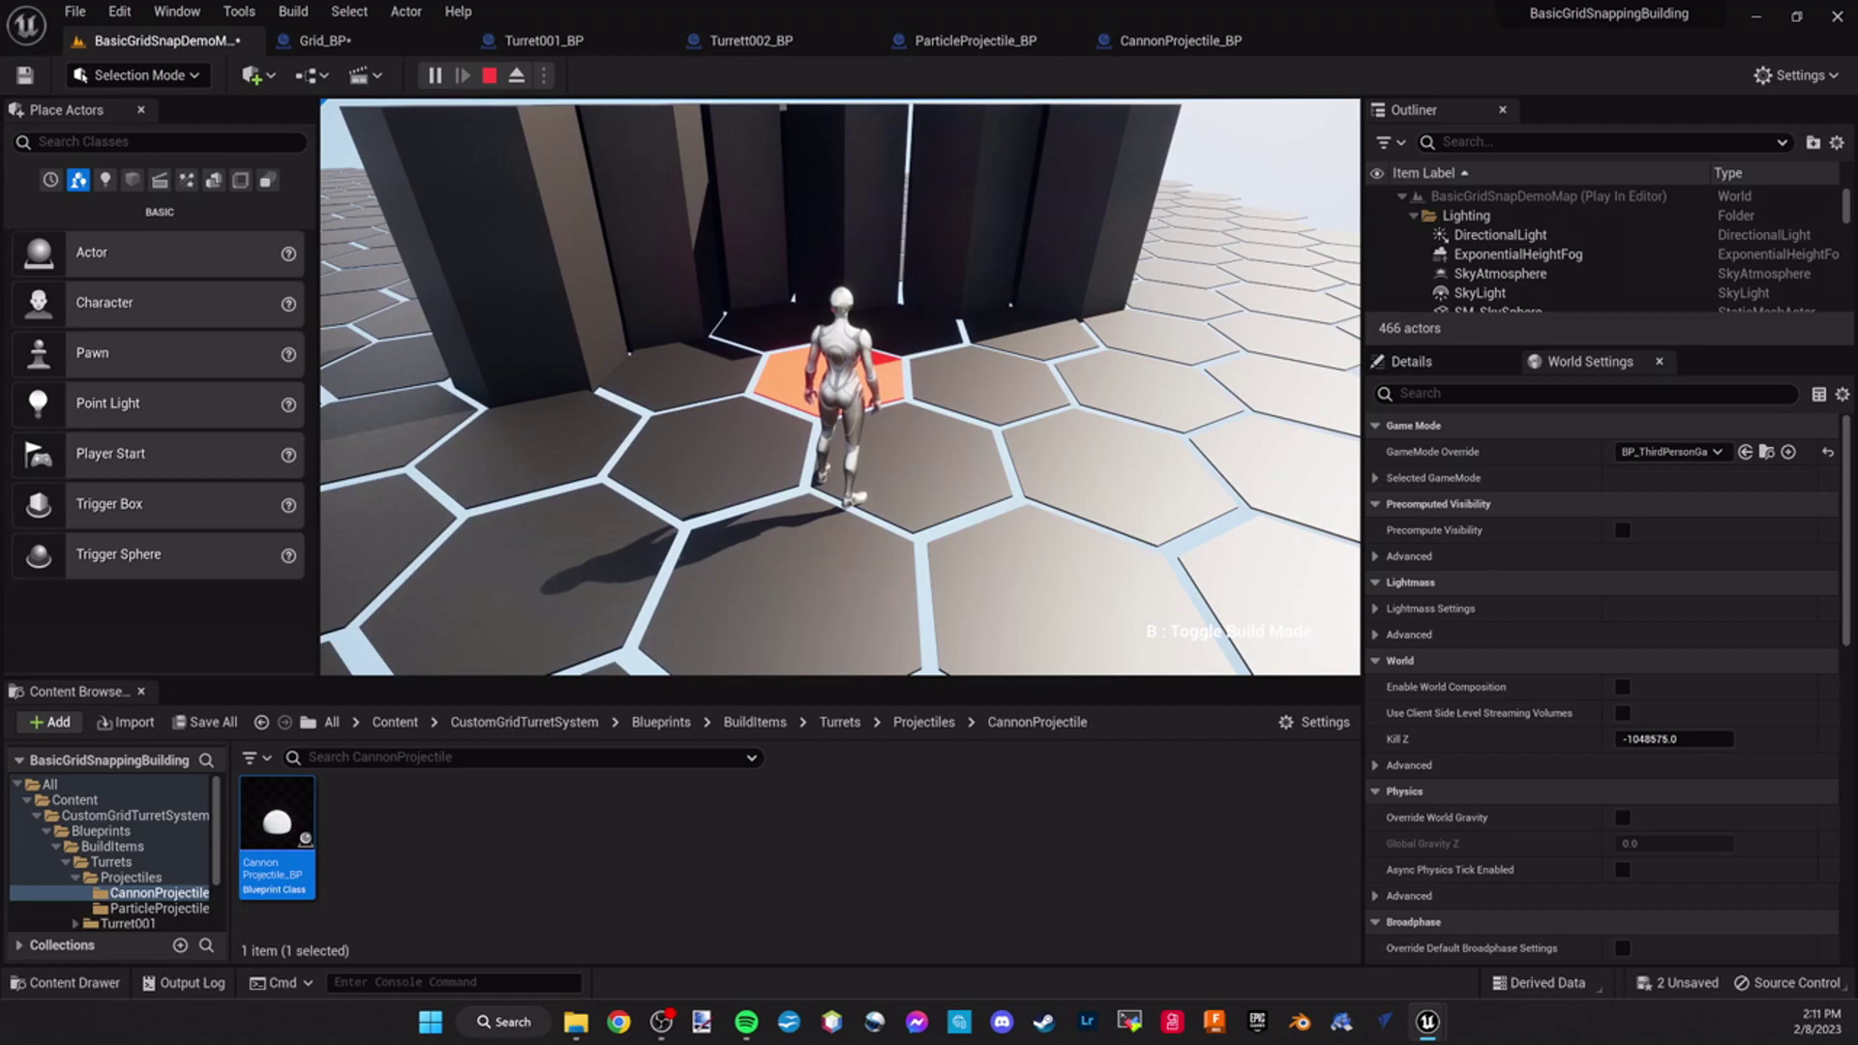
key("a")
left_click(840, 387)
left_click(840, 387)
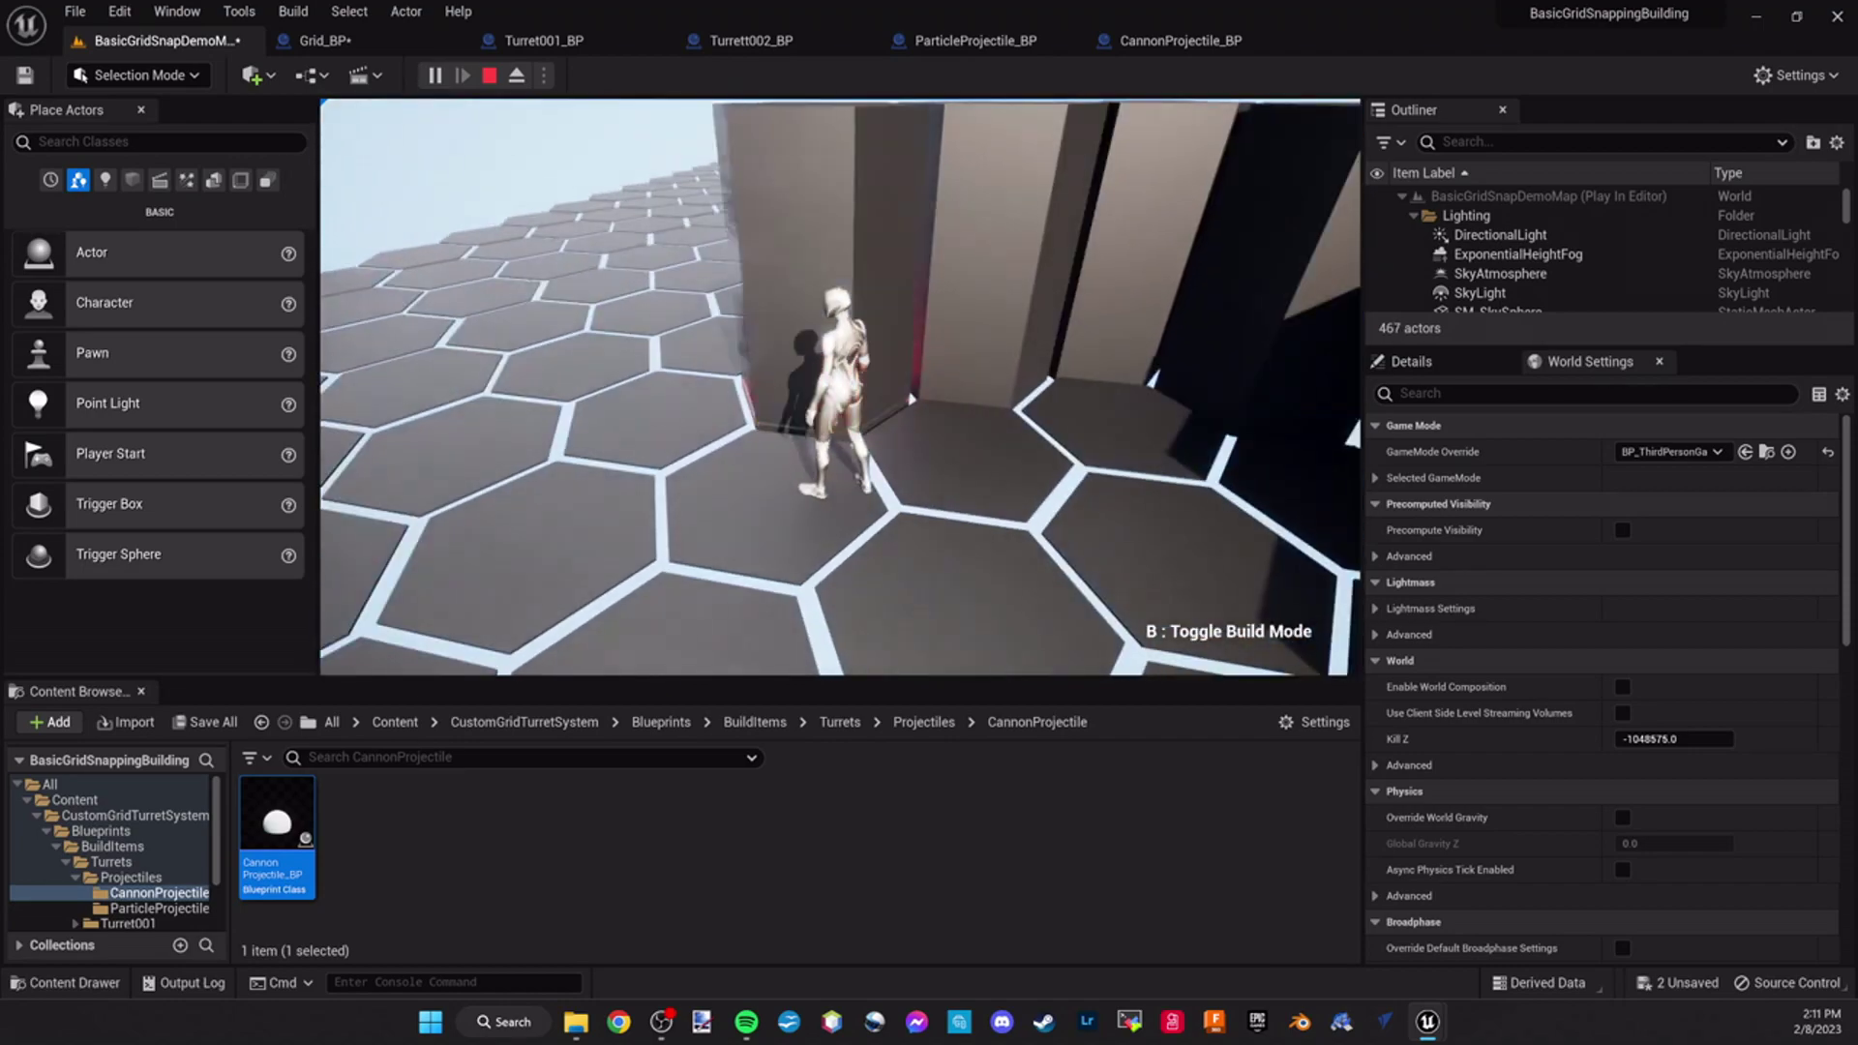
key("s")
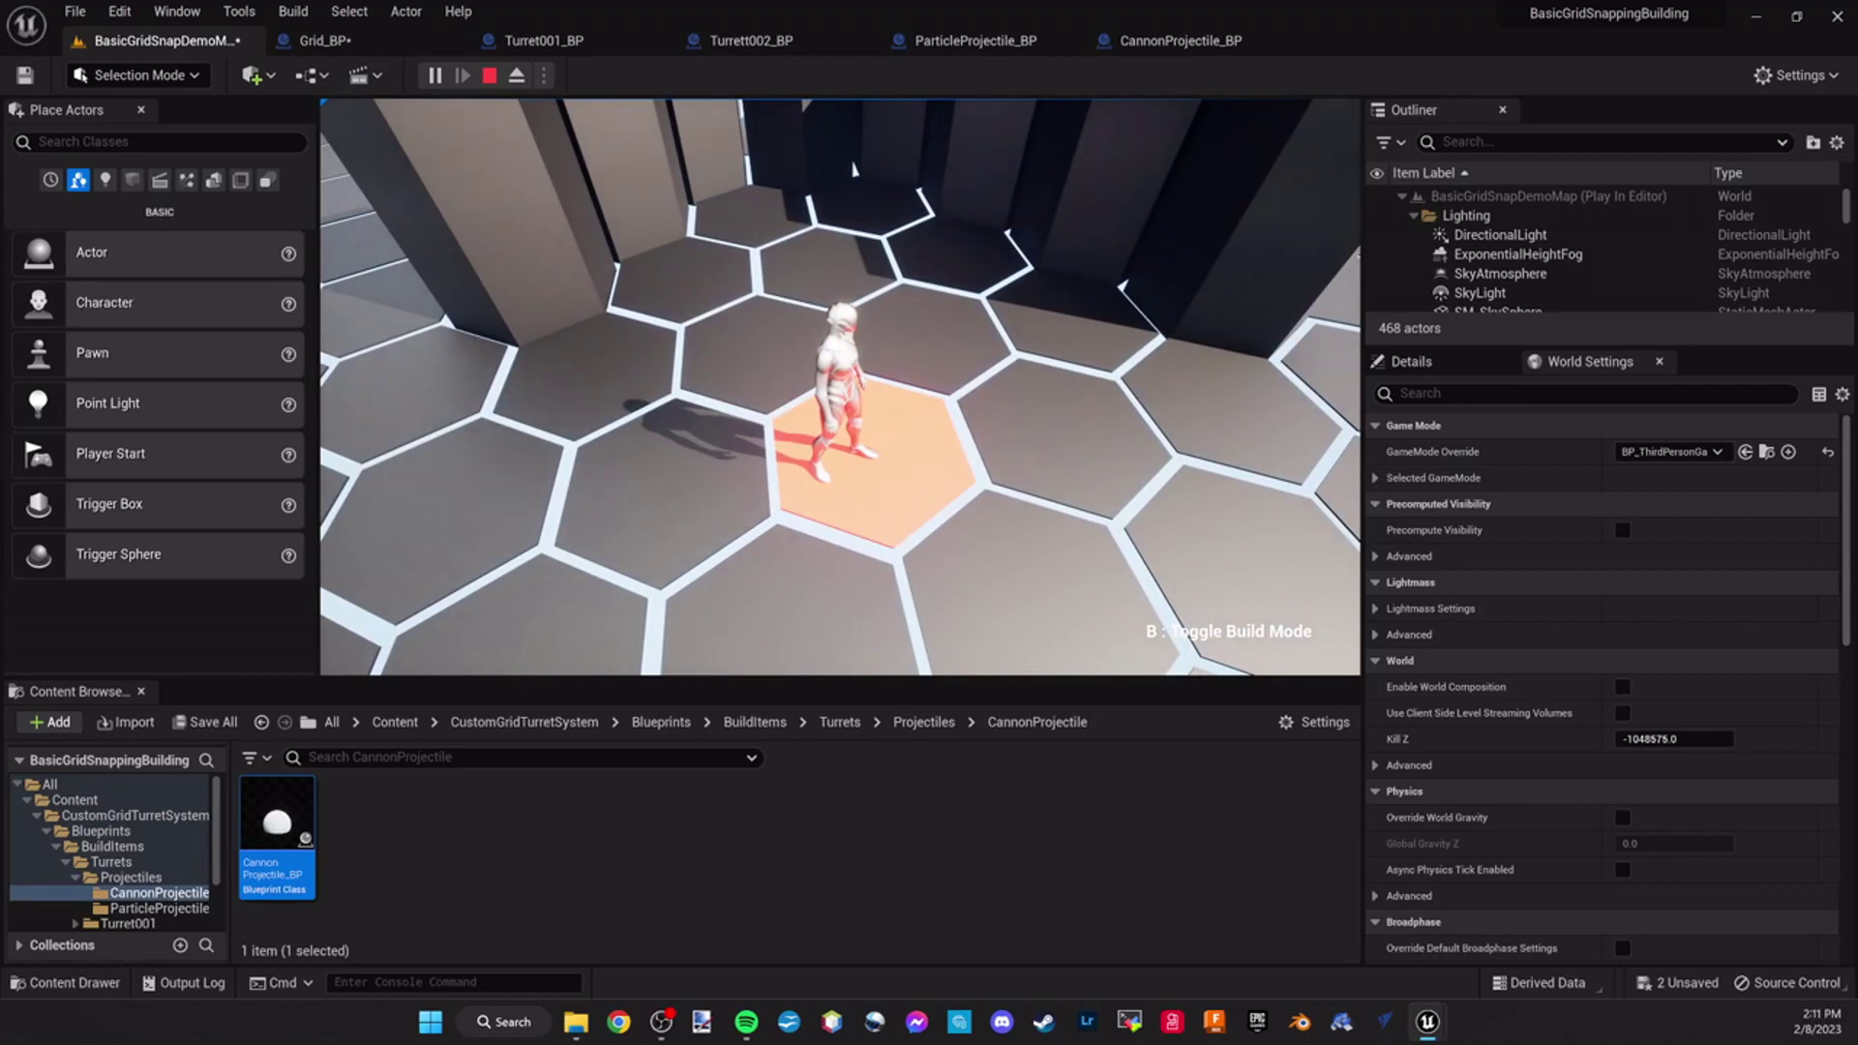
key("d")
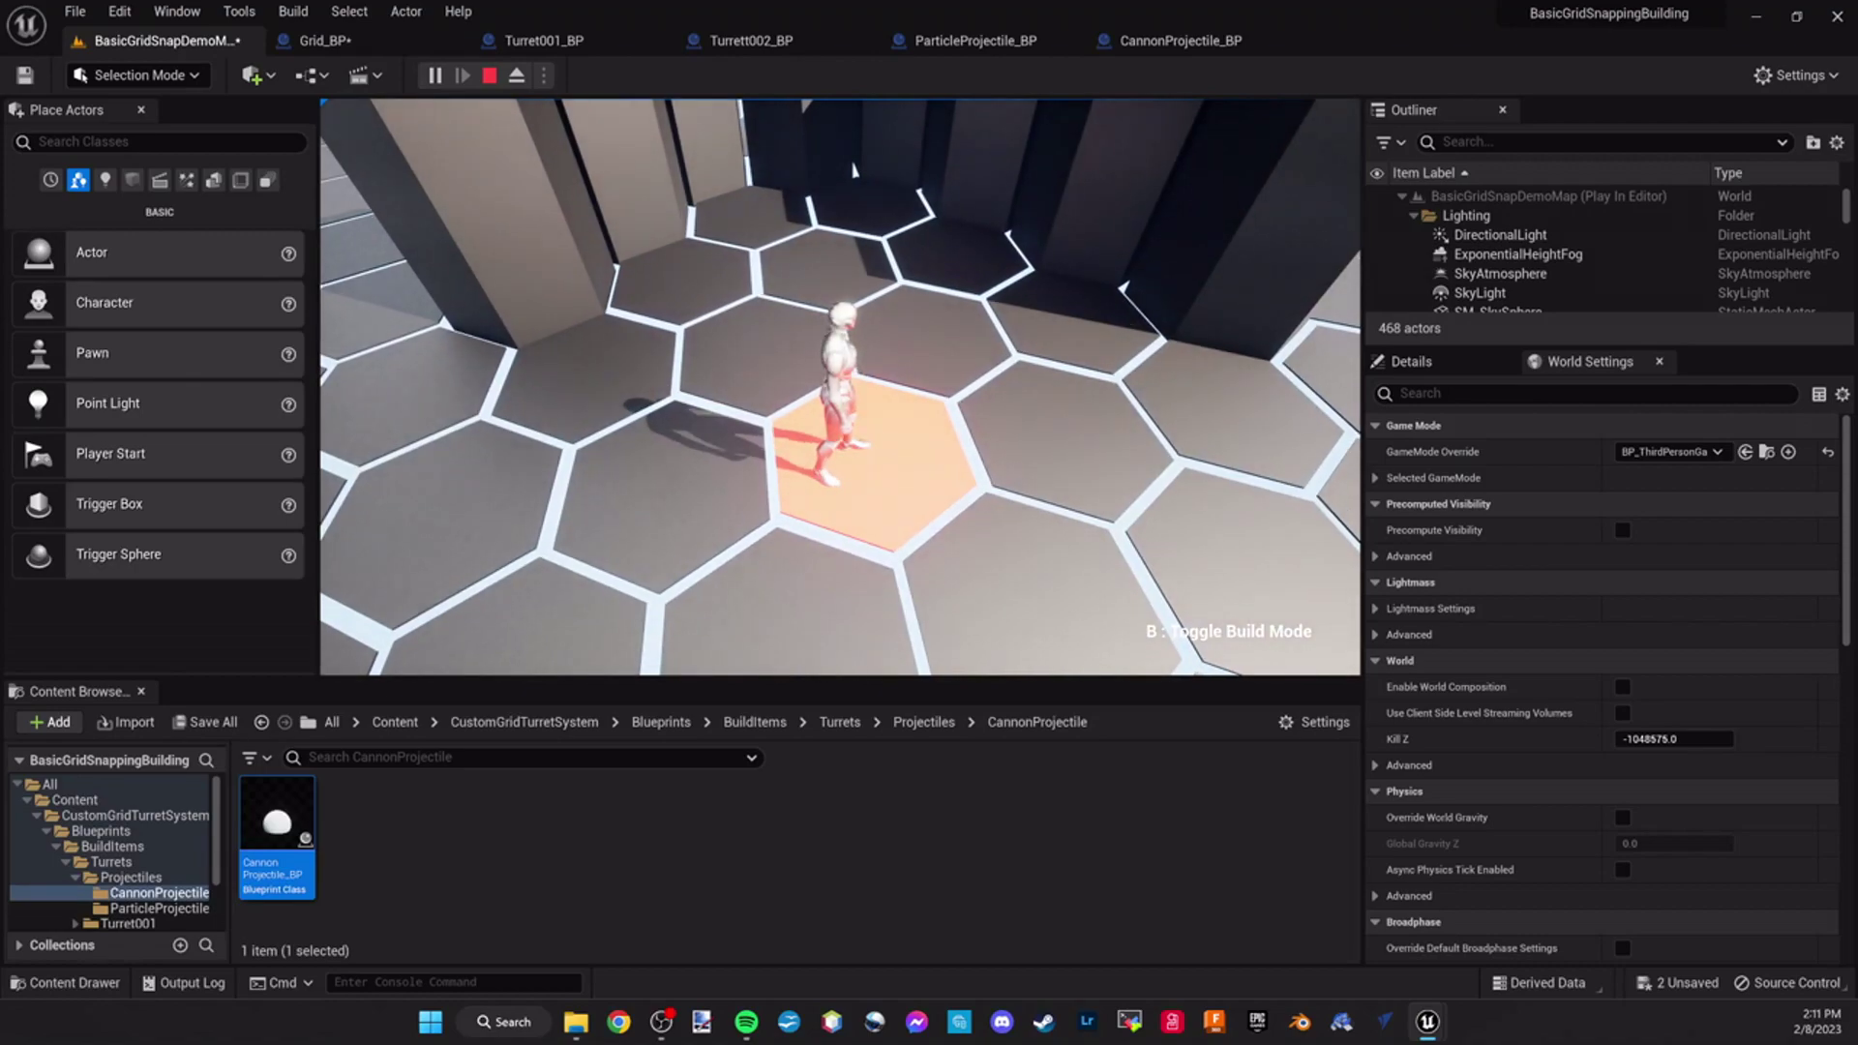
Leave wall placement, choose Turrett001 from the build menu and place the turret on a tile near the walls
key("b")
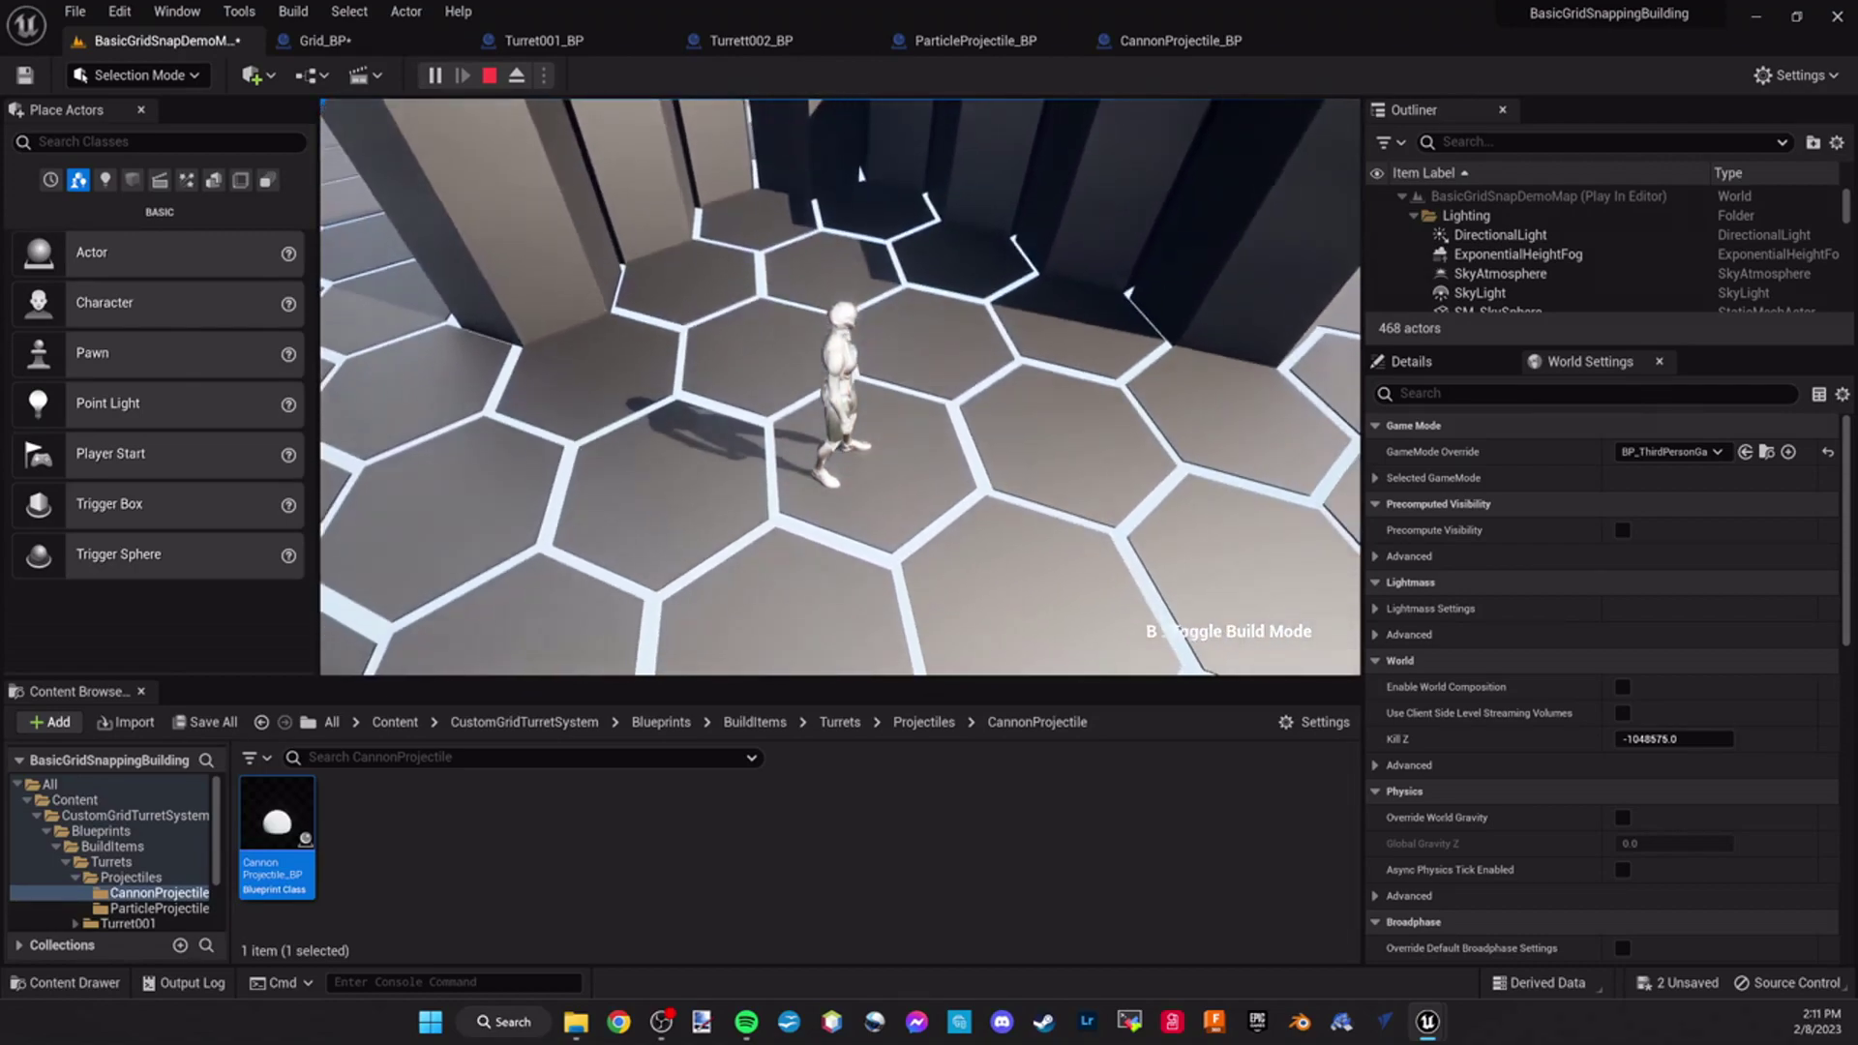
key("w")
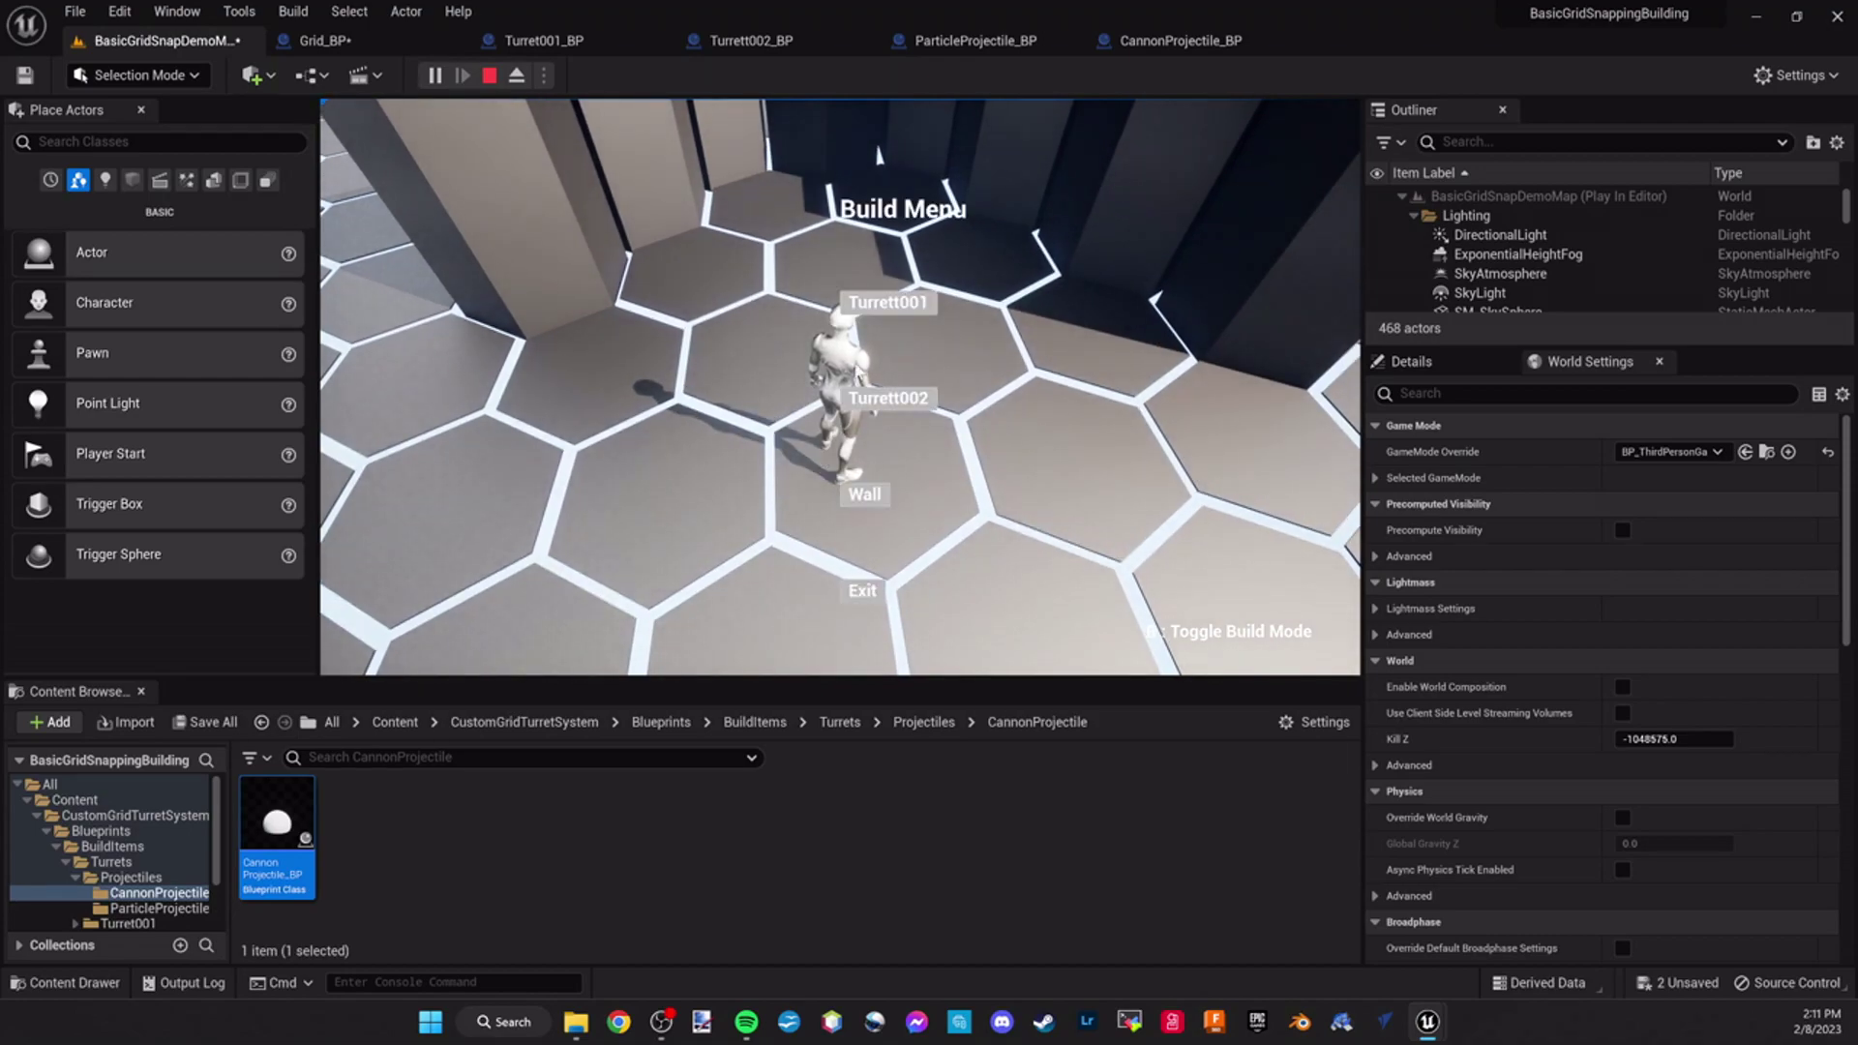
left_click(882, 303)
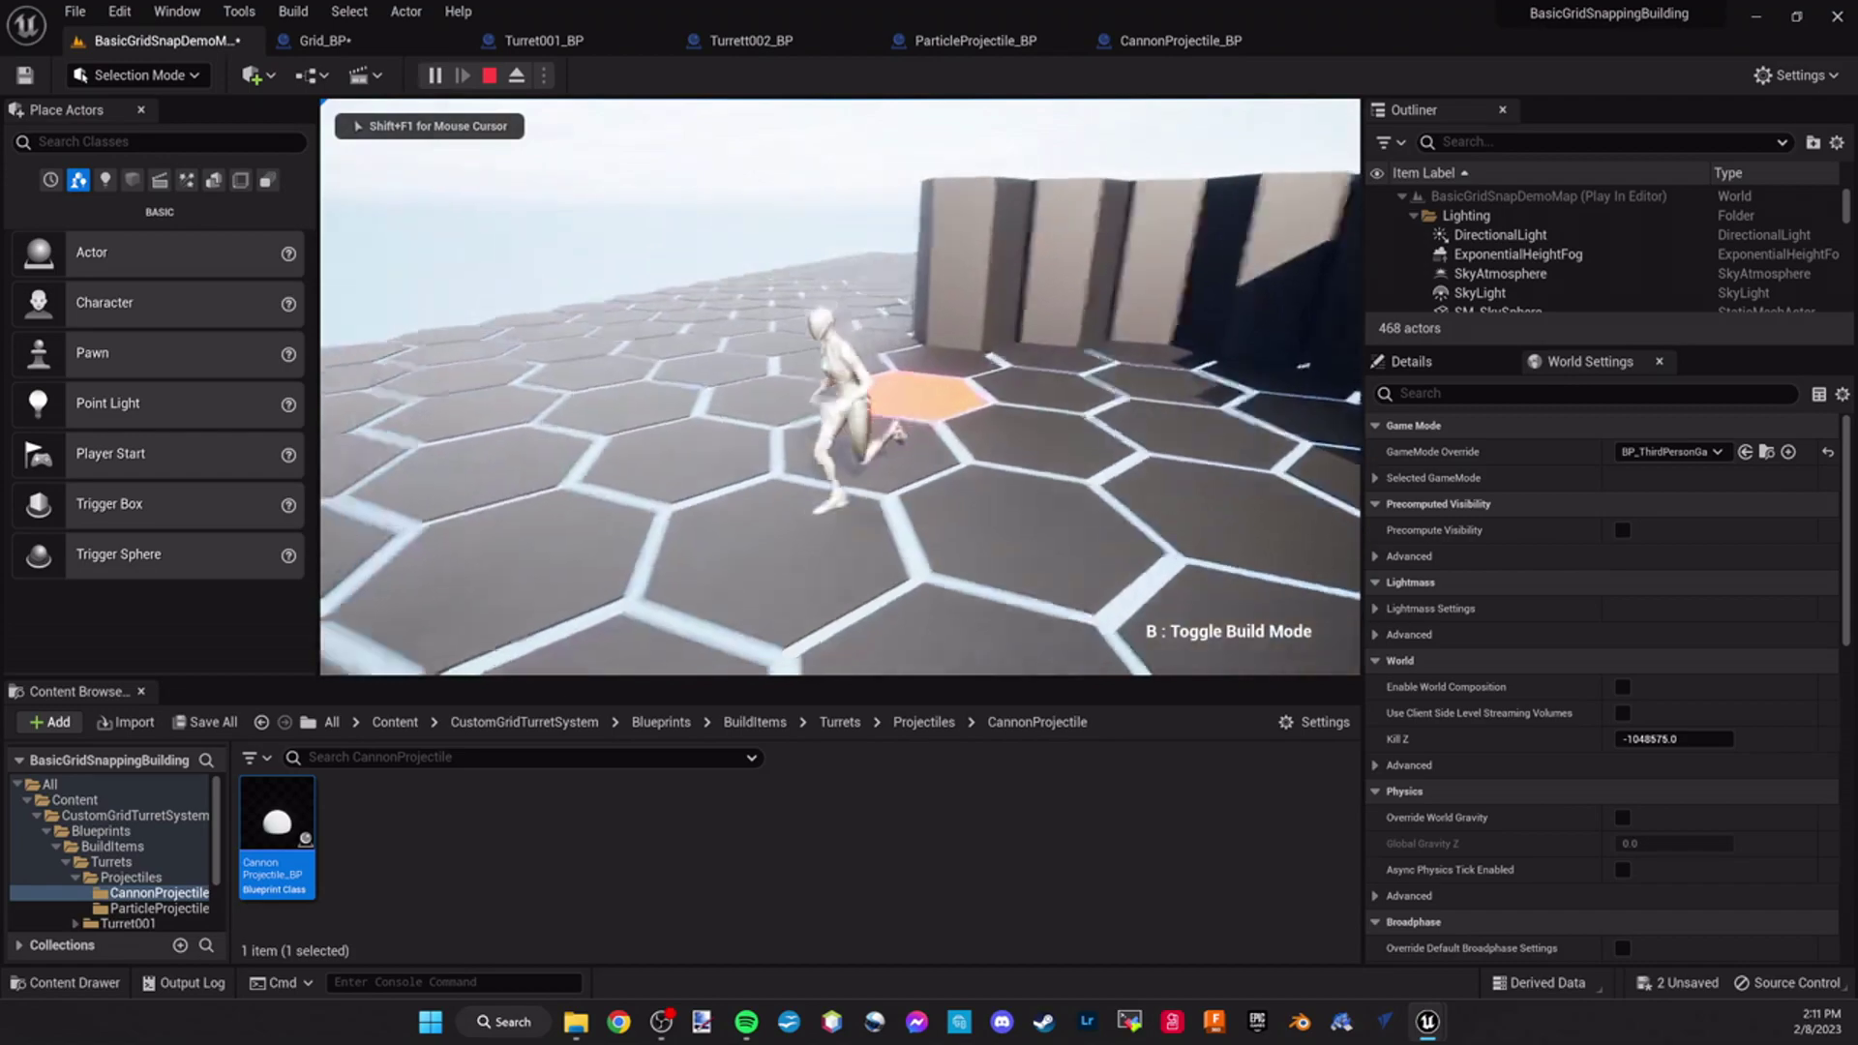
left_click(840, 387)
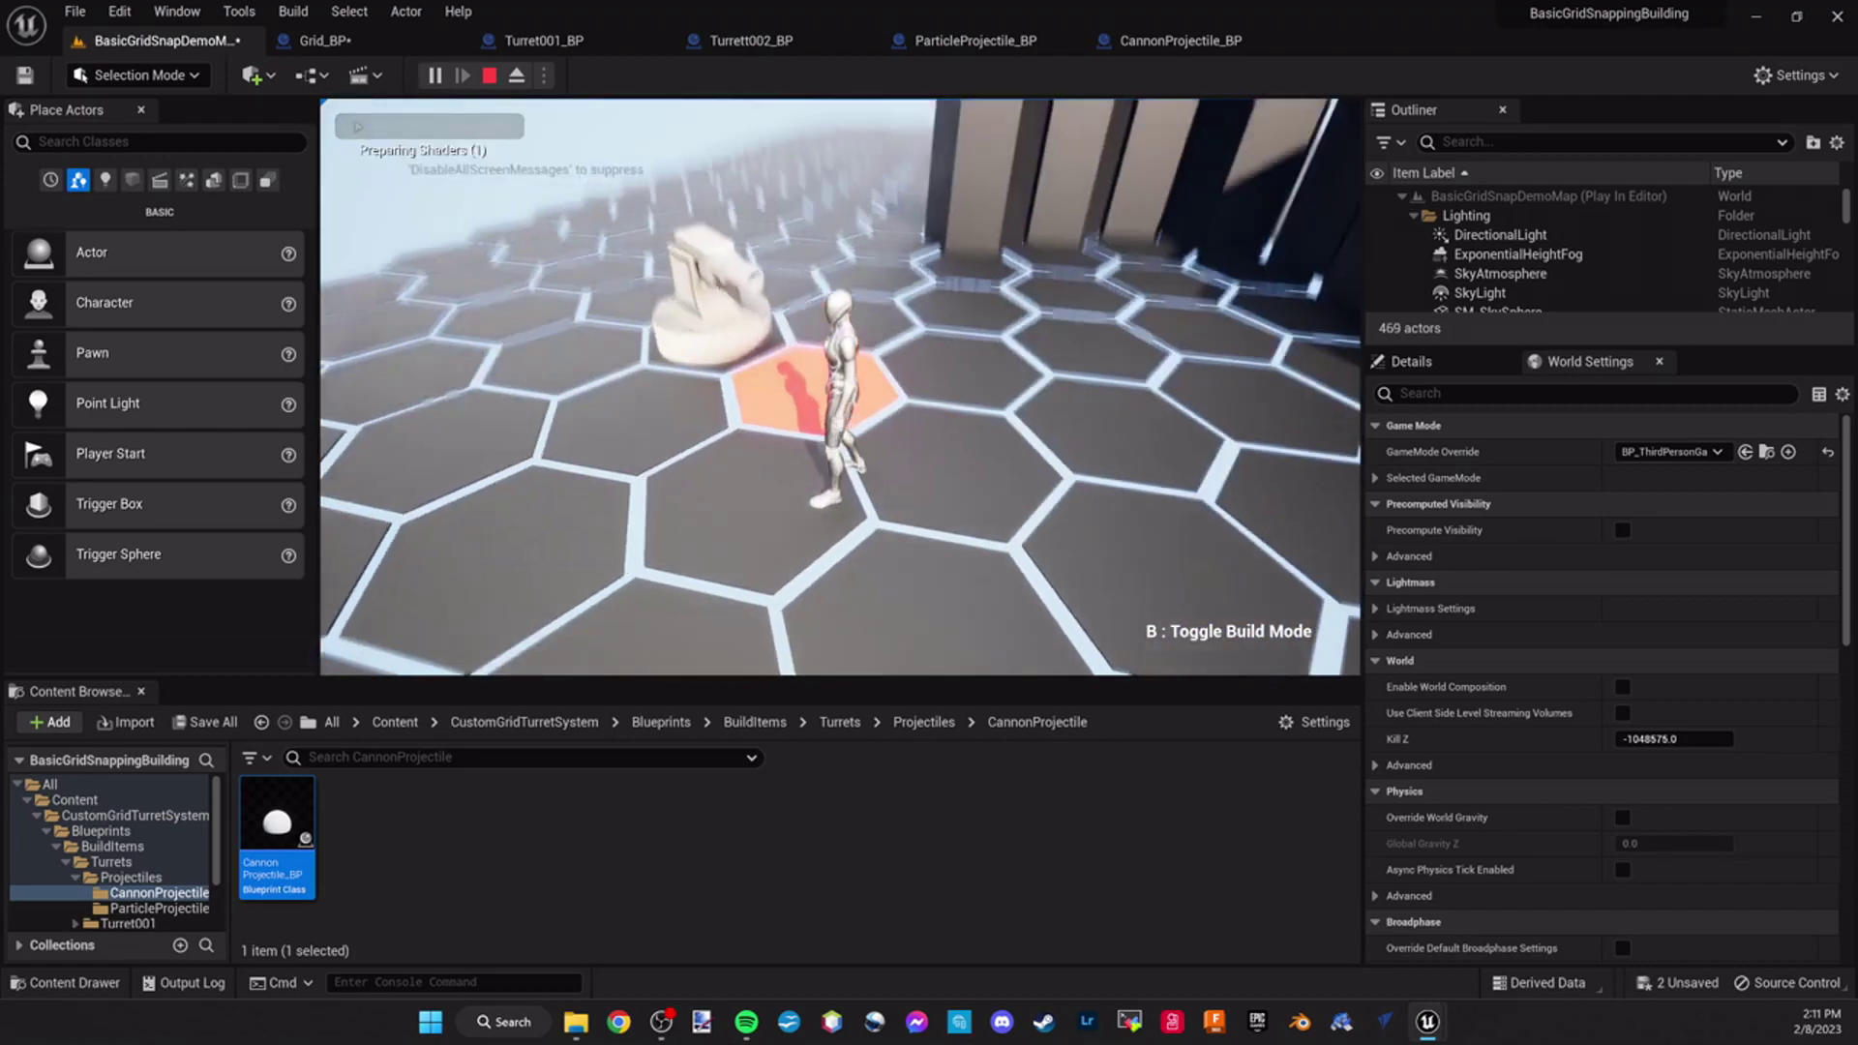
Move the character around the placed turret to observe how it tracks and fires cannon projectiles
key("a")
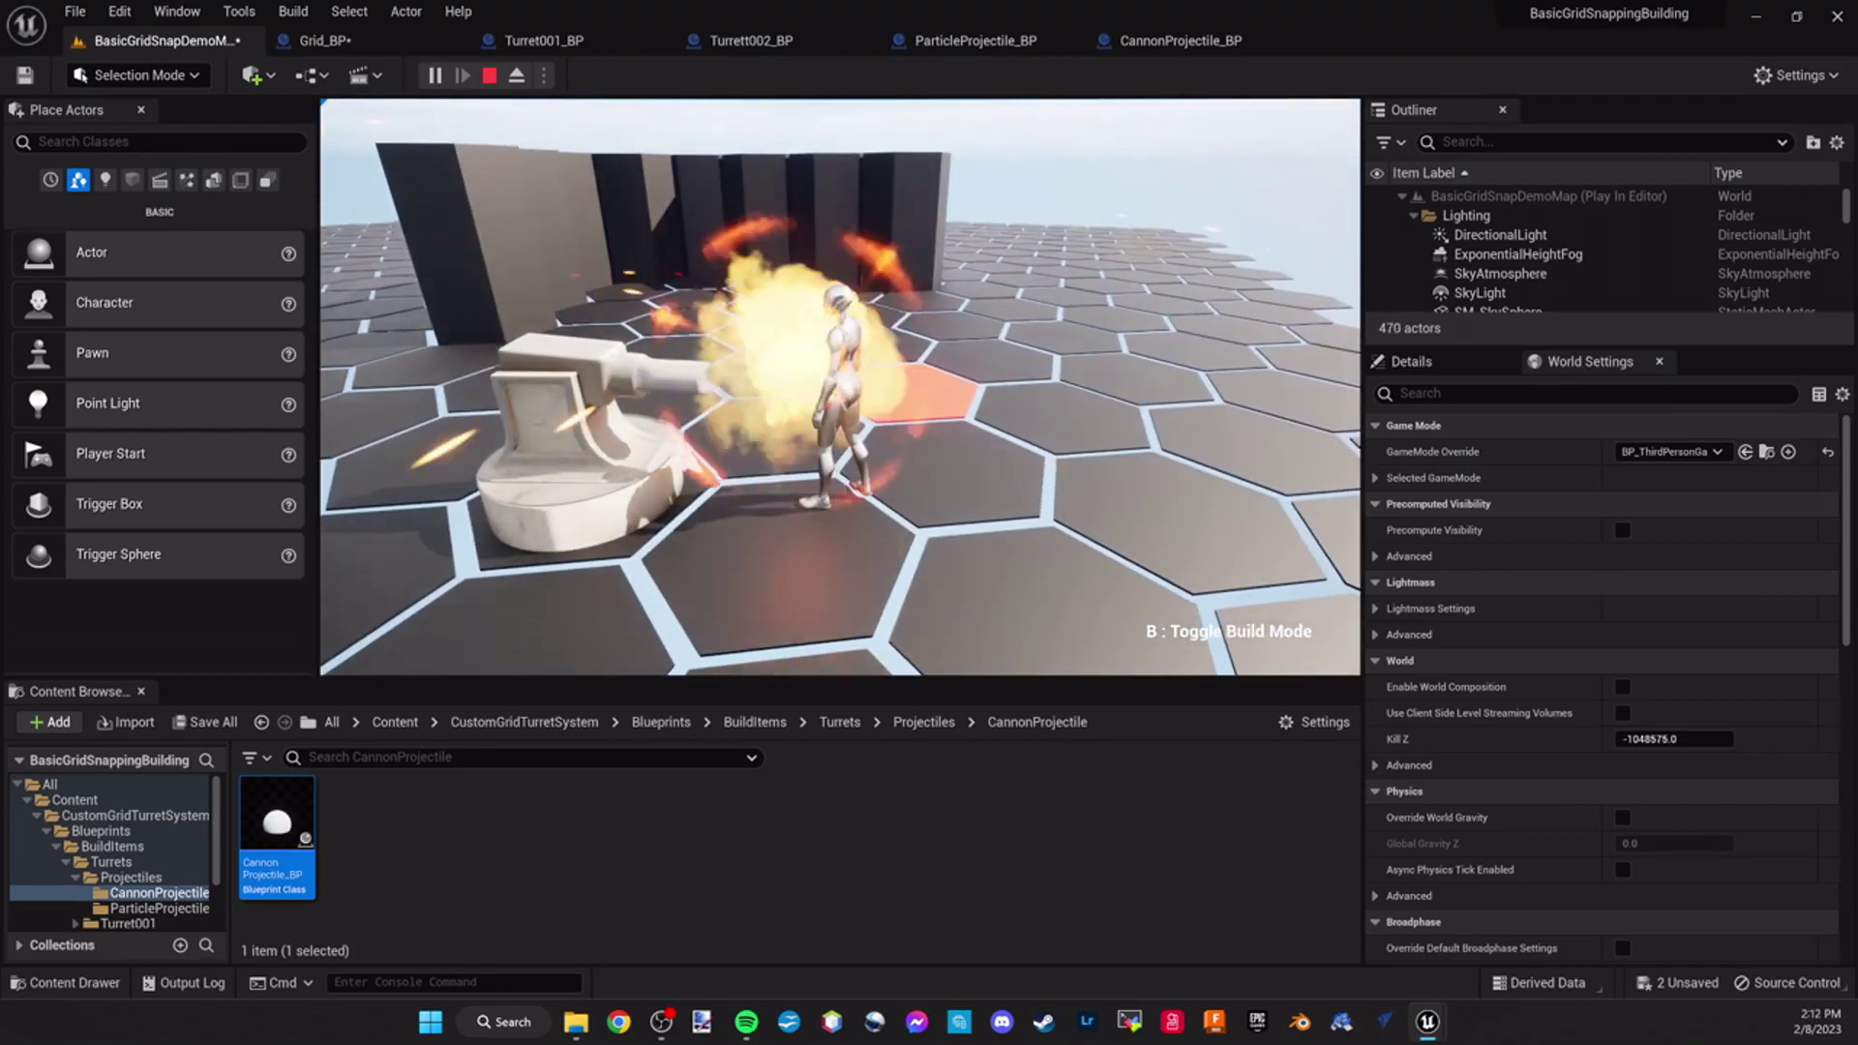
key("s")
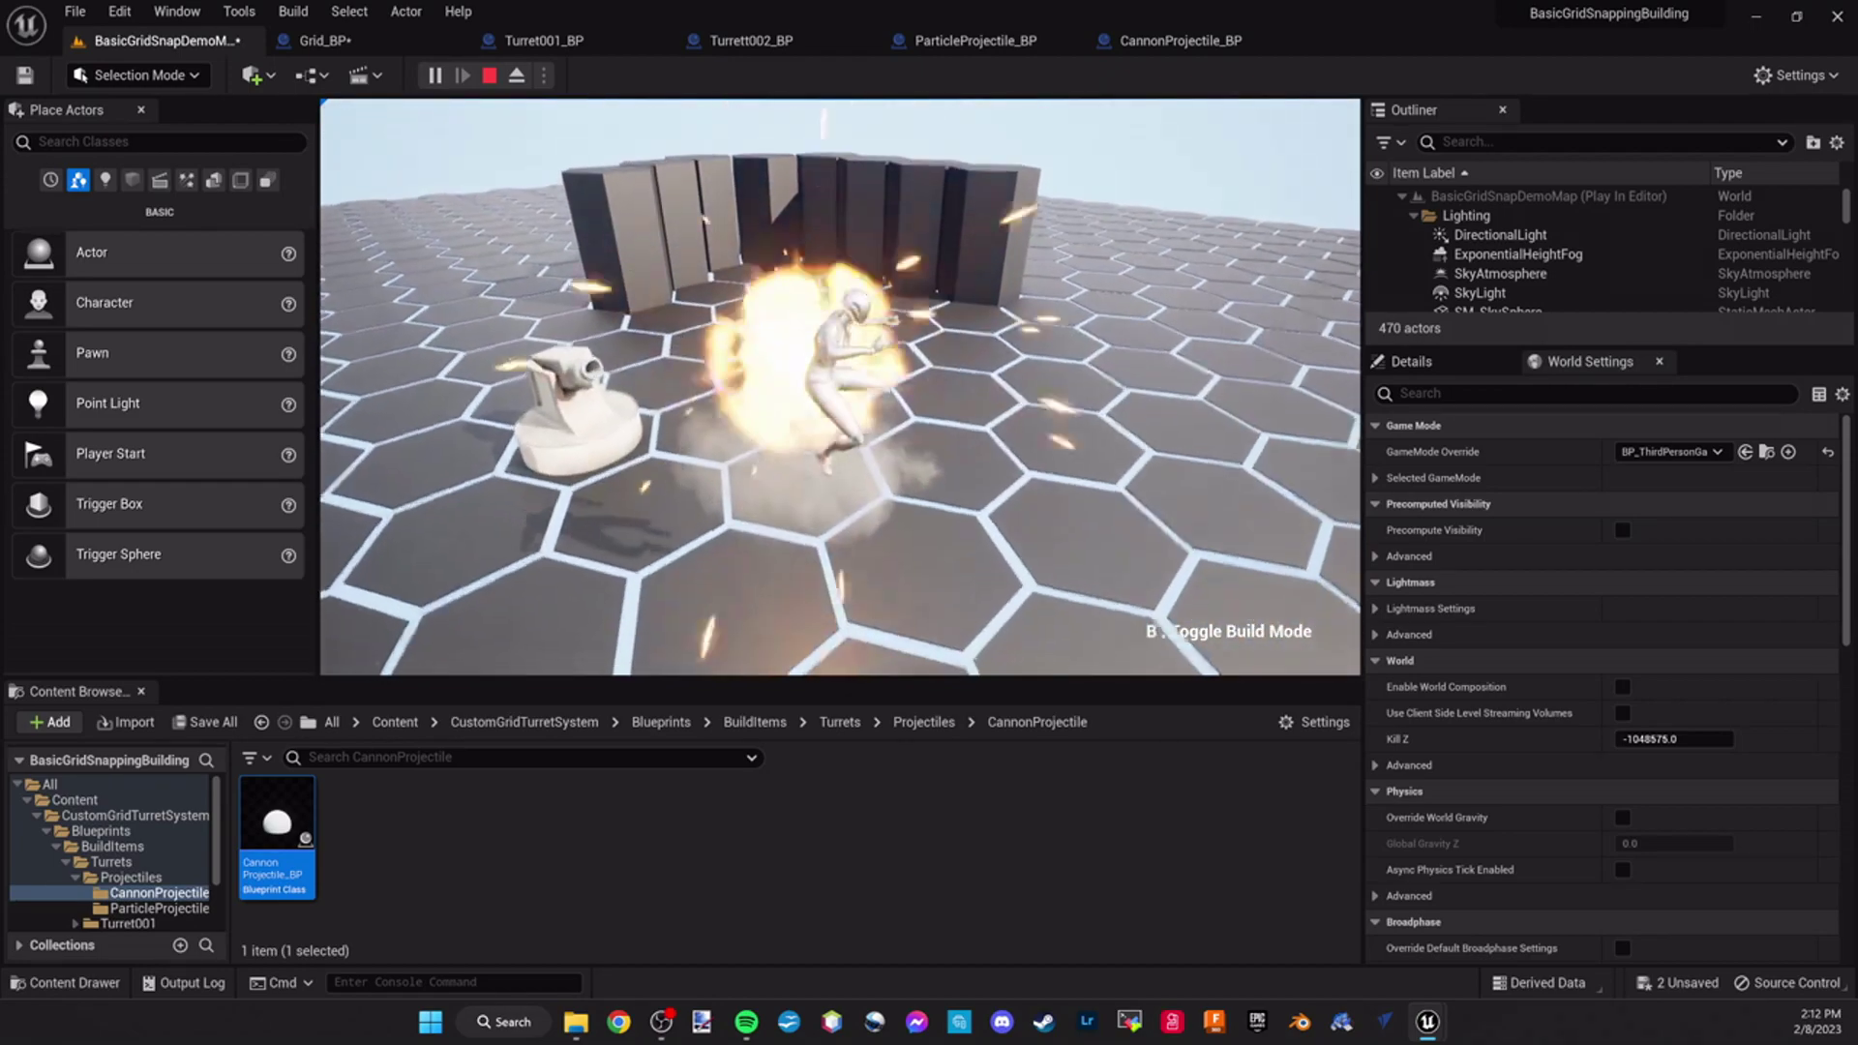
key("s")
key("a")
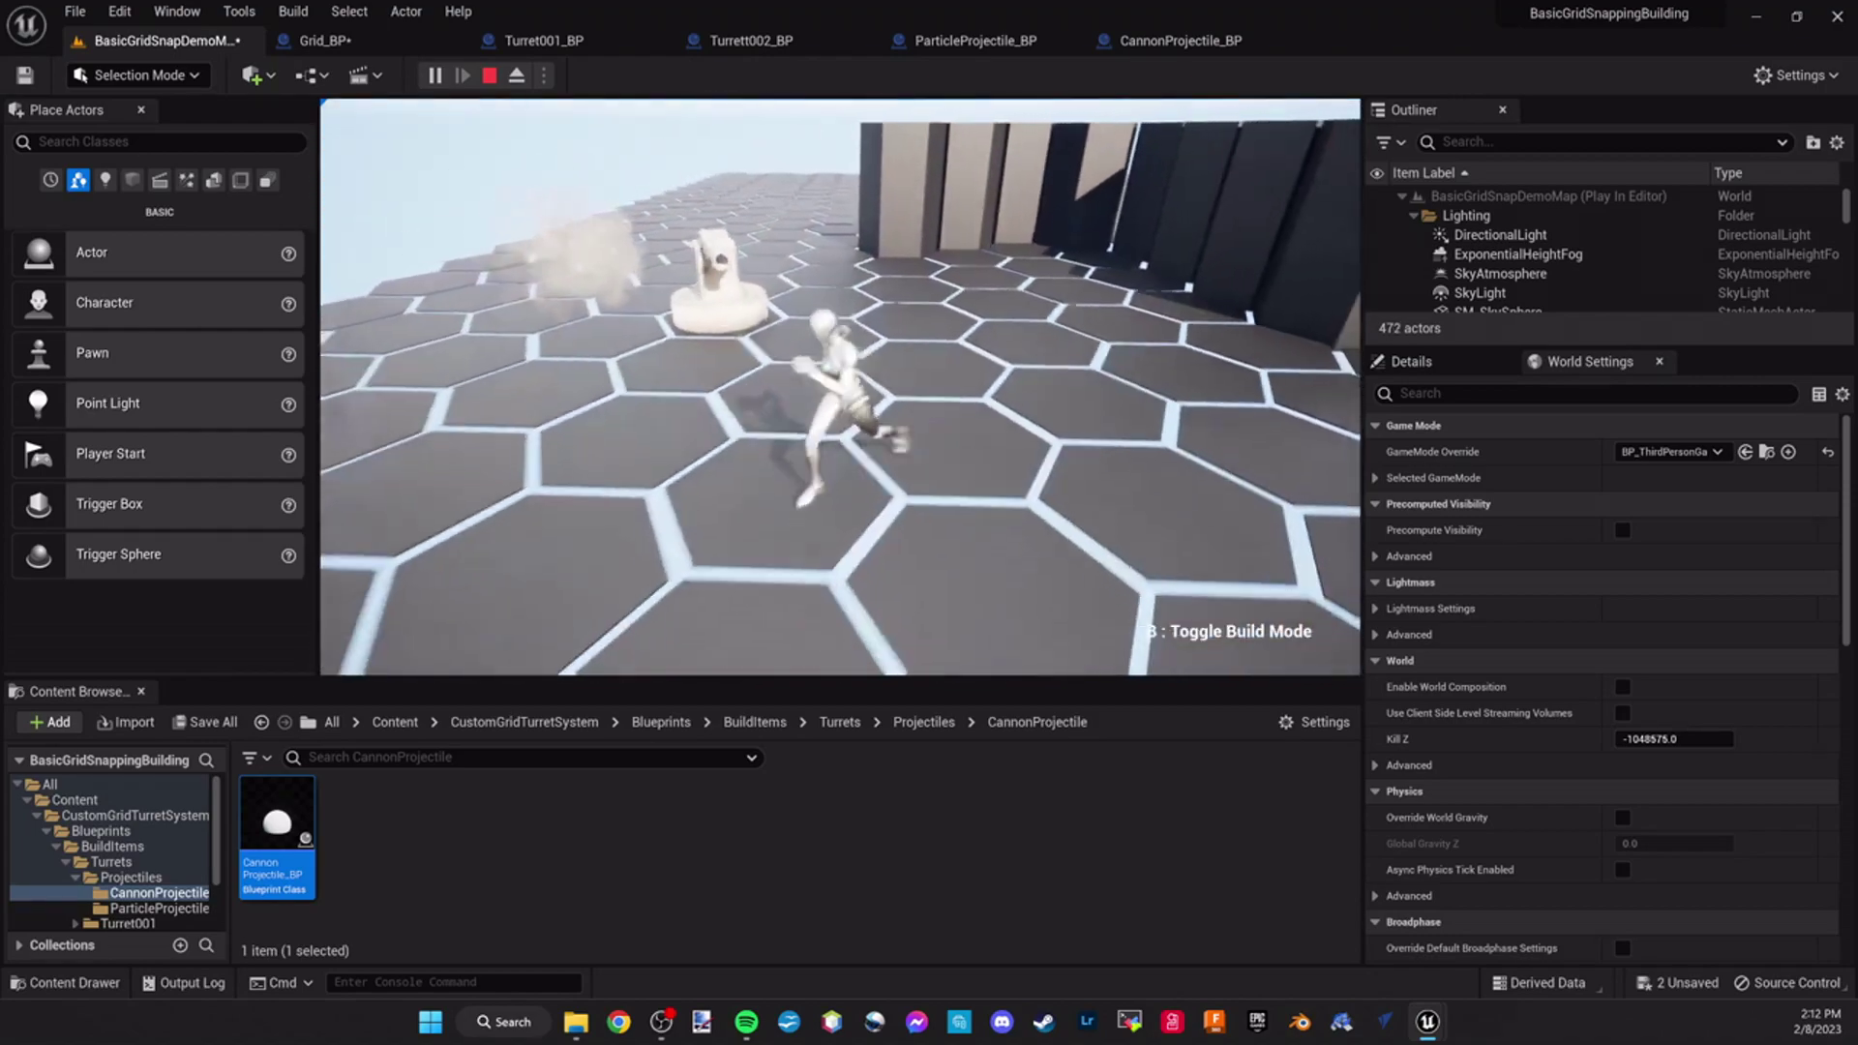
key("w")
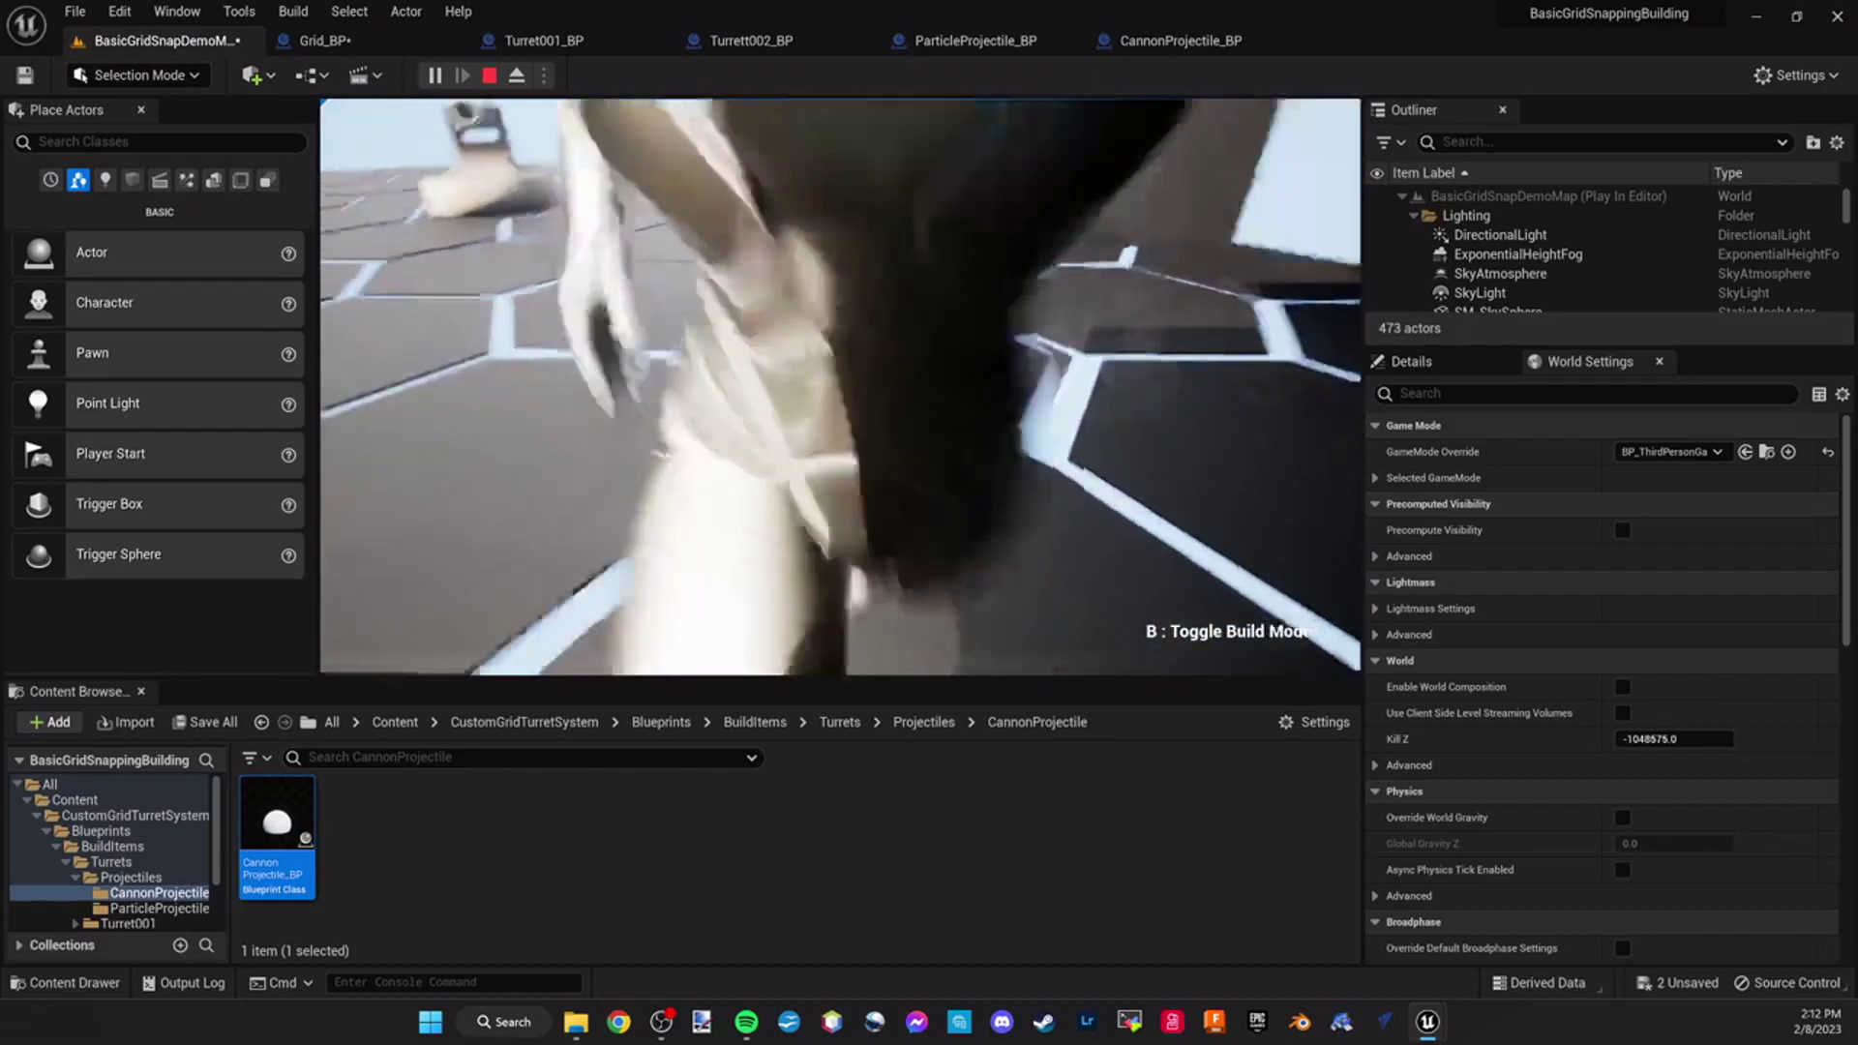
Choose Turrett002 from the build menu and place the turret on a tile near the walls
key("s")
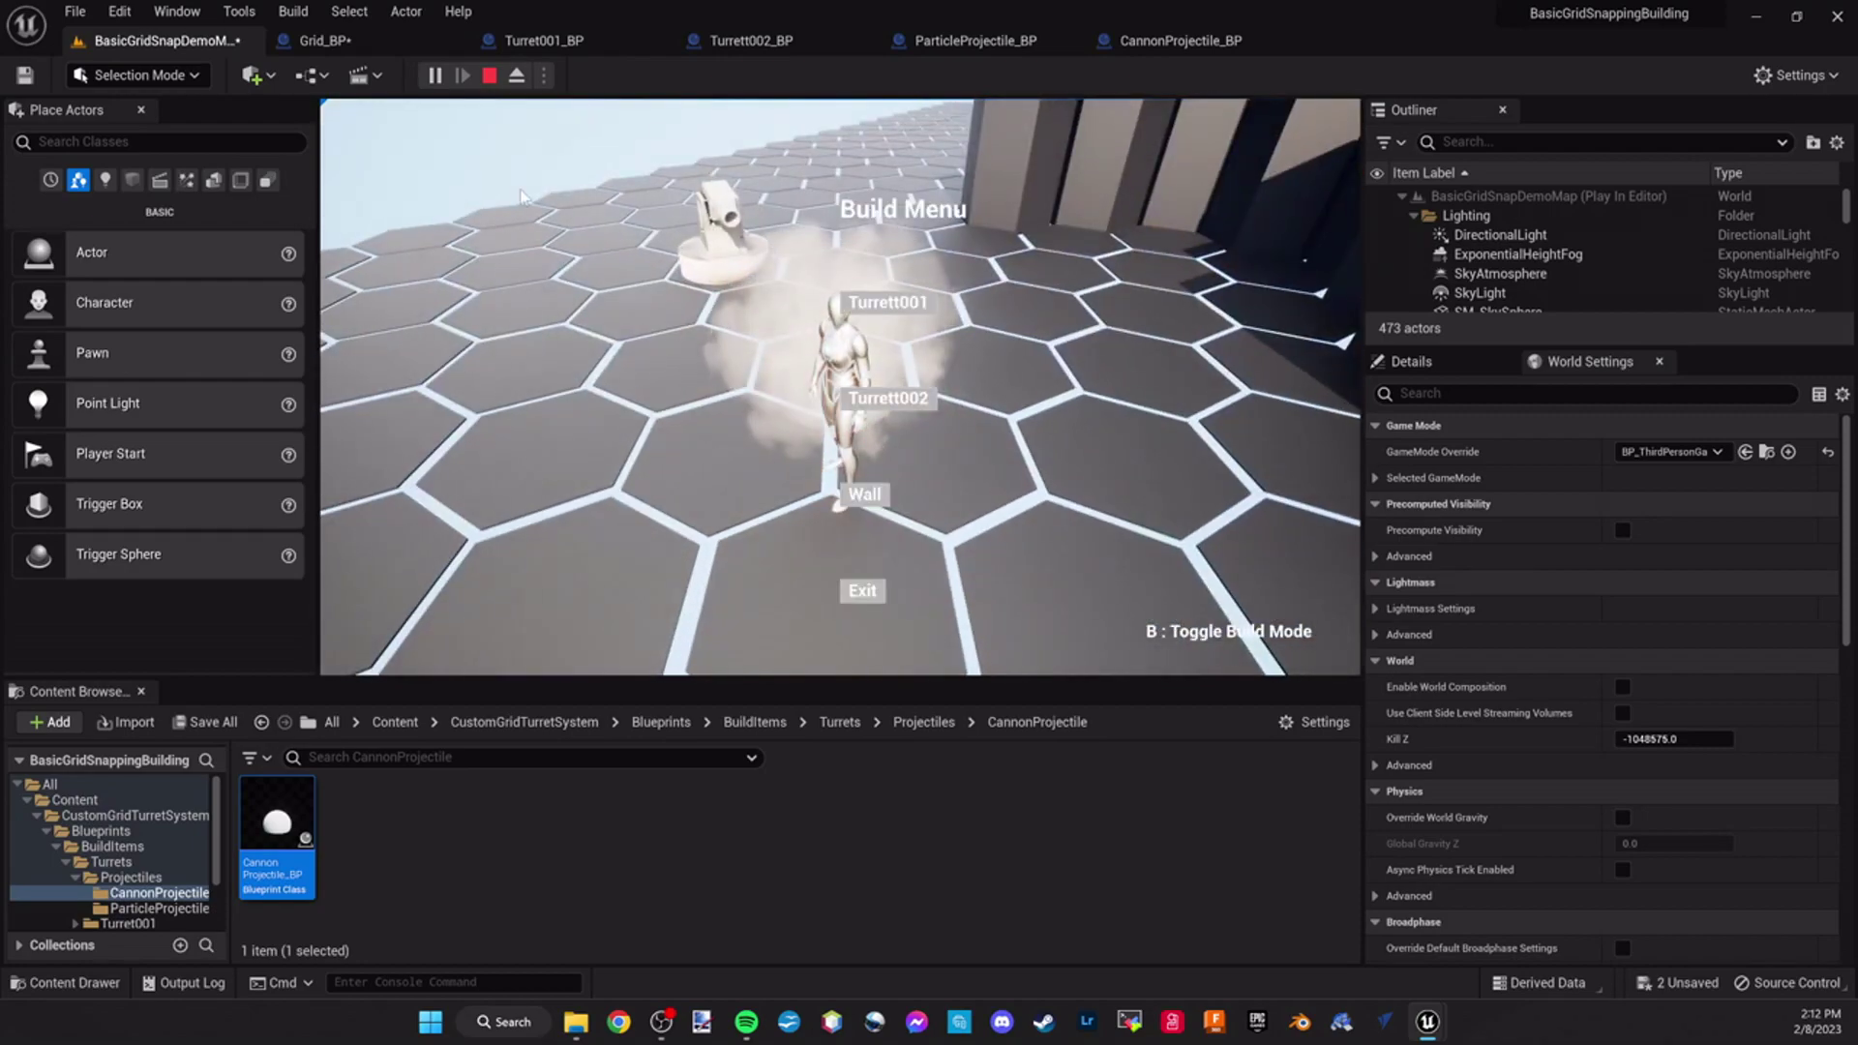
left_click(900, 404)
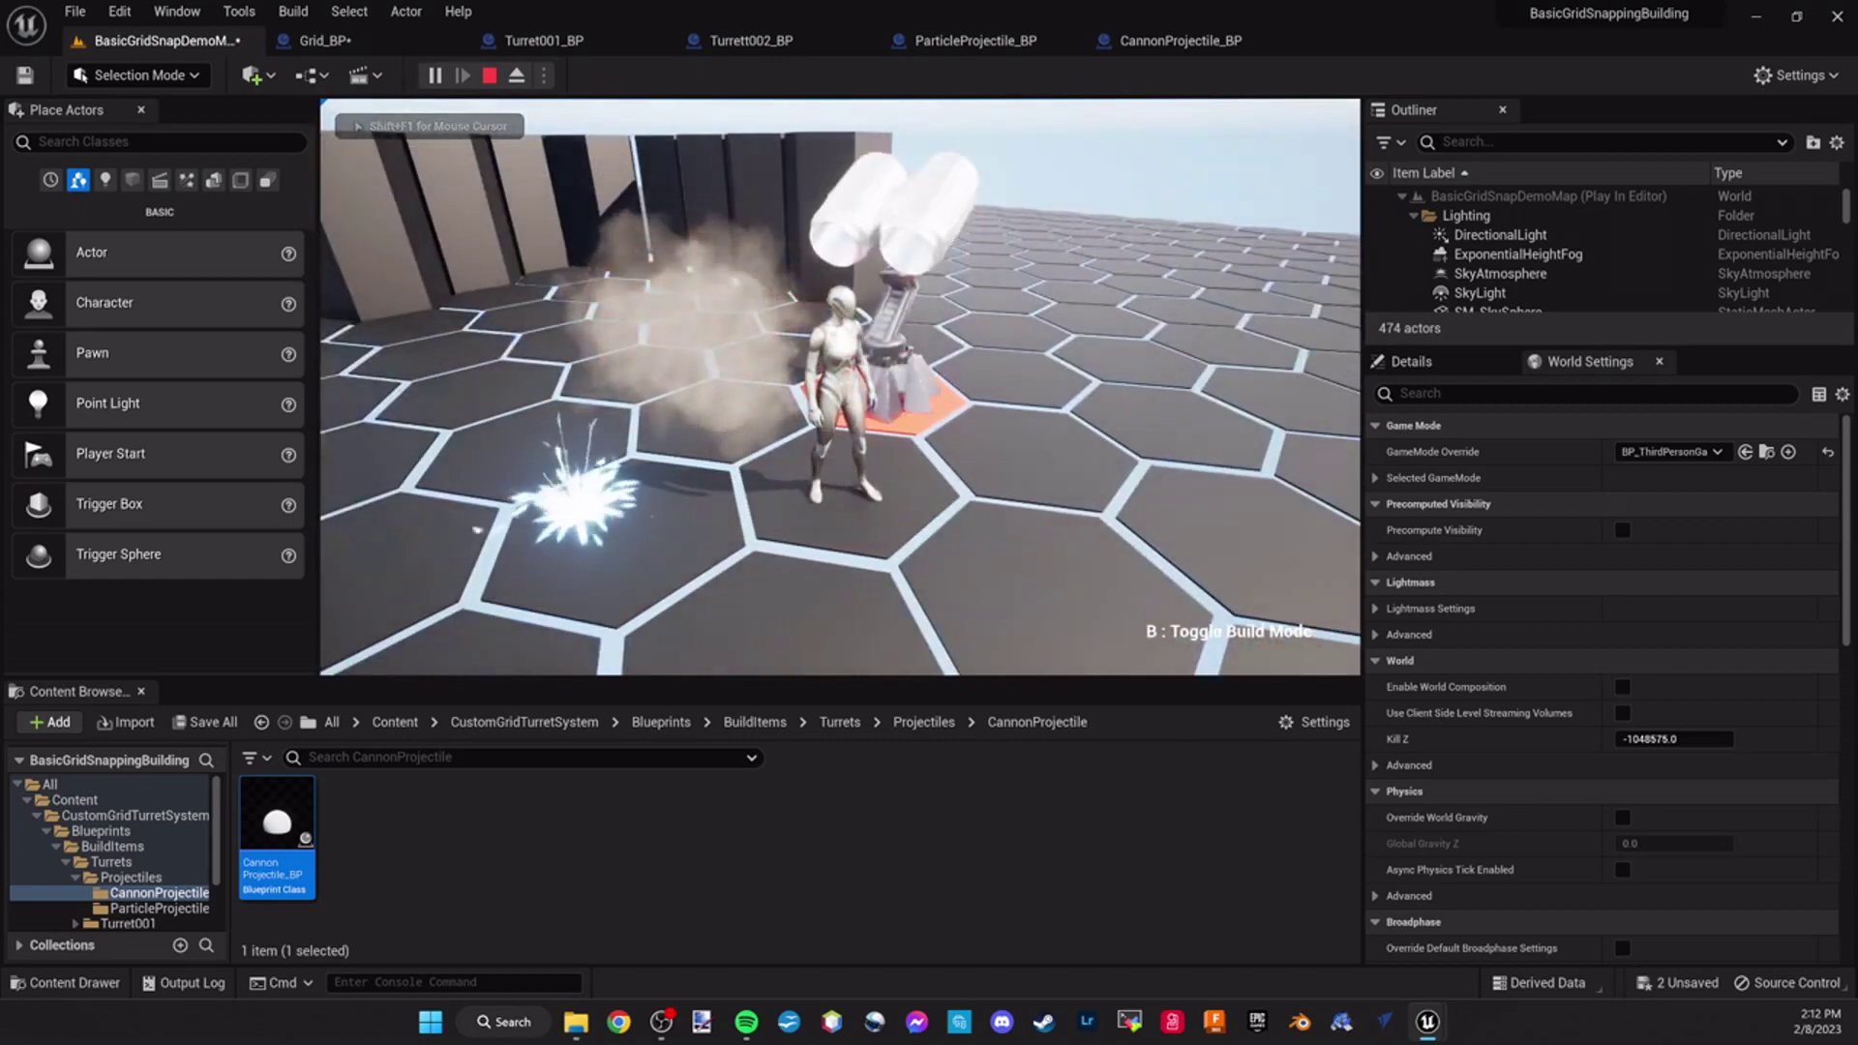
key("a")
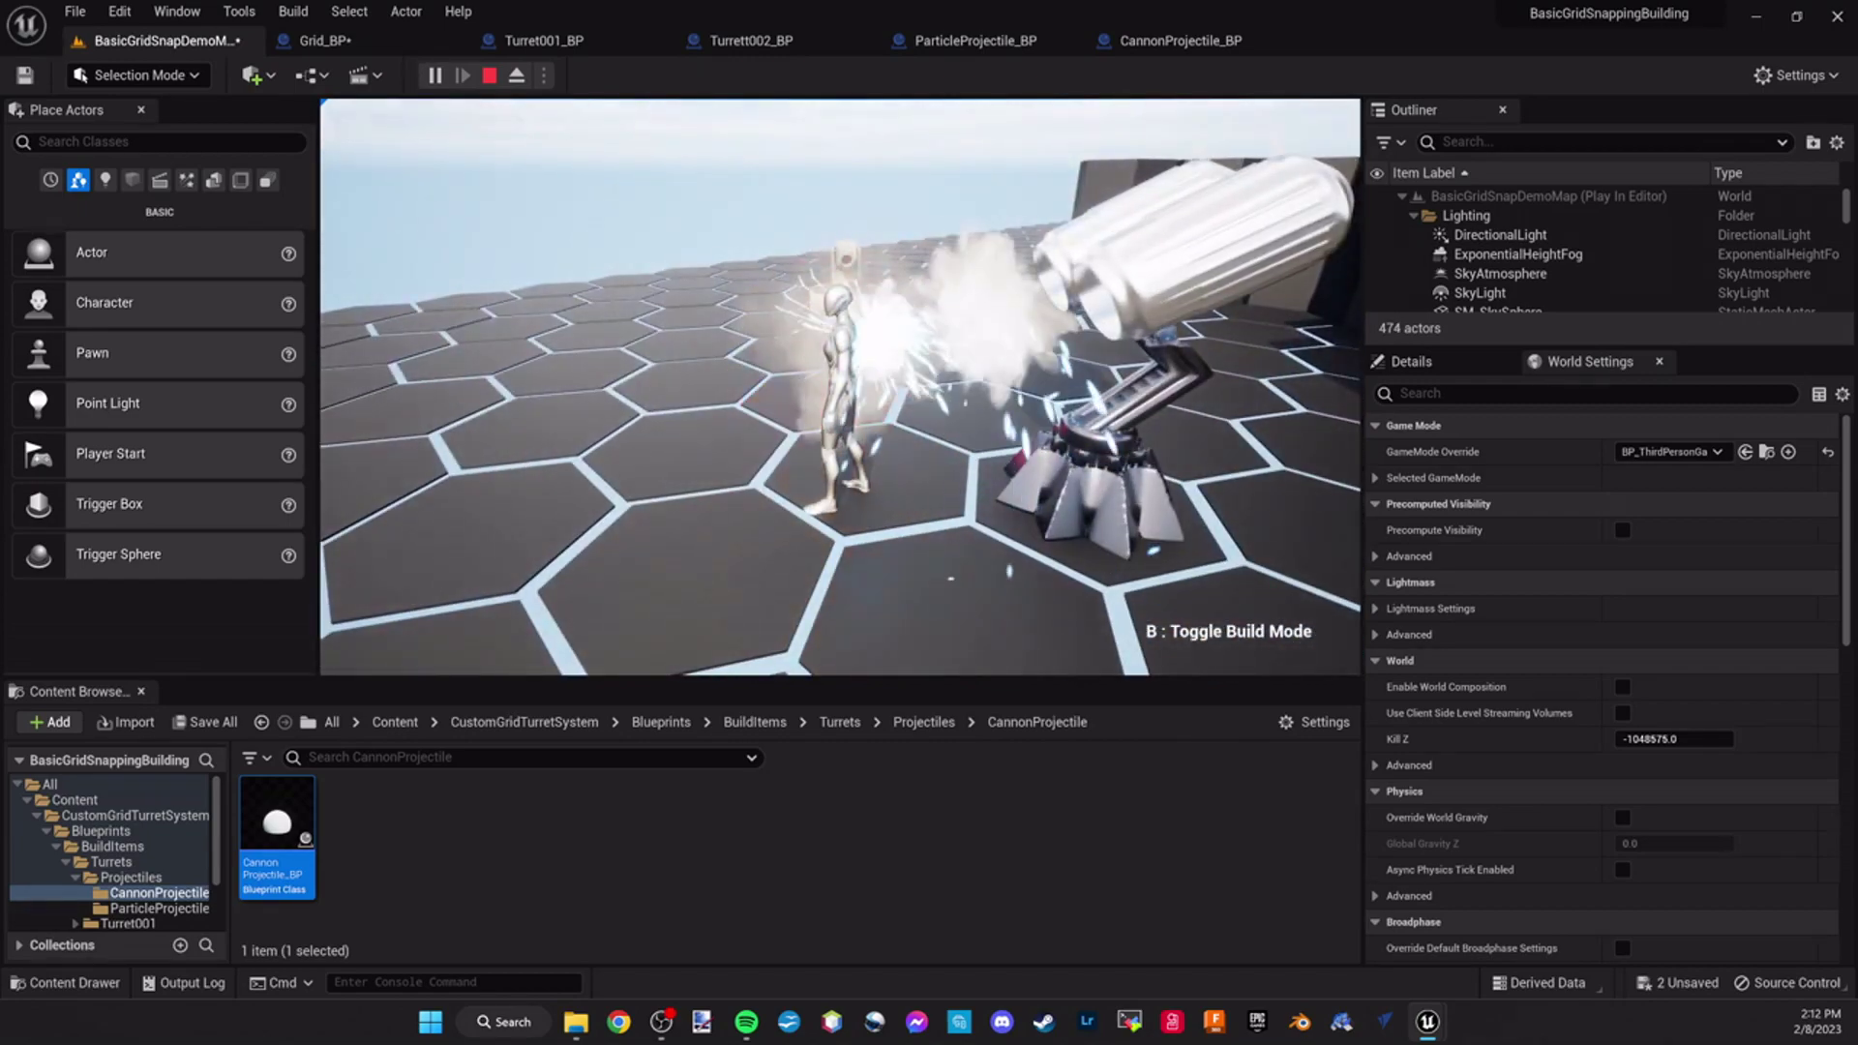
Move the character around both turrets and along the walls to observe their firing, and end the play session
key("s")
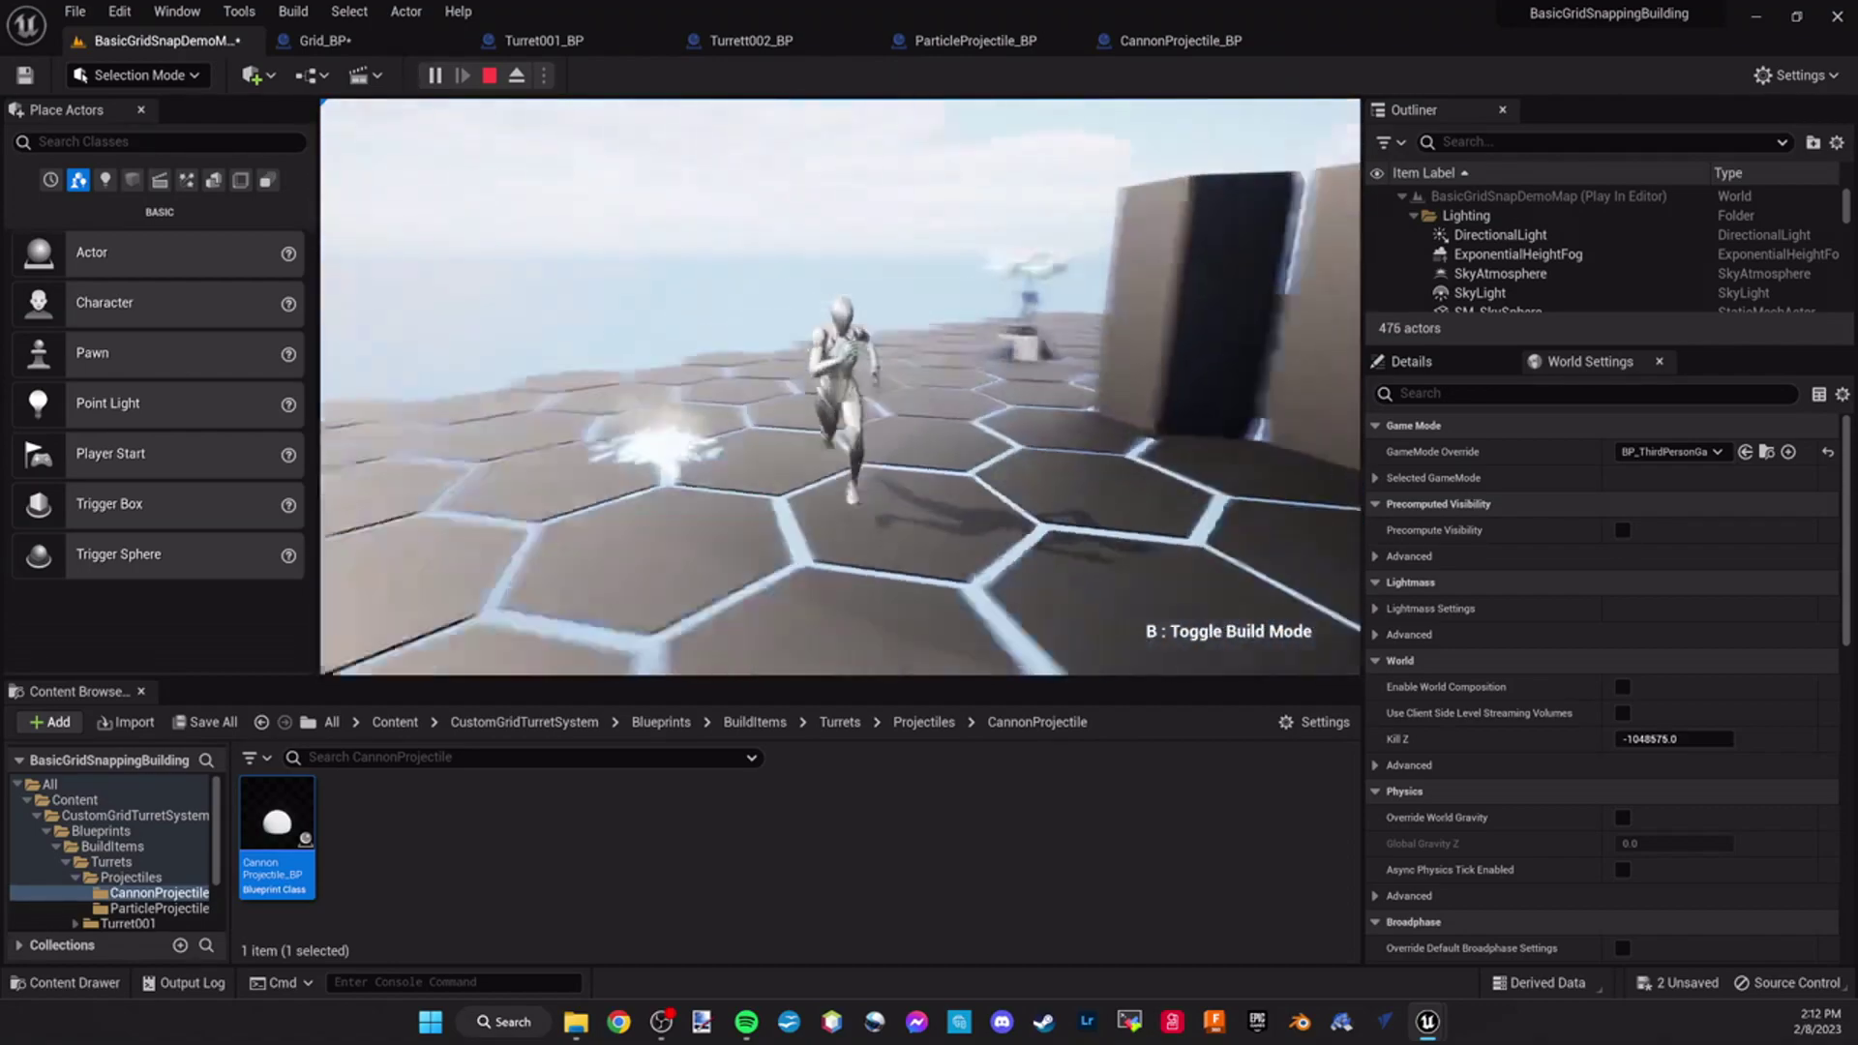
key("w")
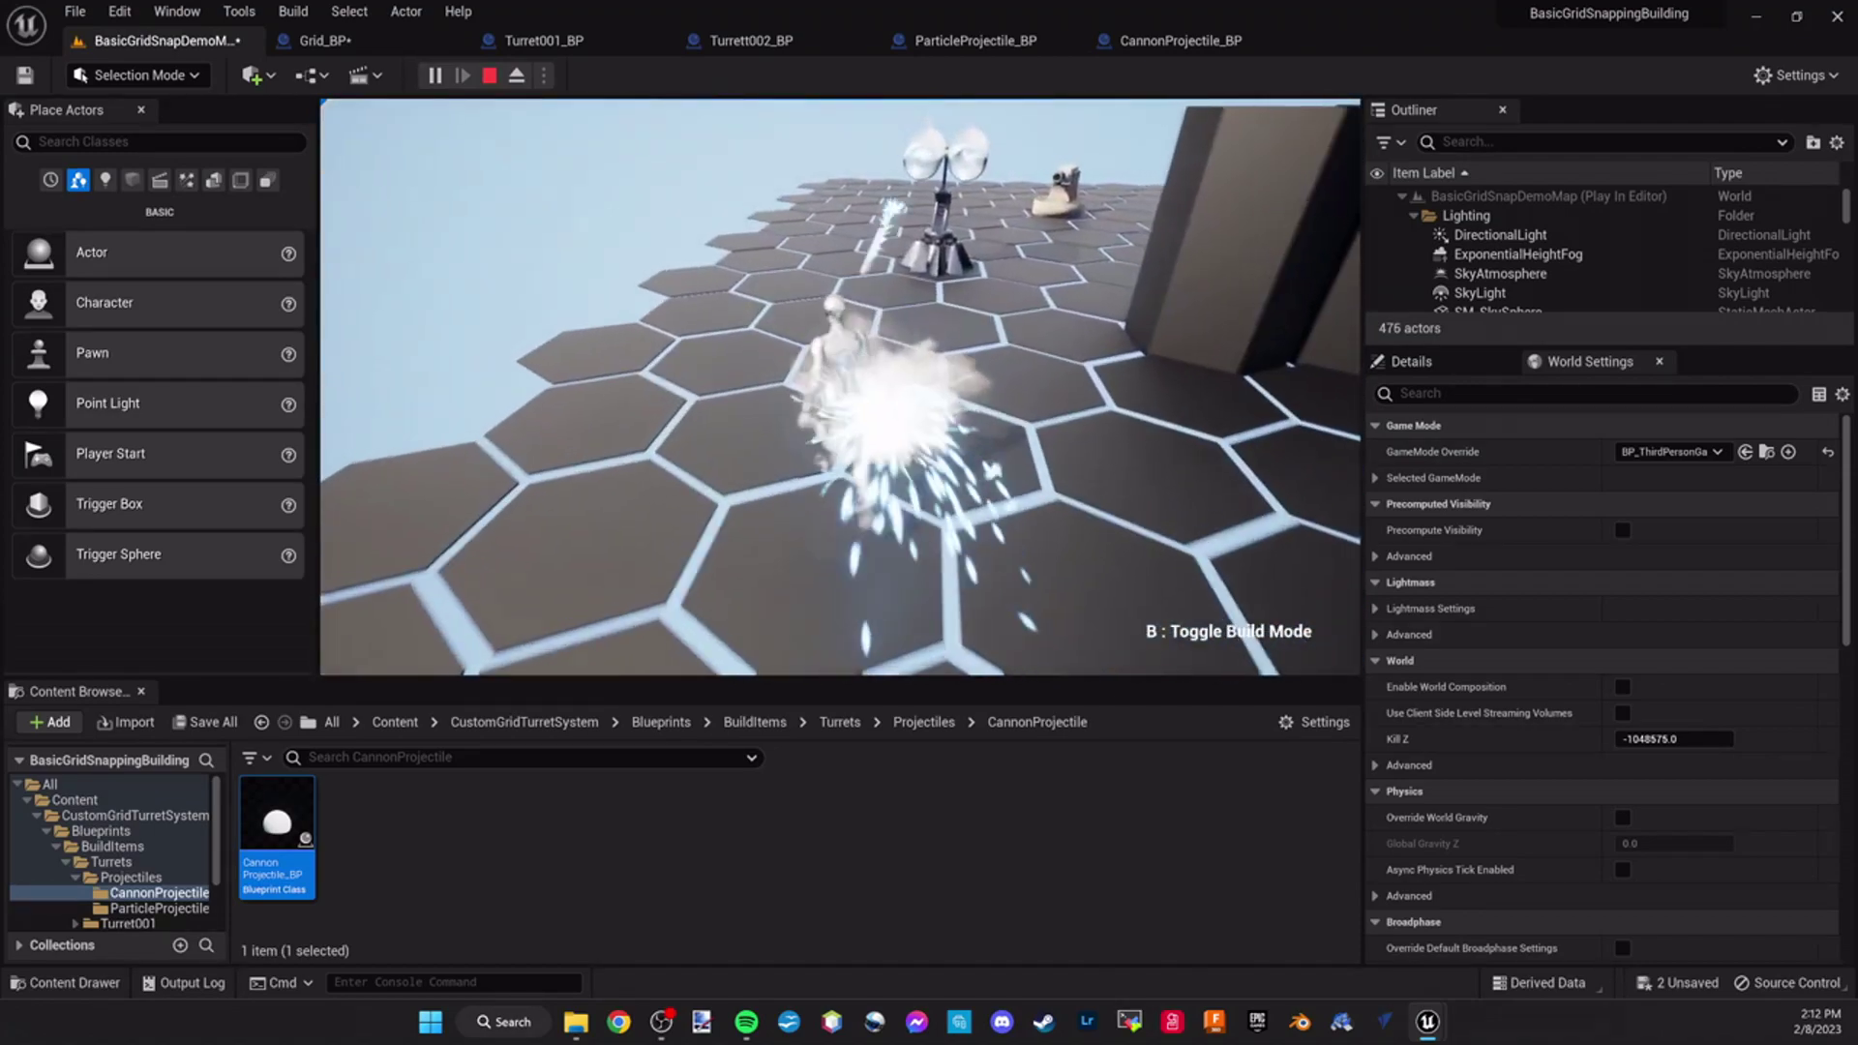
key("w")
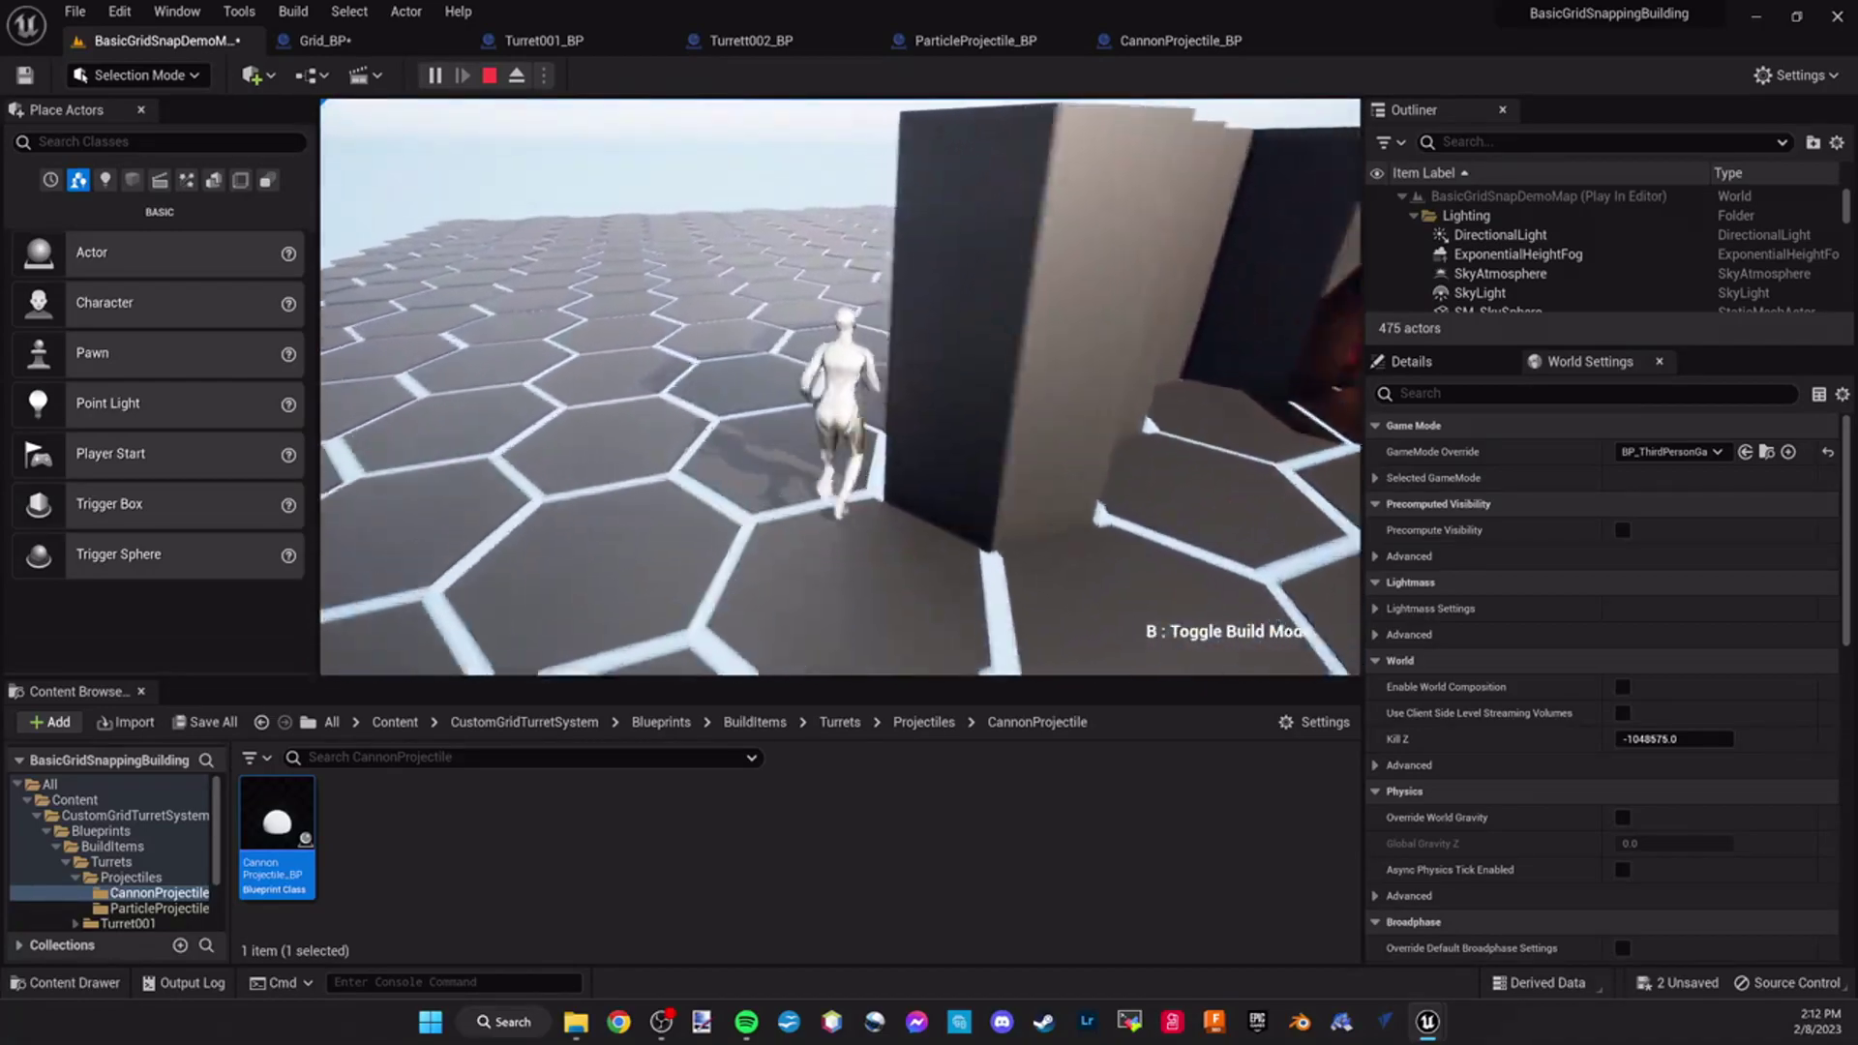
key("b")
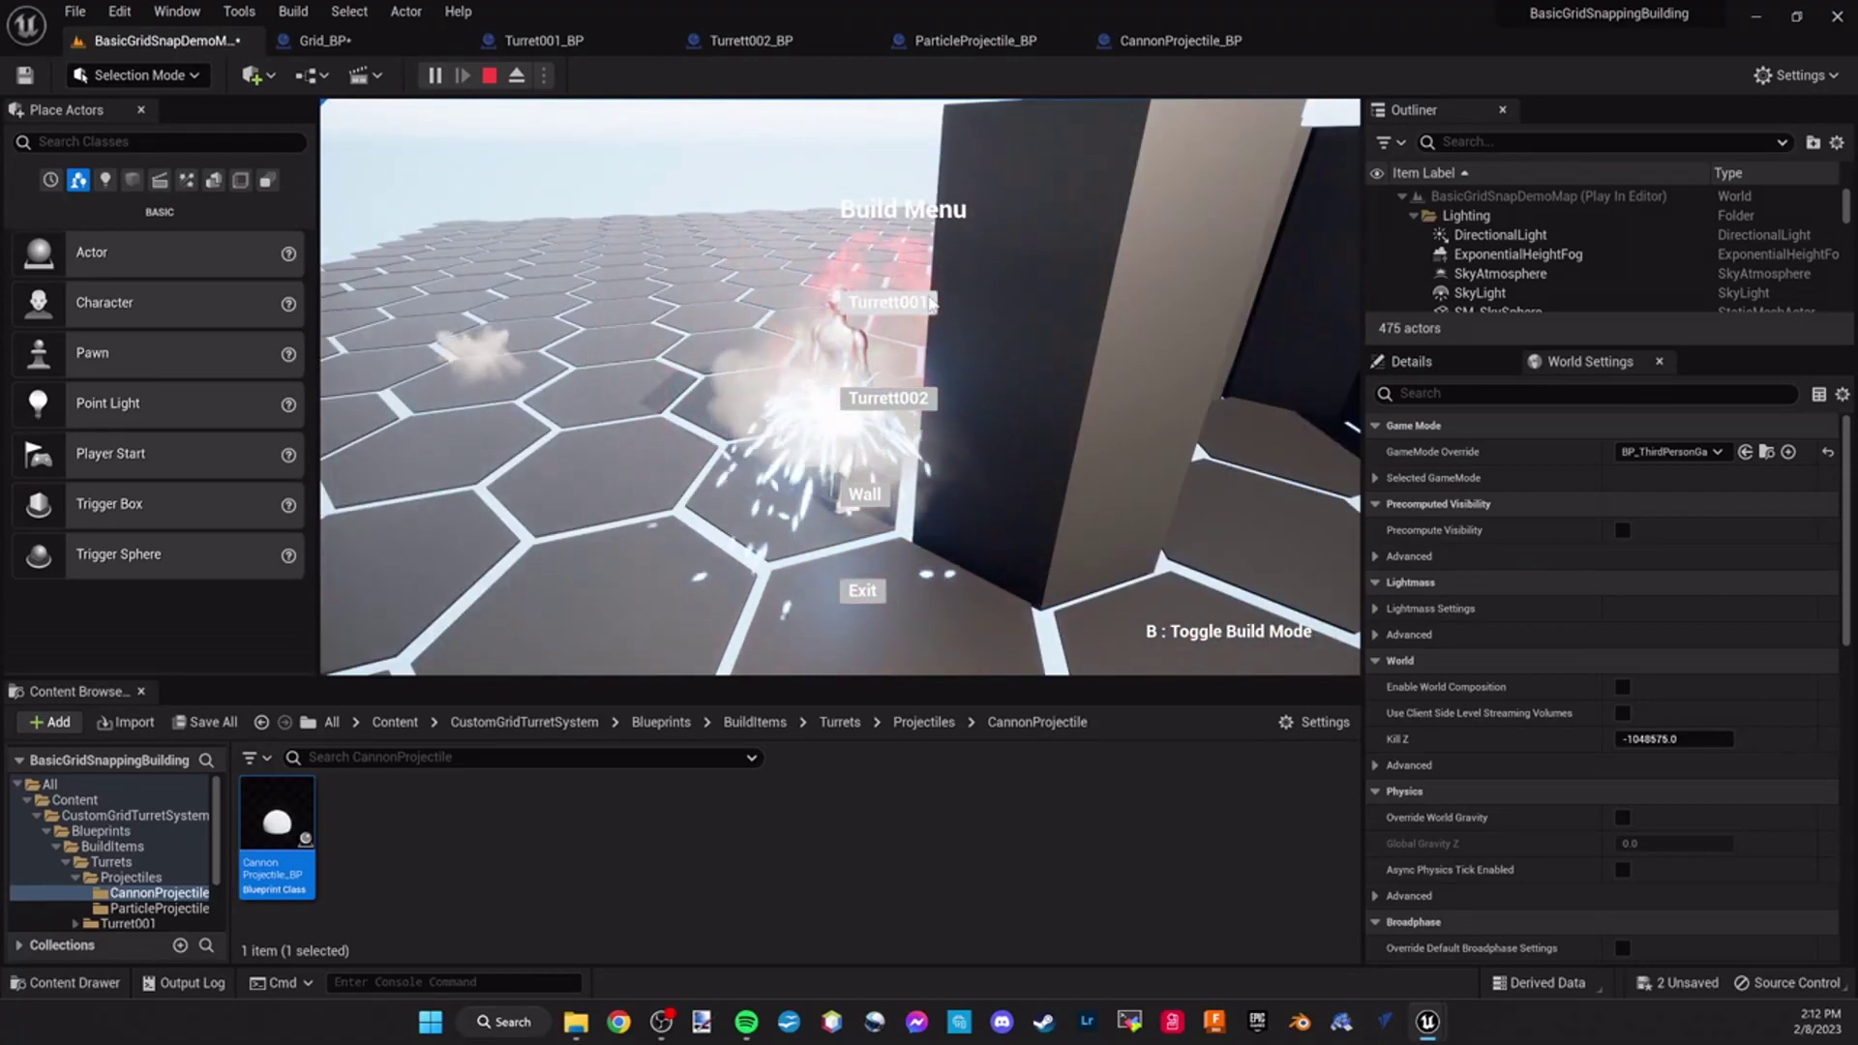
key("b")
key("Escape")
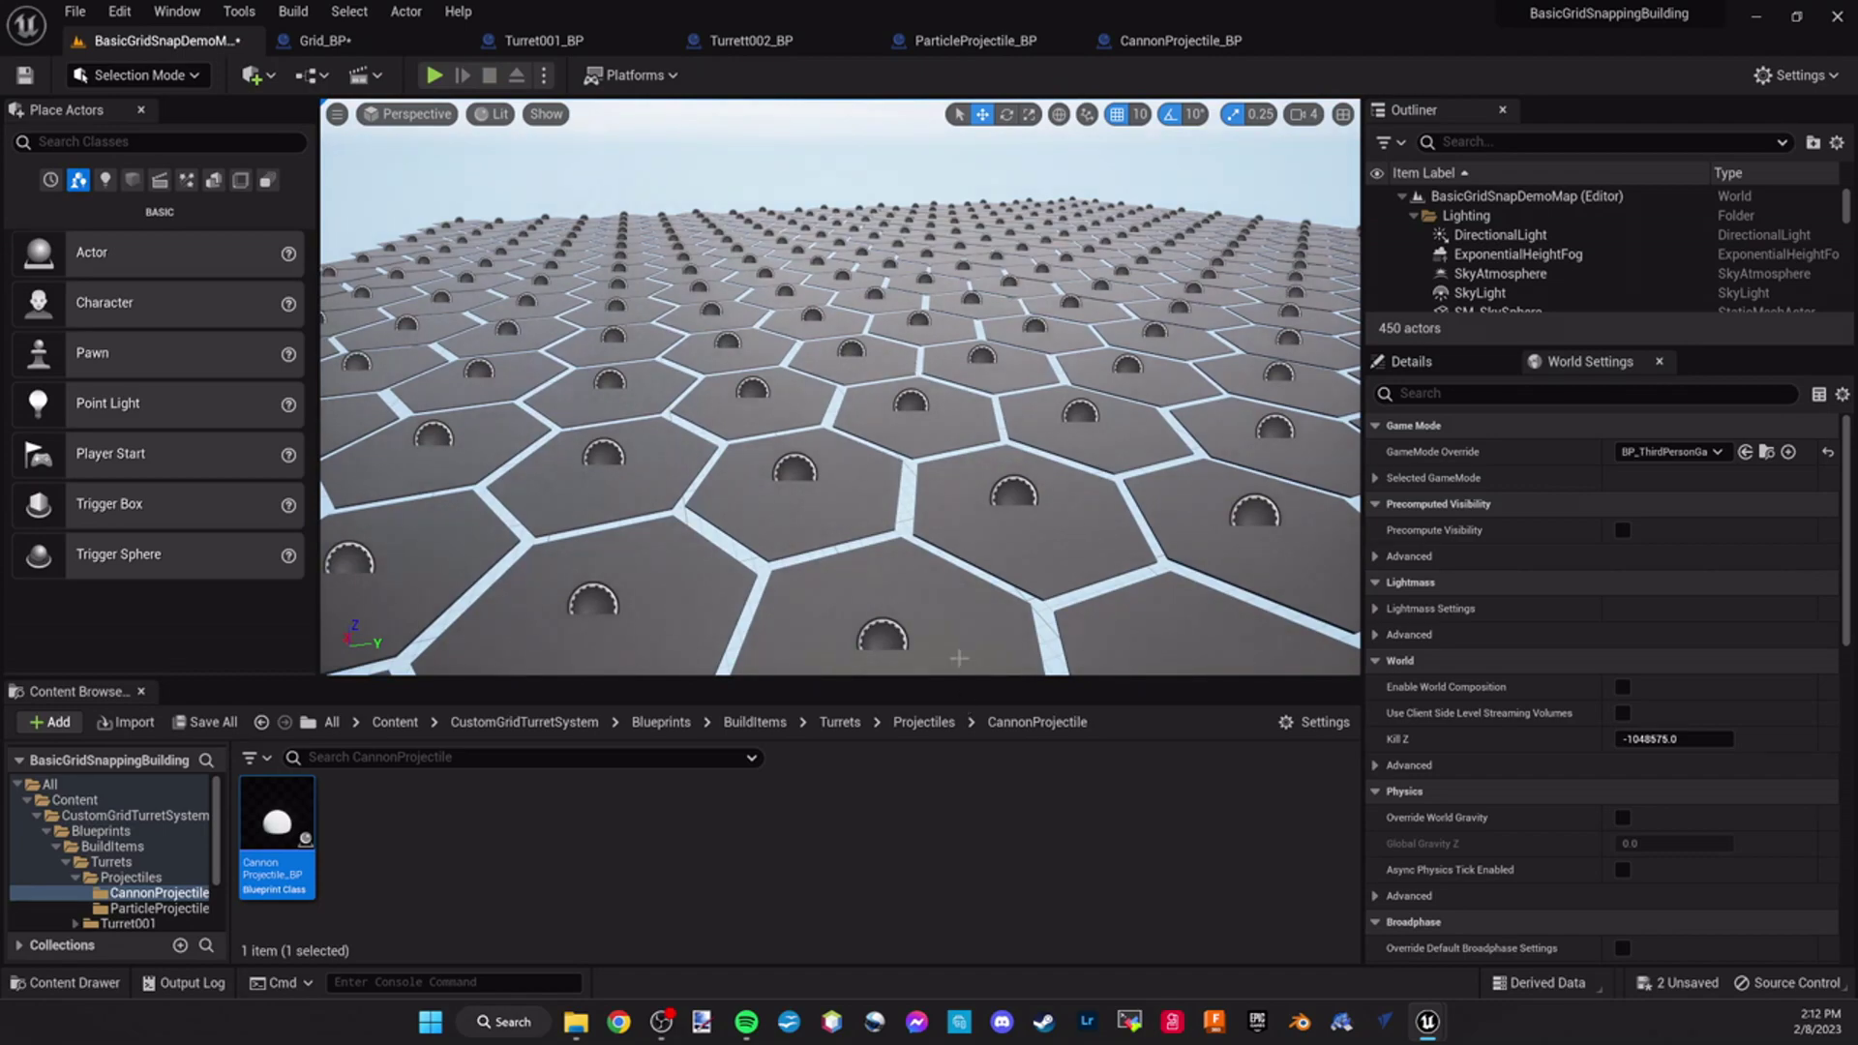
Start a new play session, choose Turrett001 from the build menu and place a turret near the grid's edge
left_click(433, 77)
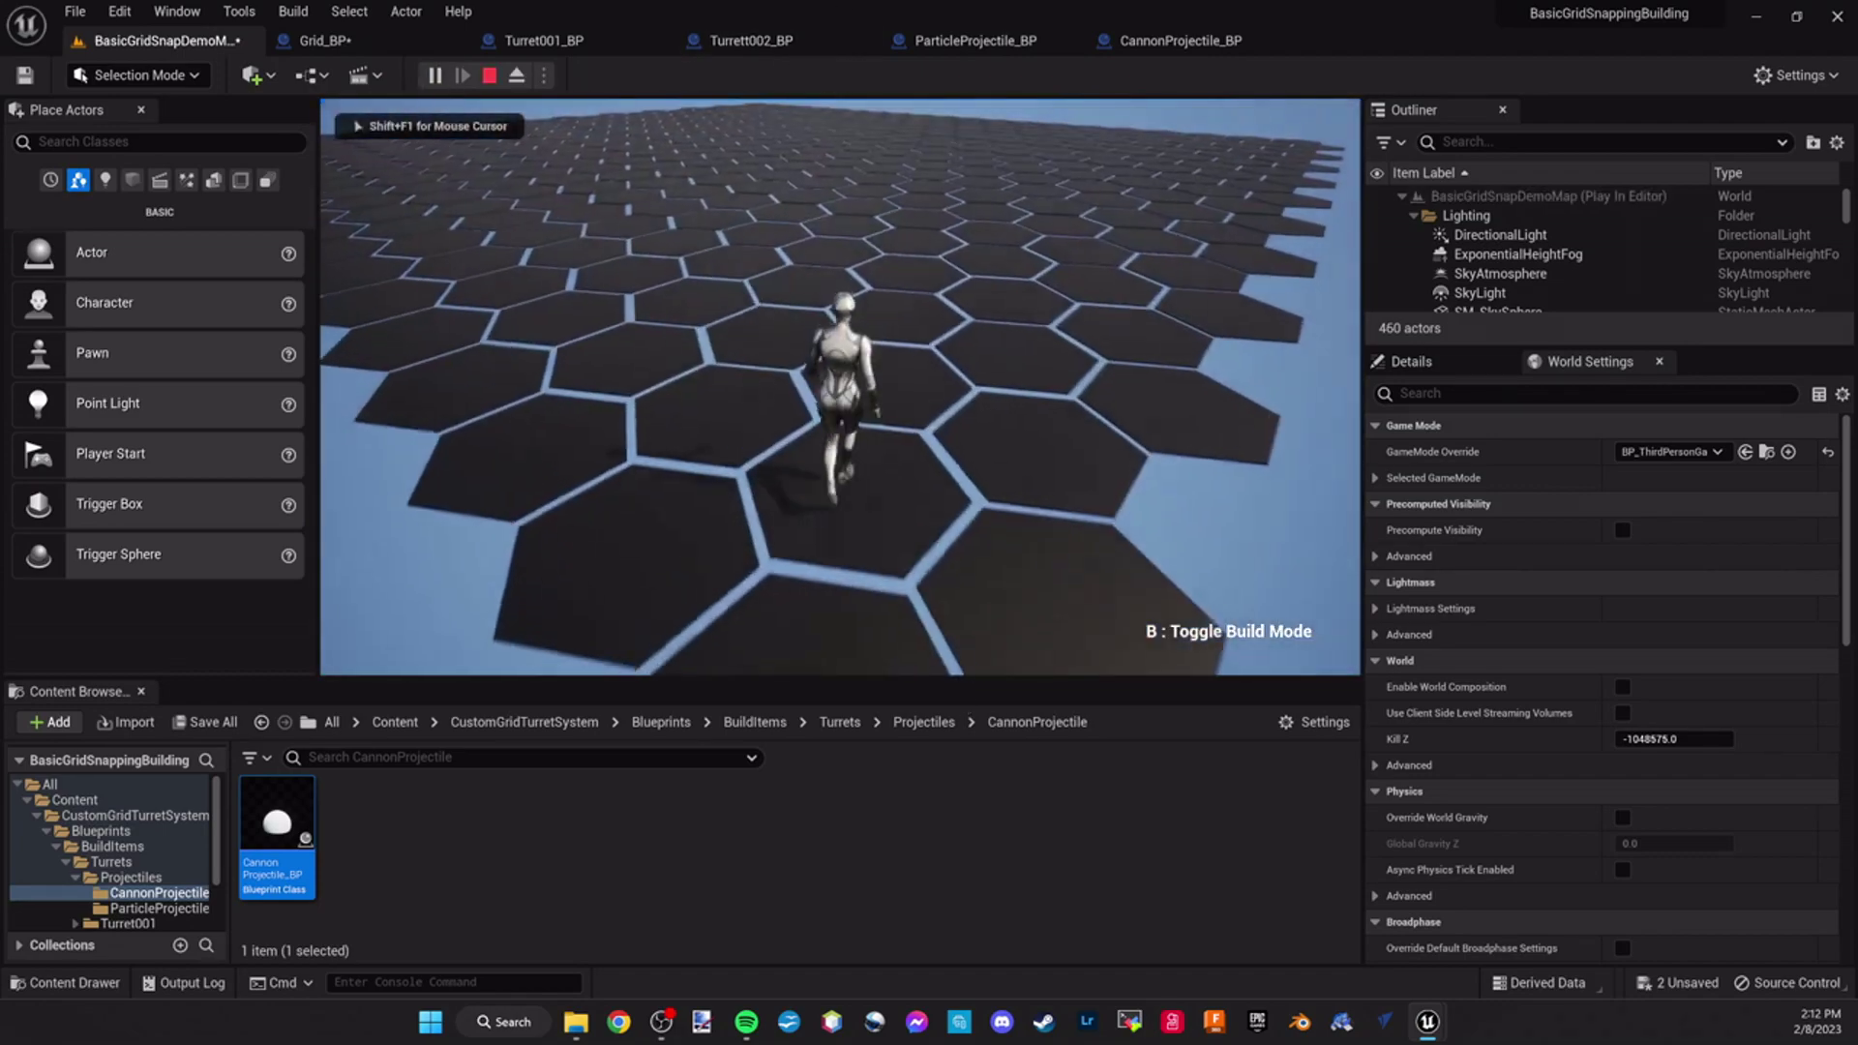
key("b")
left_click(891, 301)
key("w")
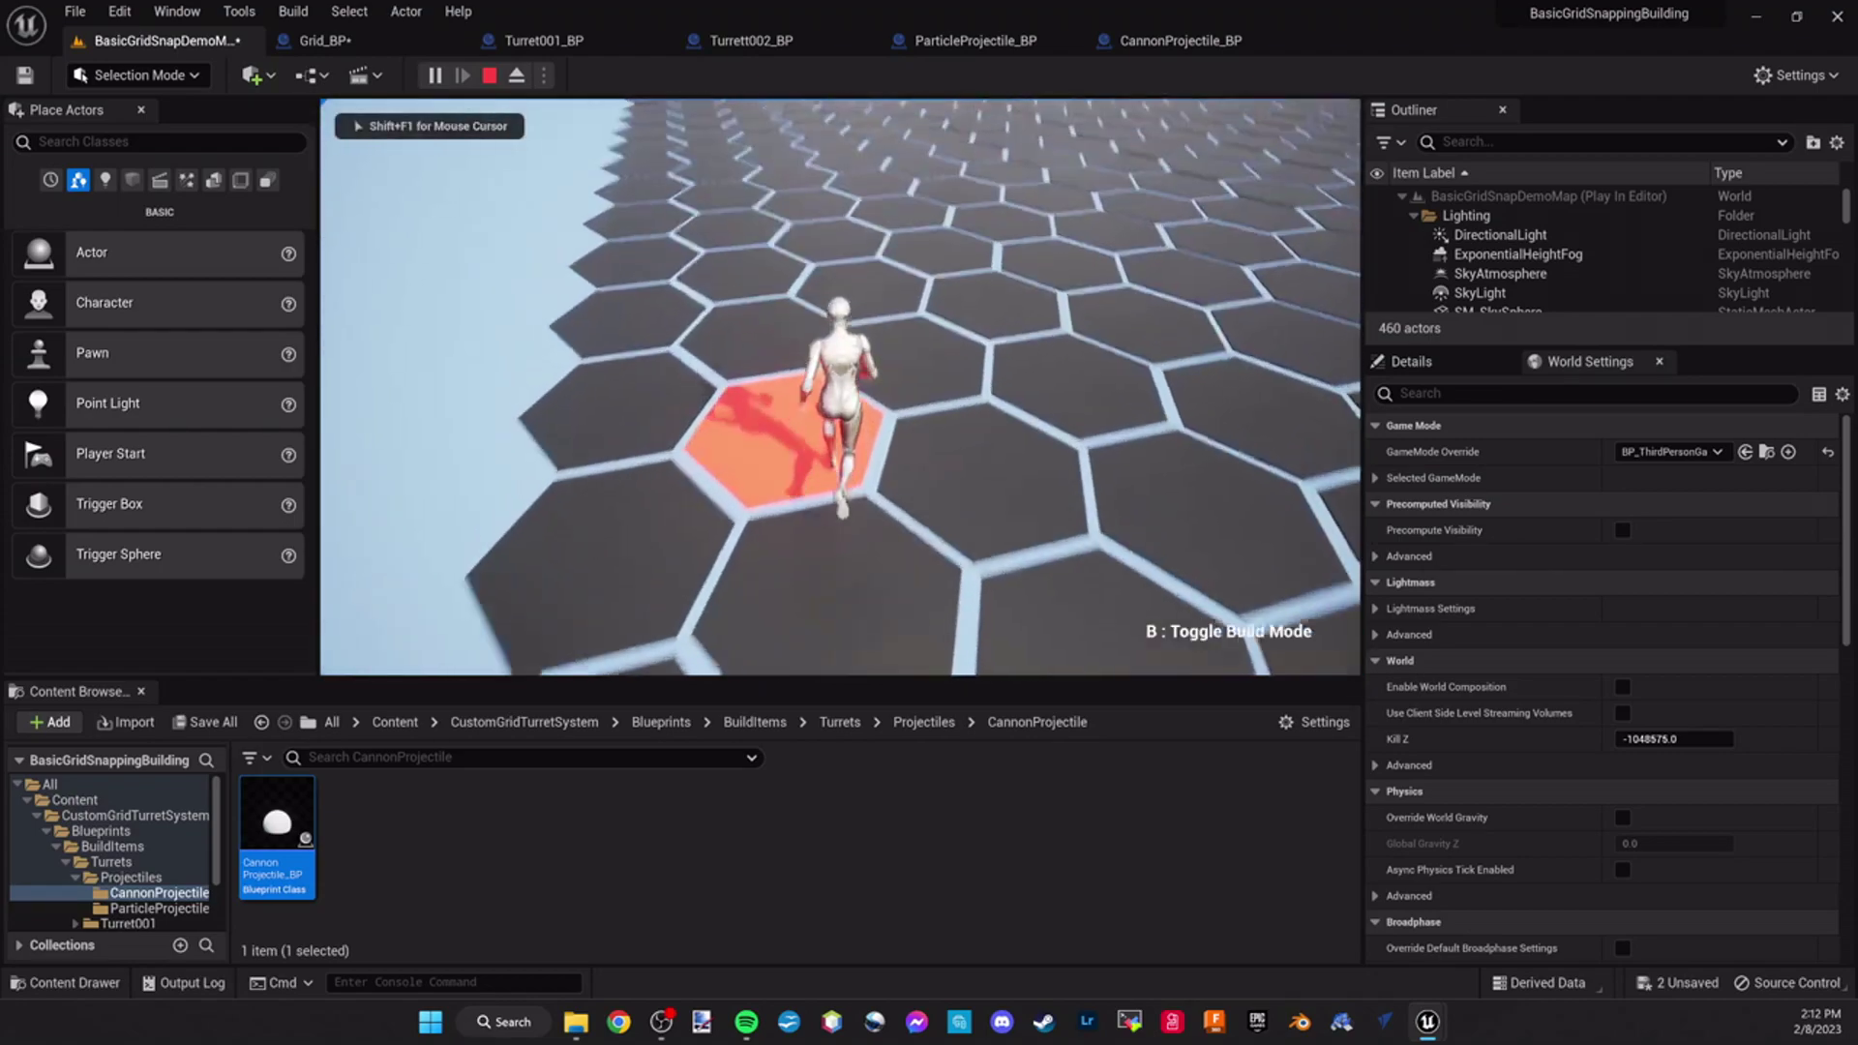
left_click(840, 388)
left_click(840, 387)
Run the character across the grid and place more Turrett001 turrets on scattered tiles
key("d")
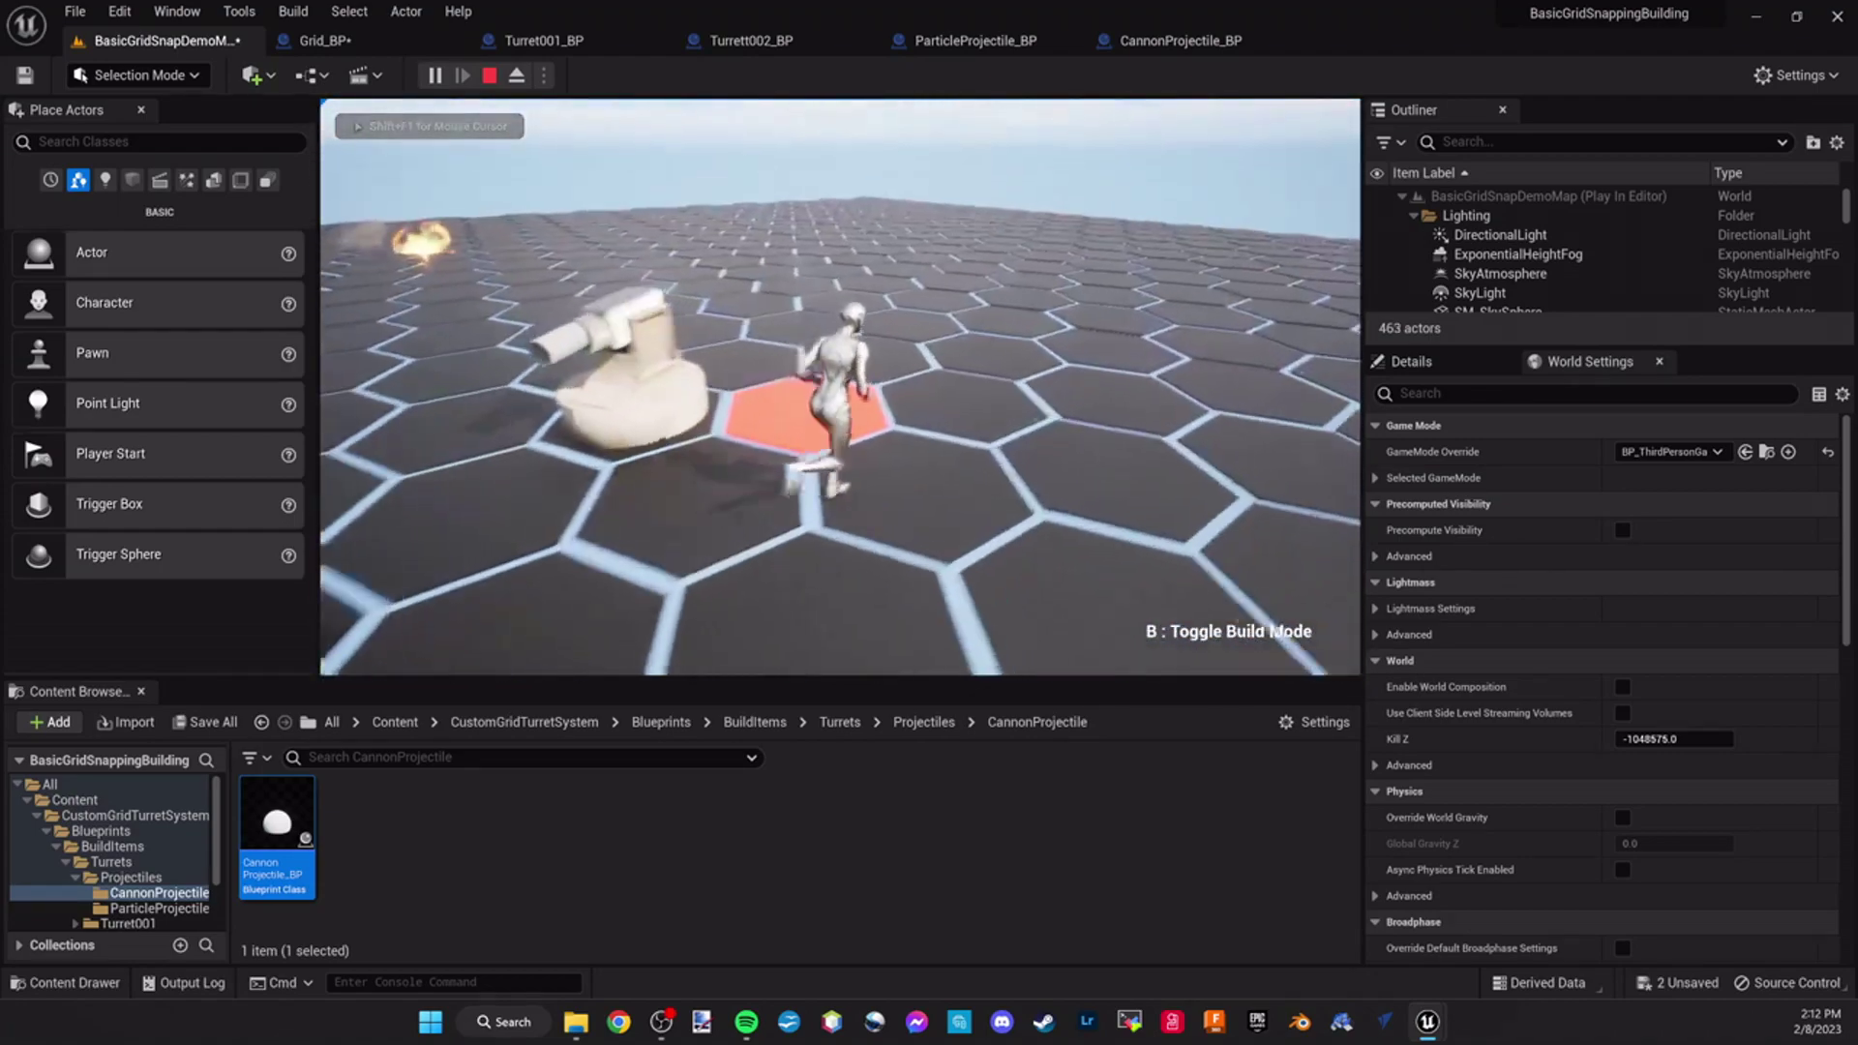
left_click(840, 387)
left_click(840, 387)
key("s")
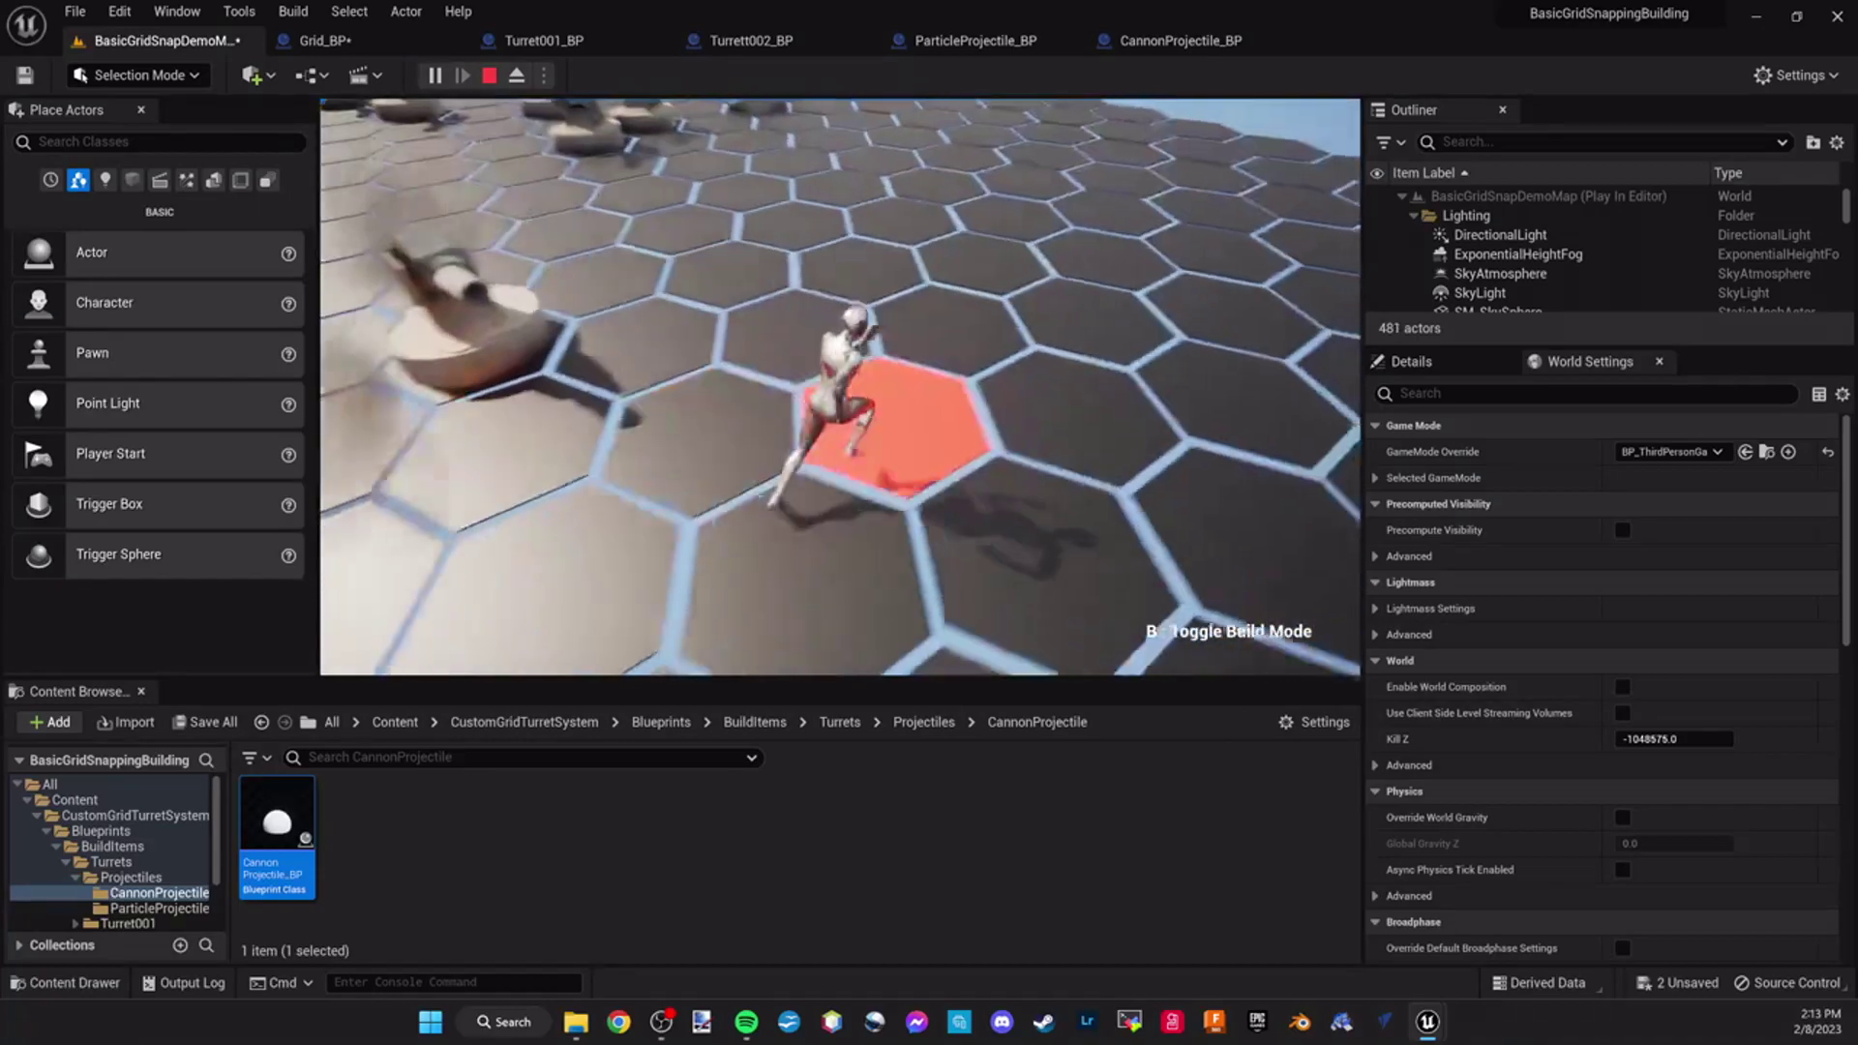
key("w")
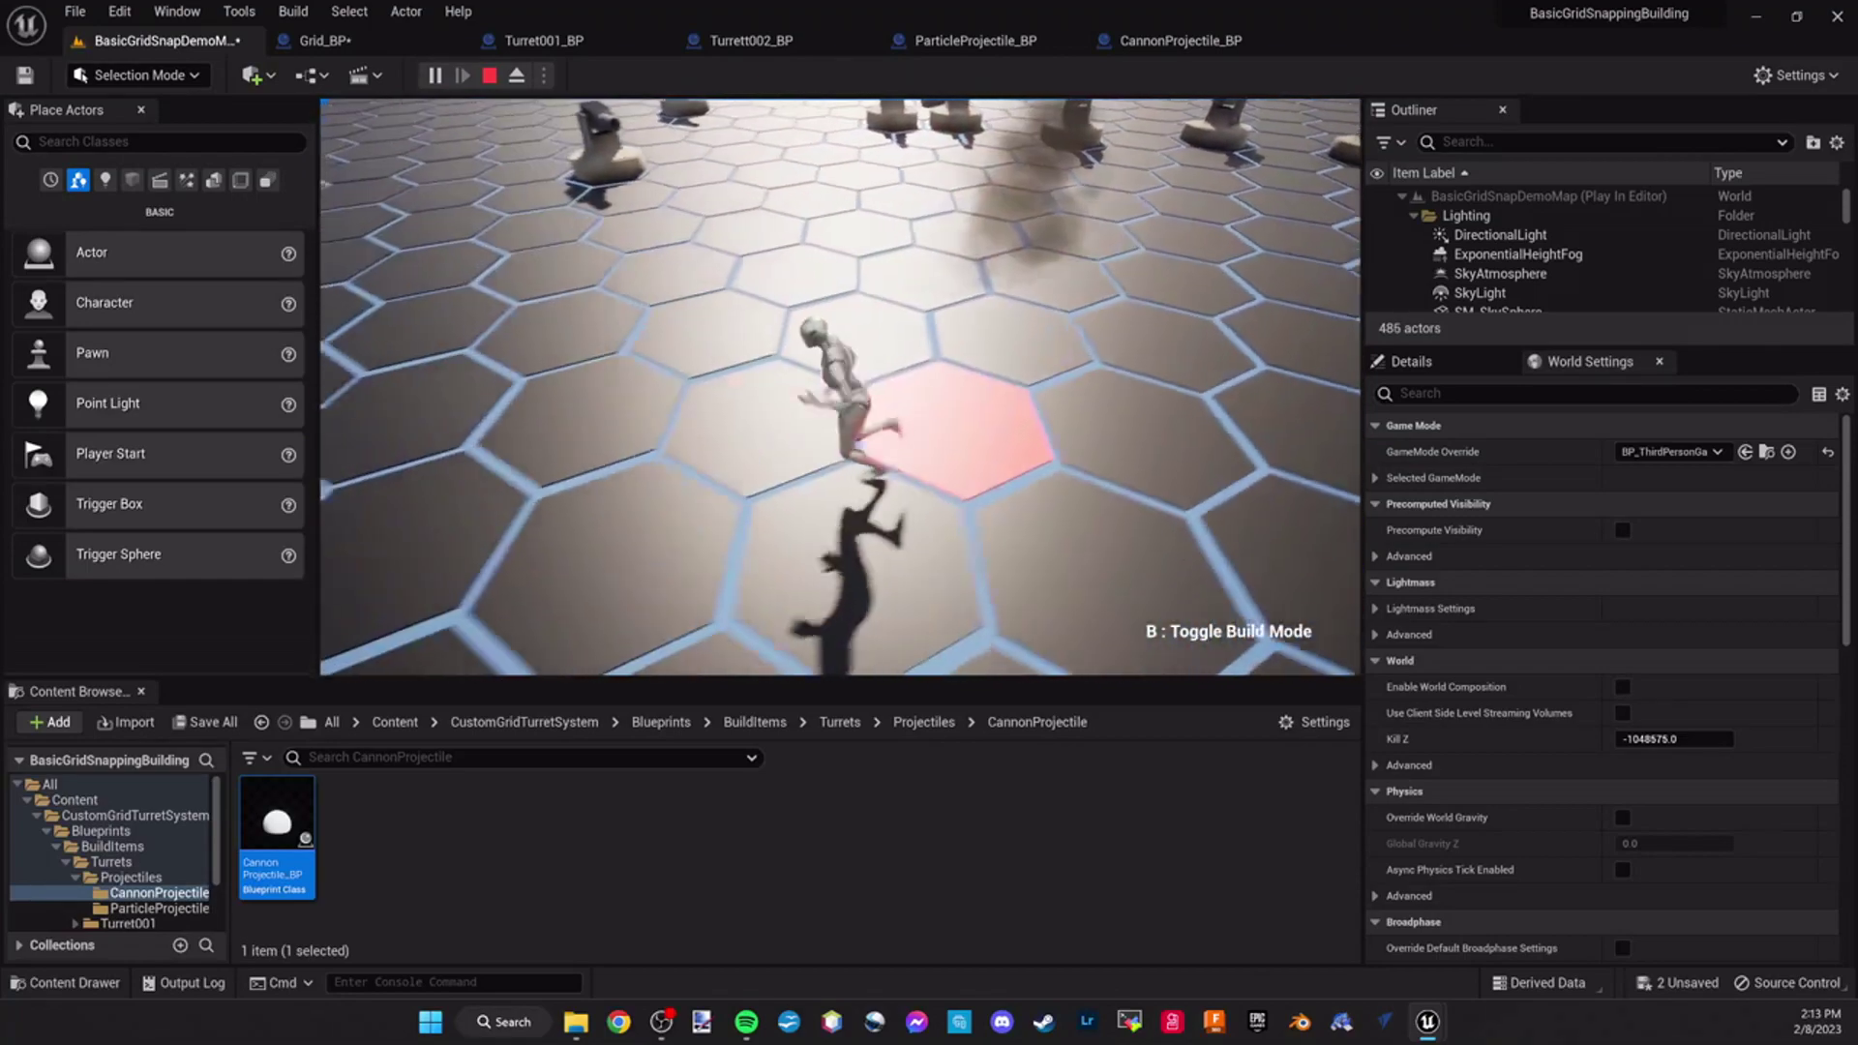
key("w")
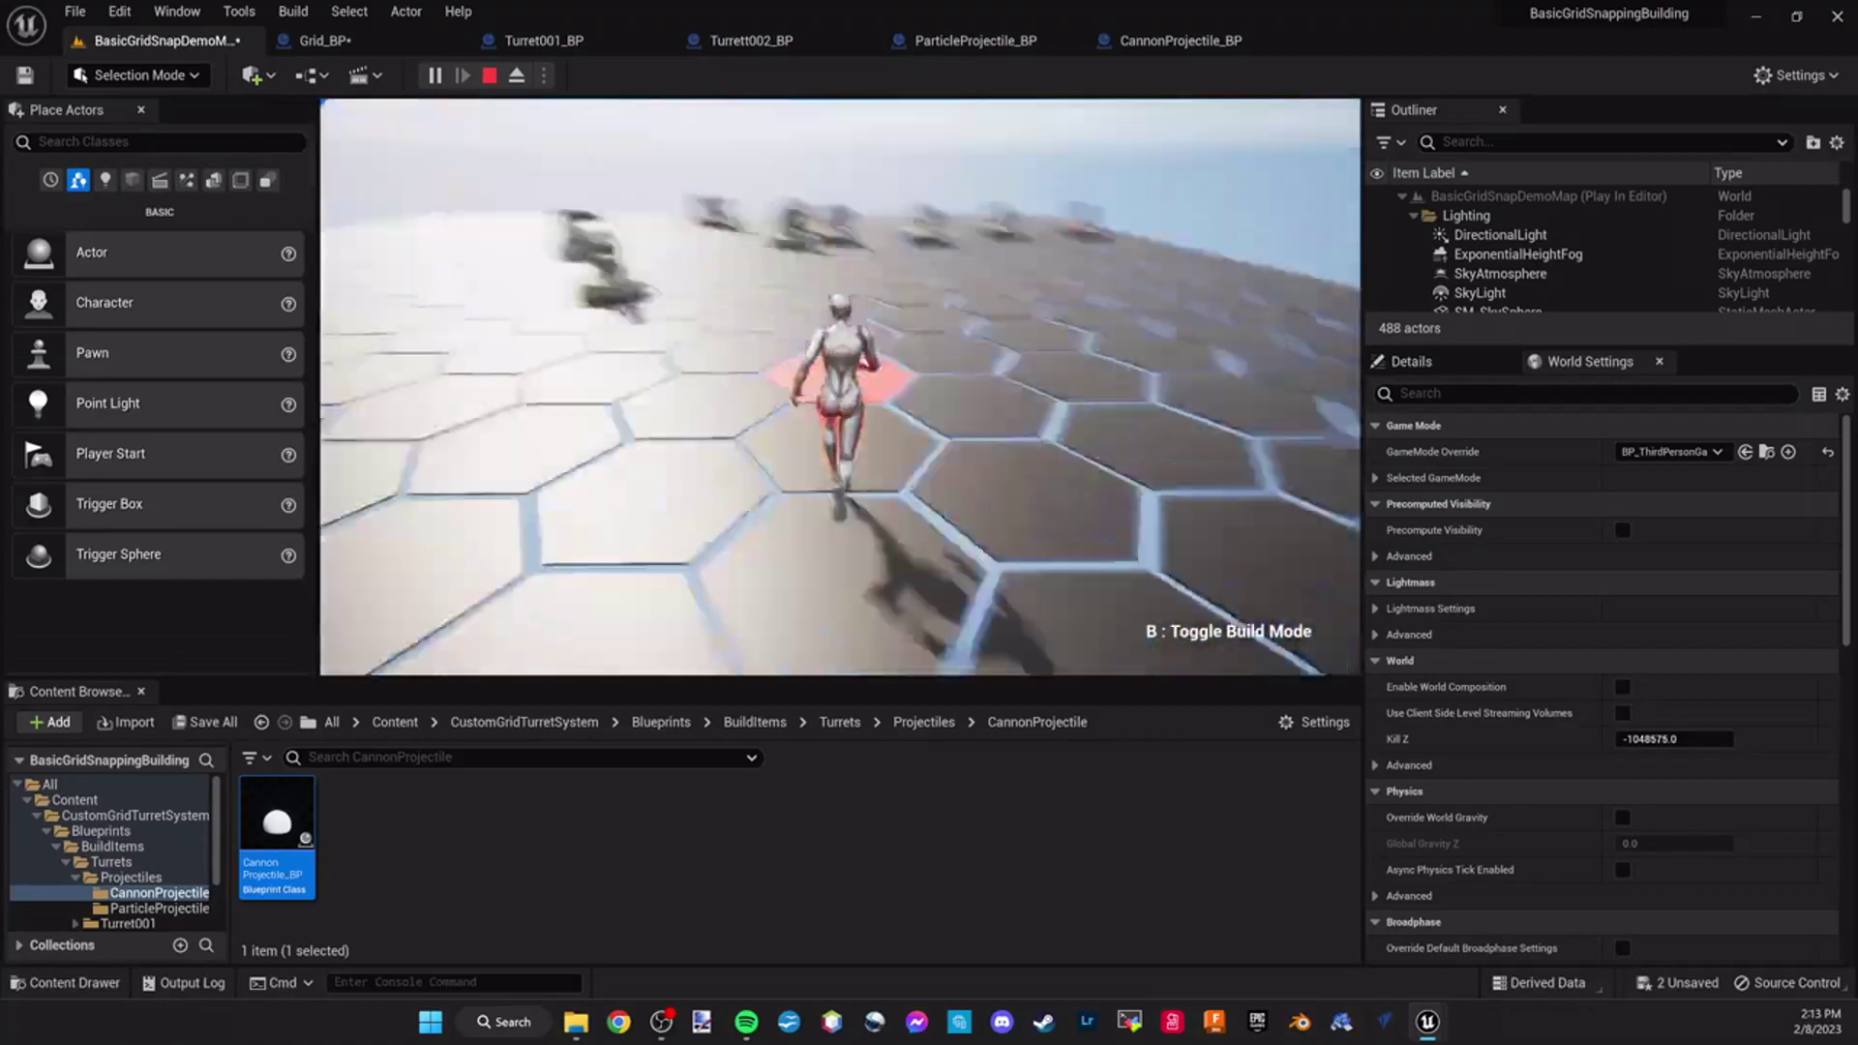
key("s")
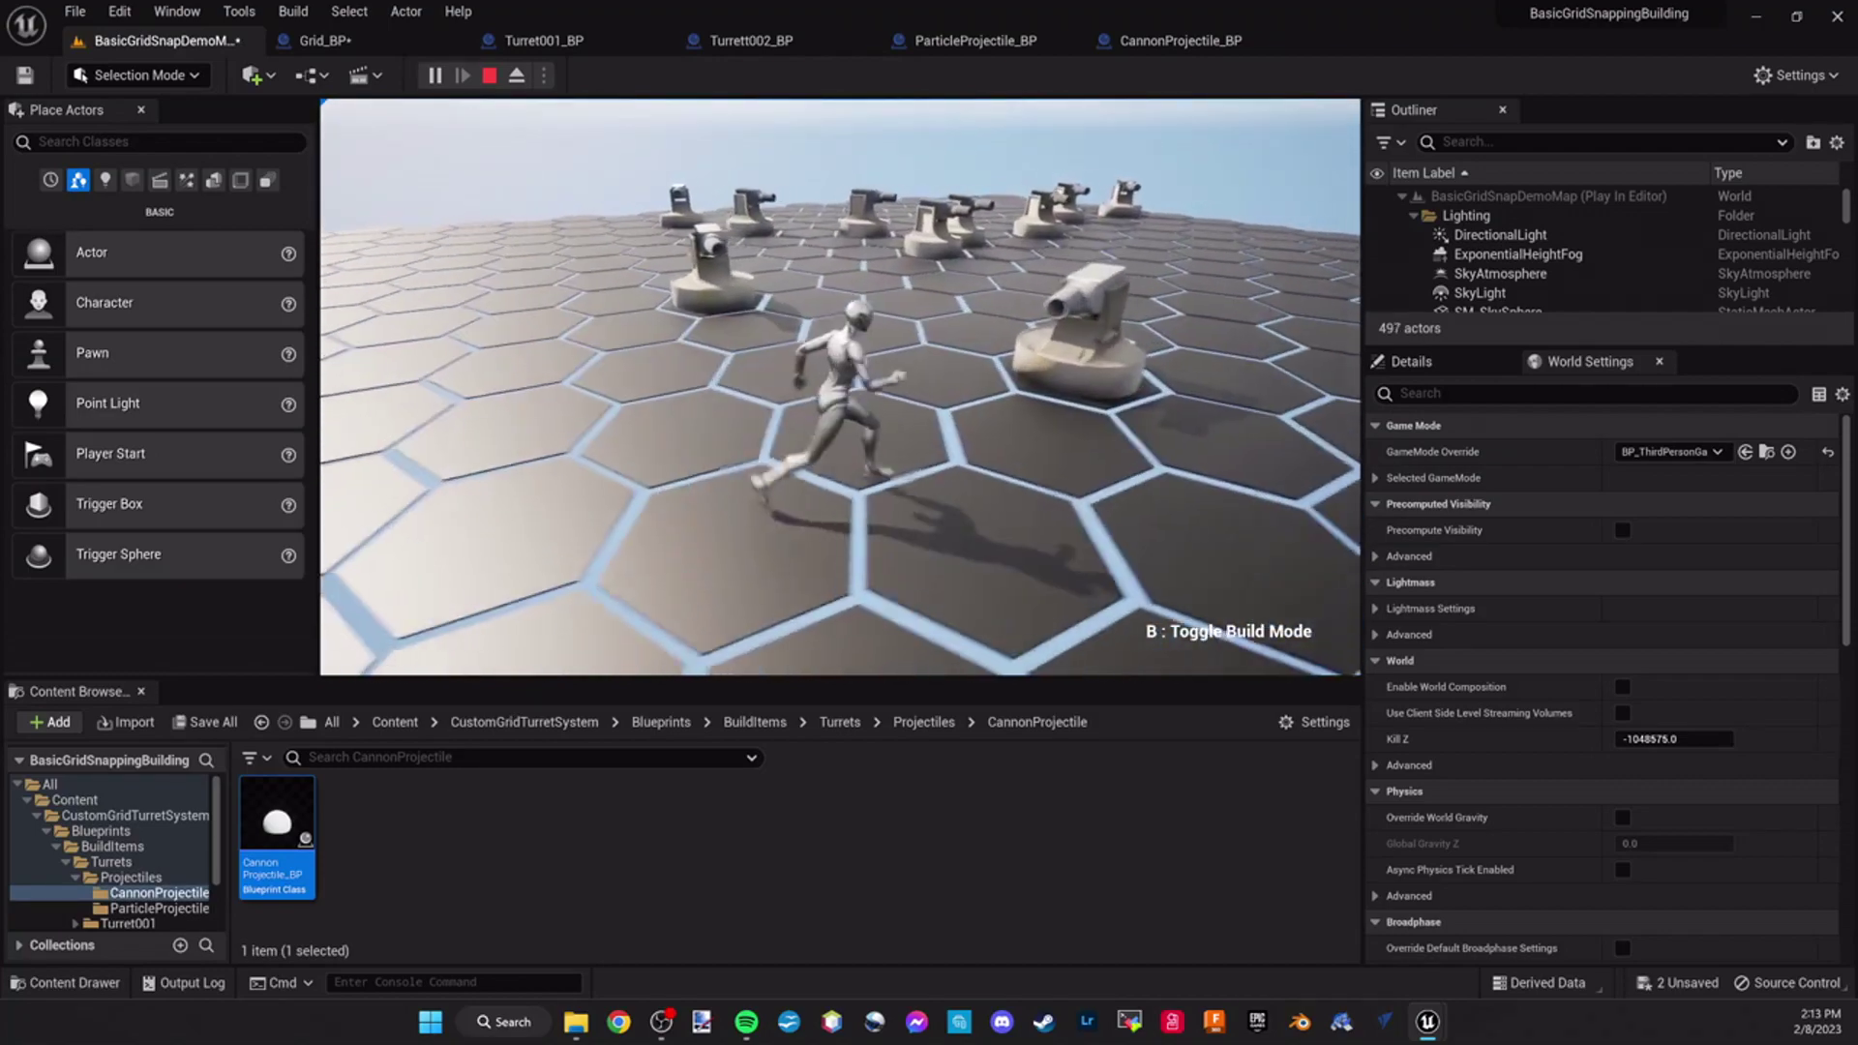
Choose Wall from the build menu and place a row of adjoining wall pillars between the character and the turrets
key("b")
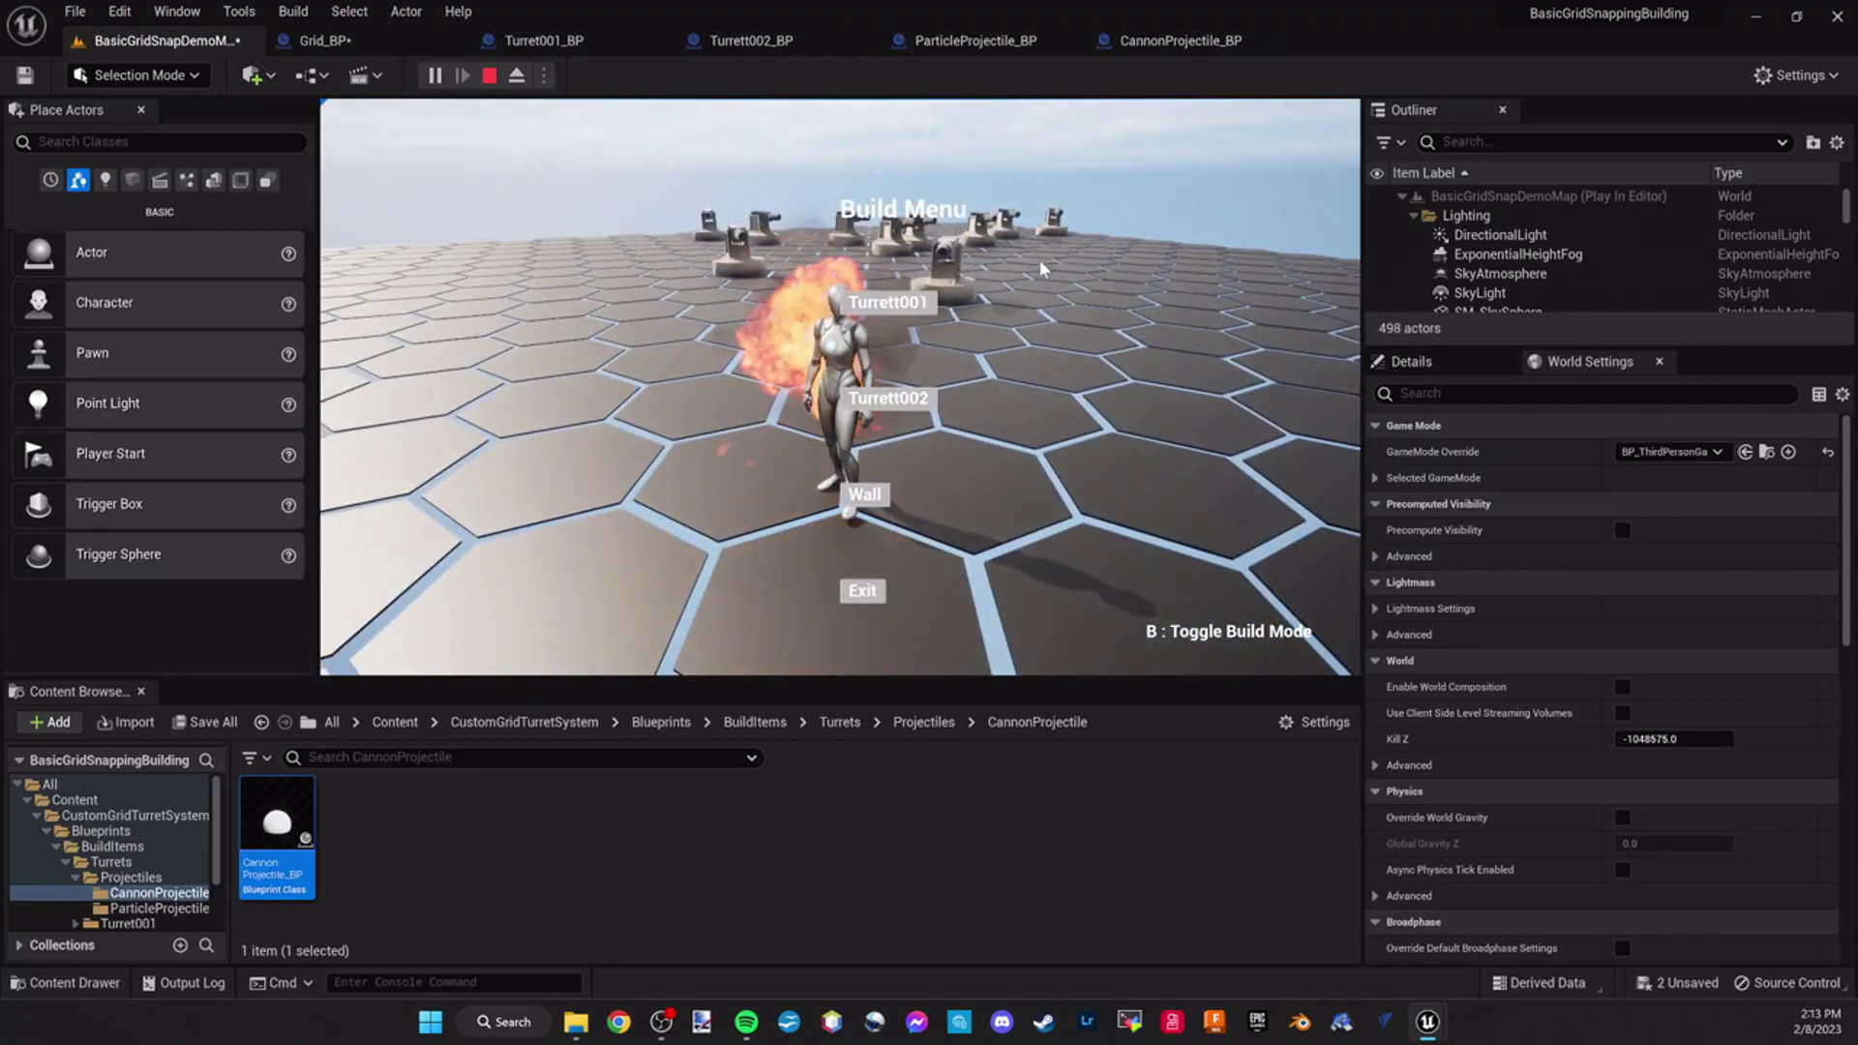
left_click(865, 494)
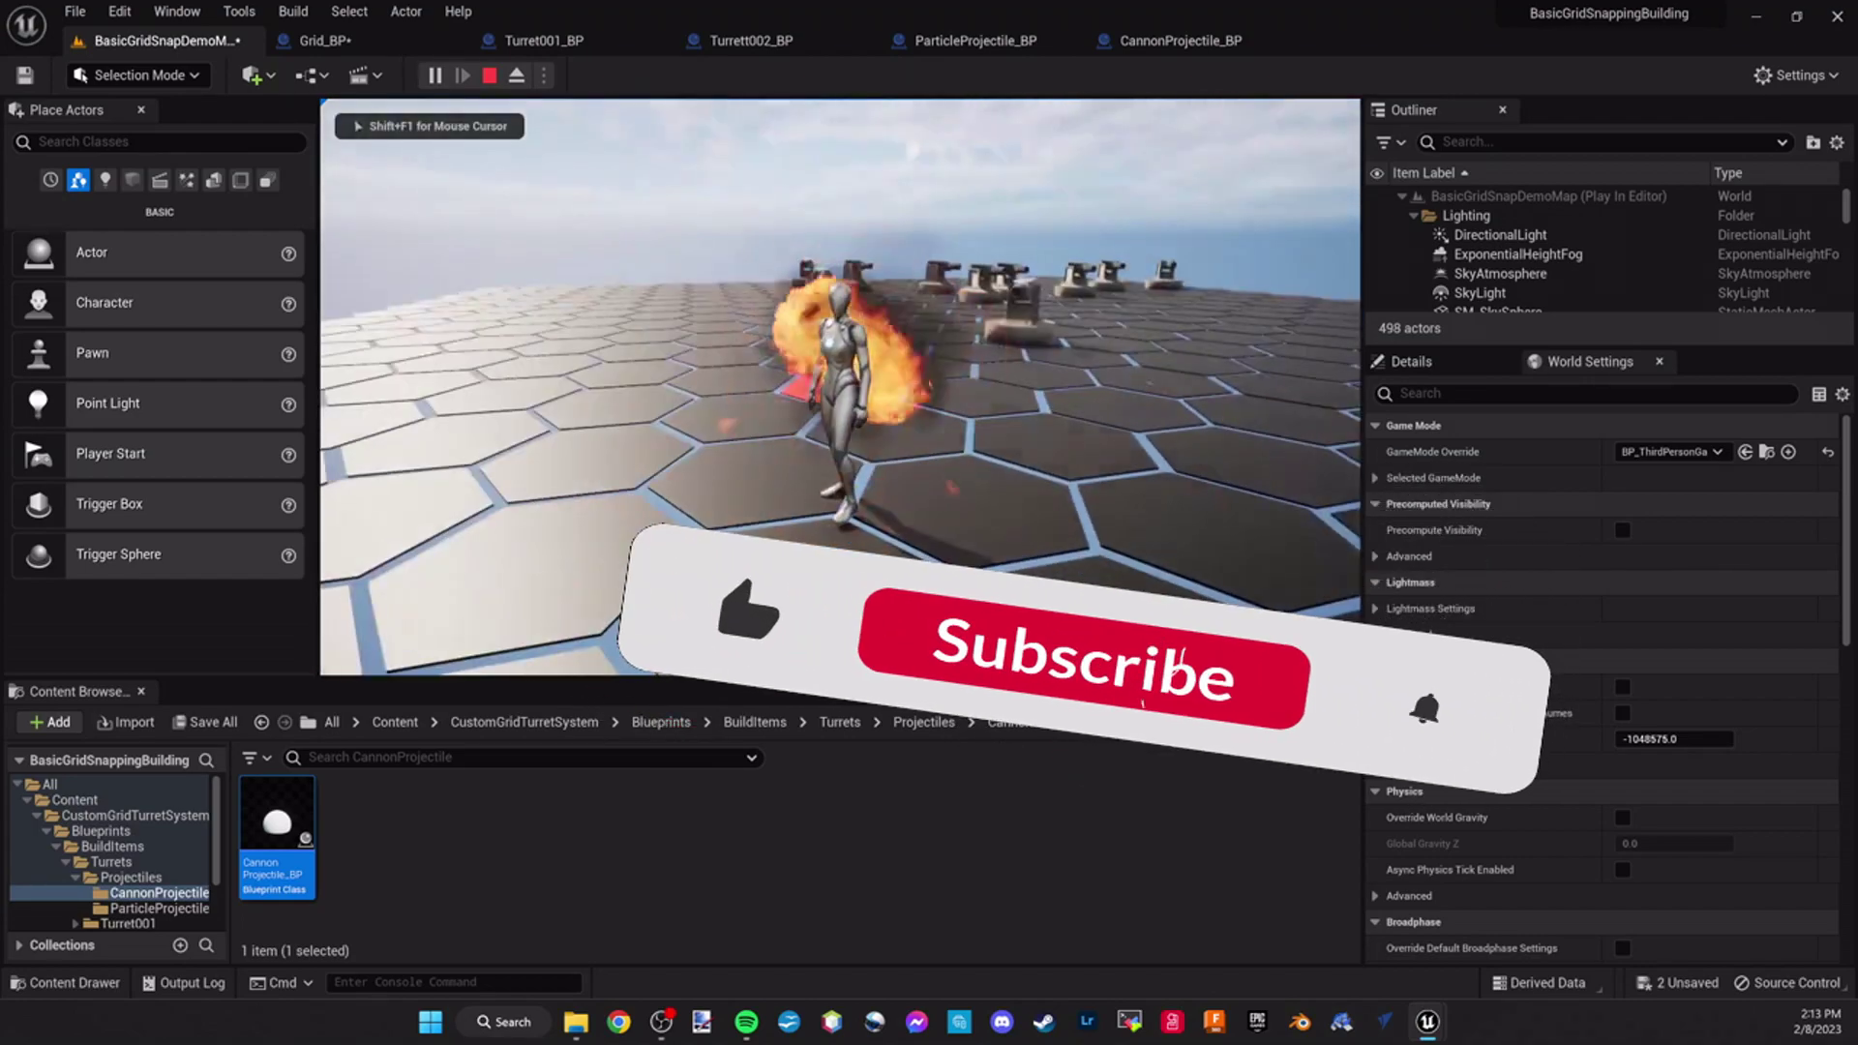
left_click(840, 387)
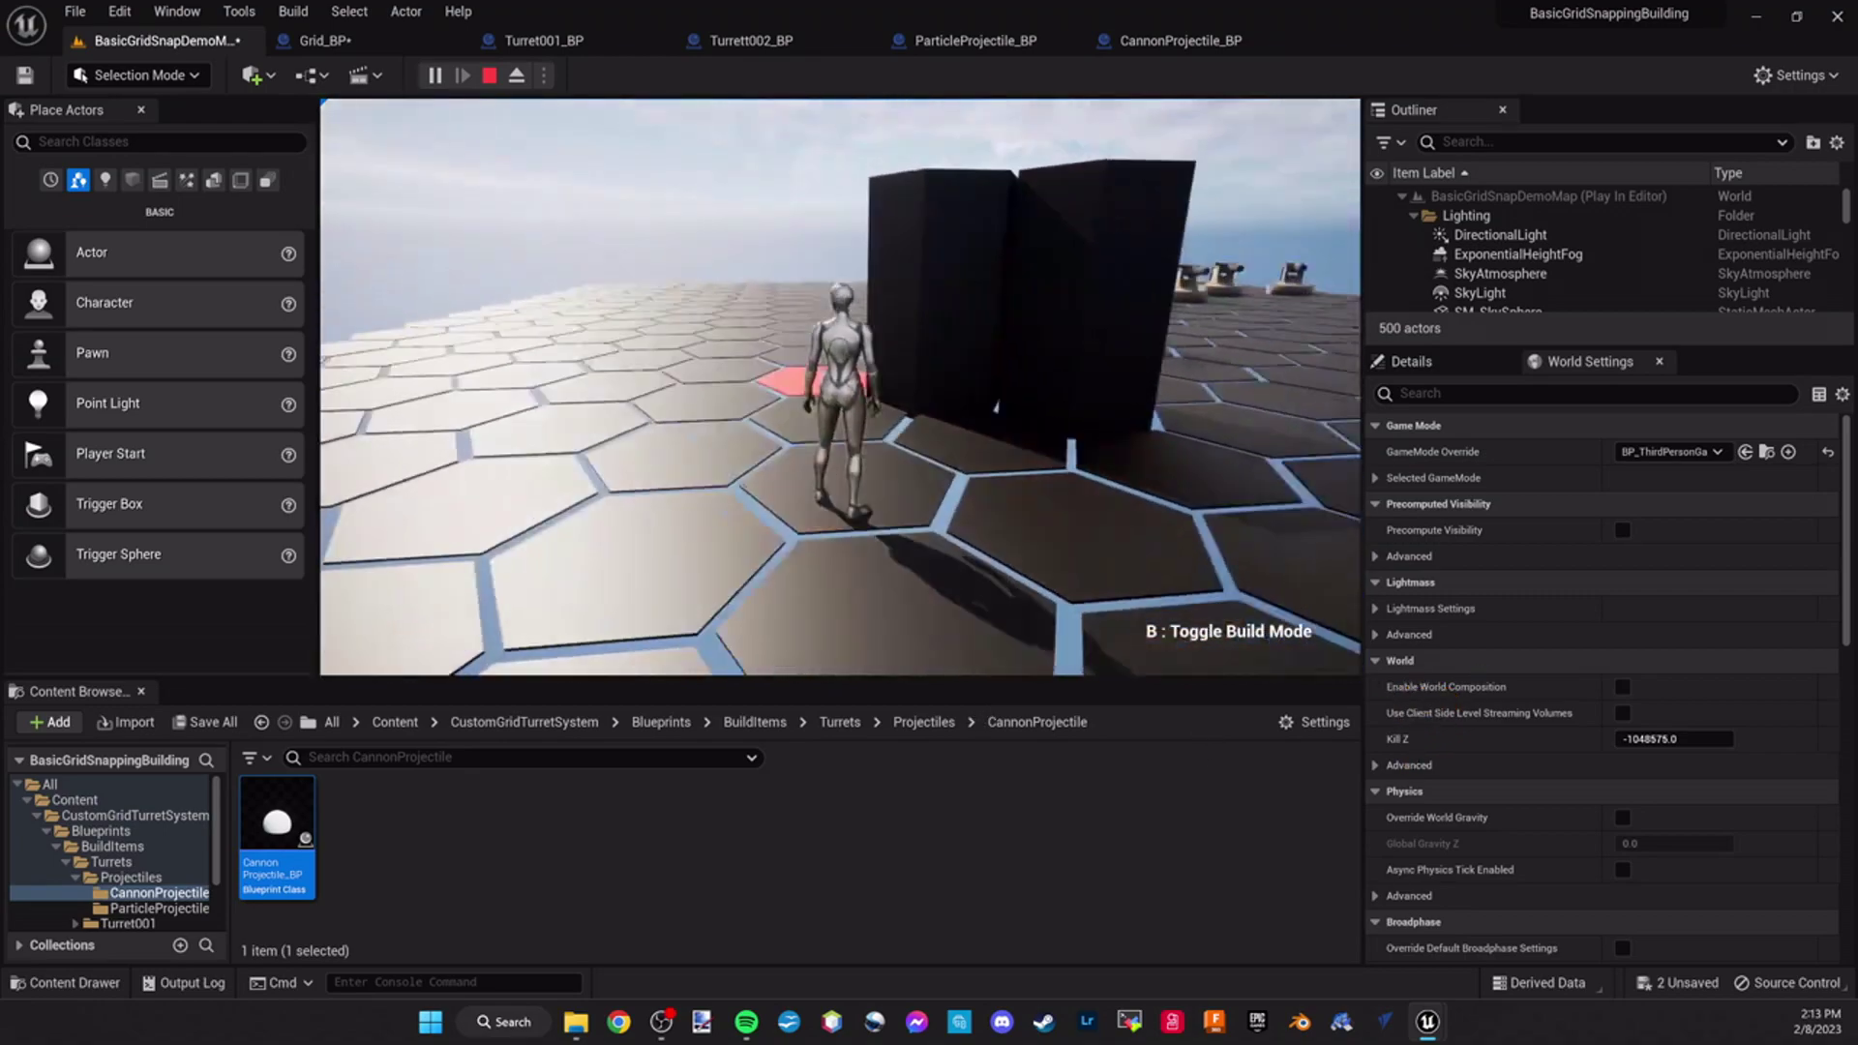
left_click(840, 387)
key("w")
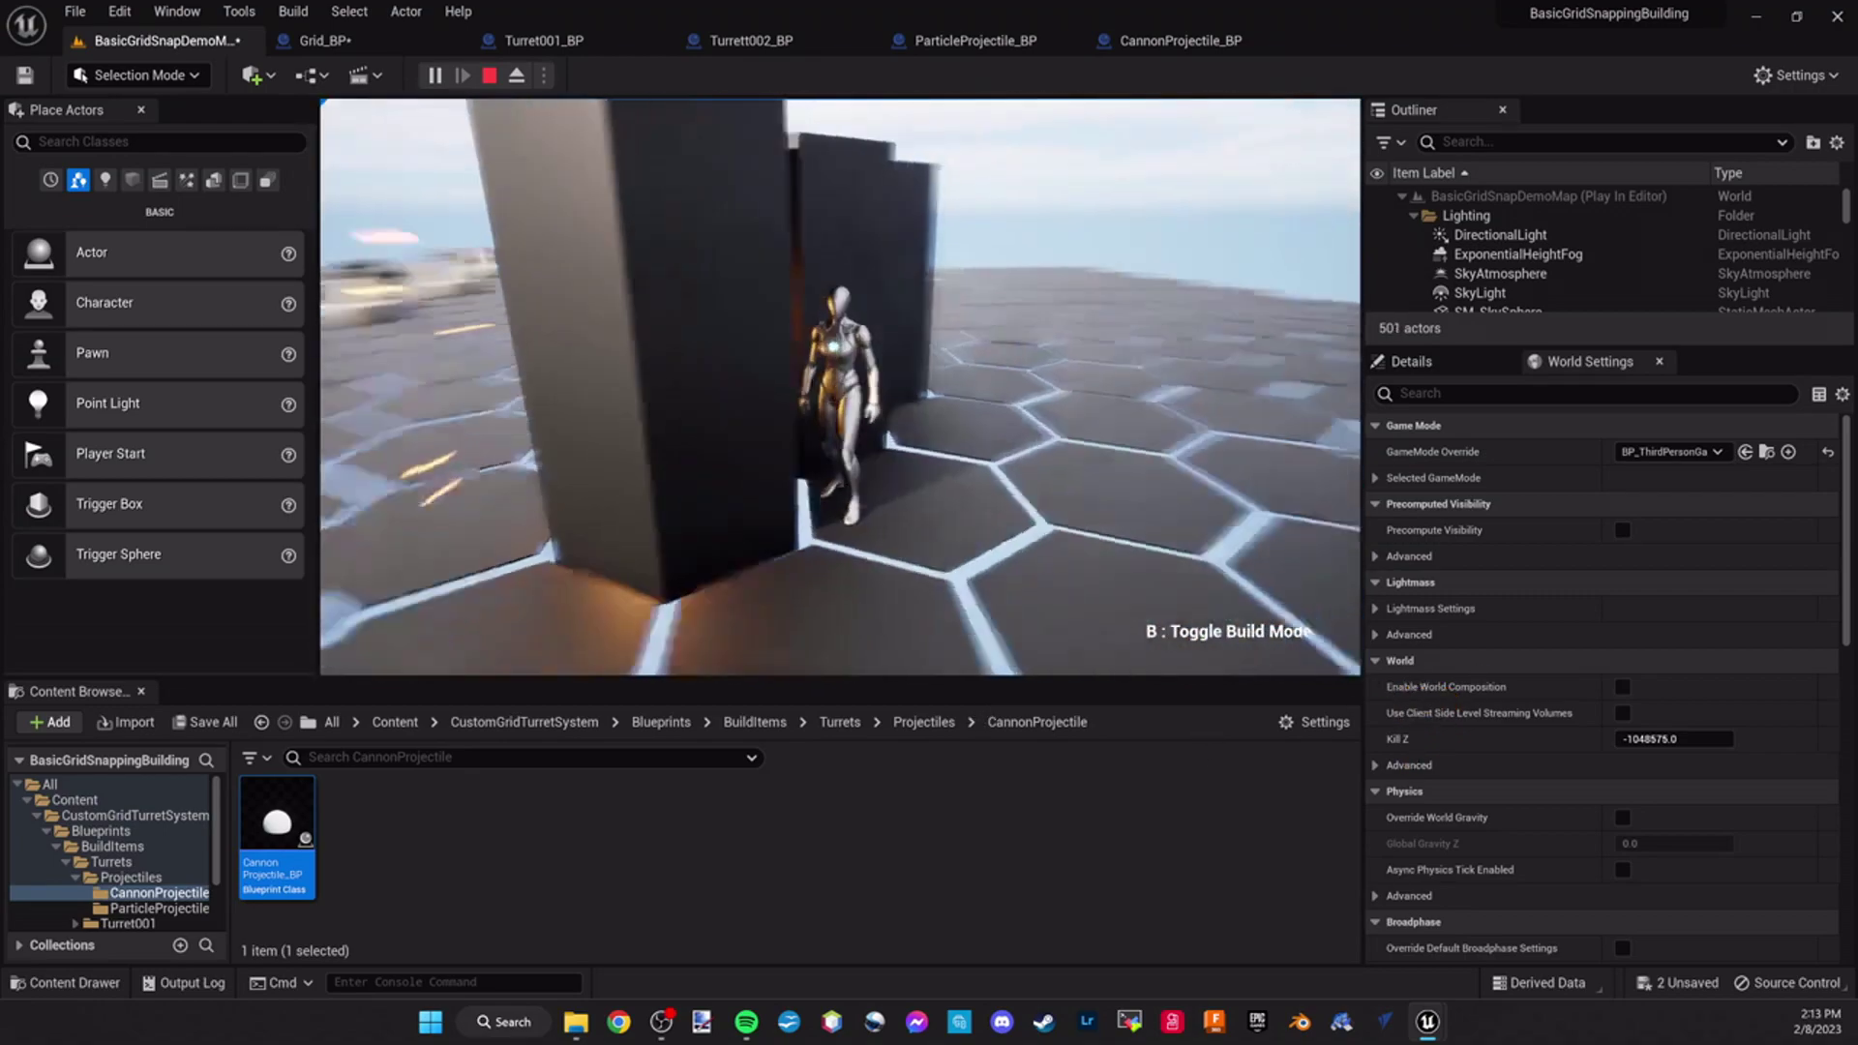
Move the character behind and around the wall pillars to observe how they block cannon fire, and end the play session
key("d")
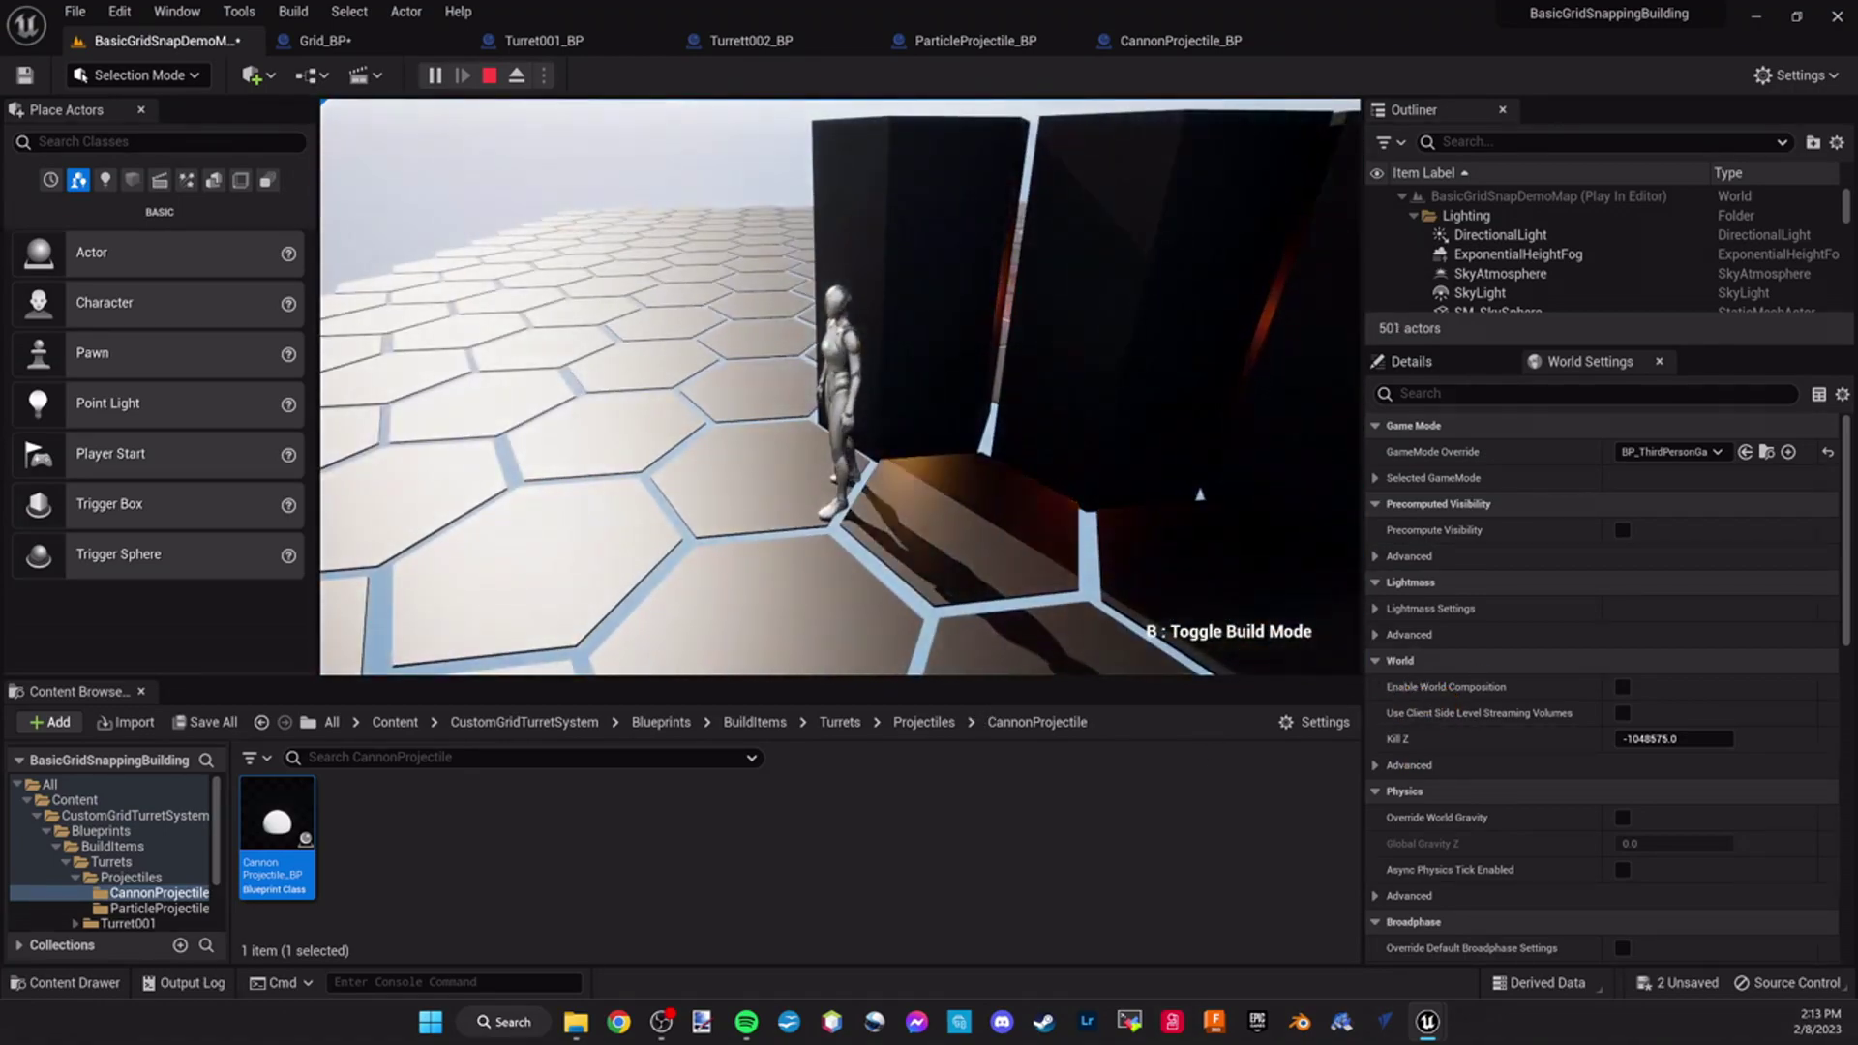
key("d")
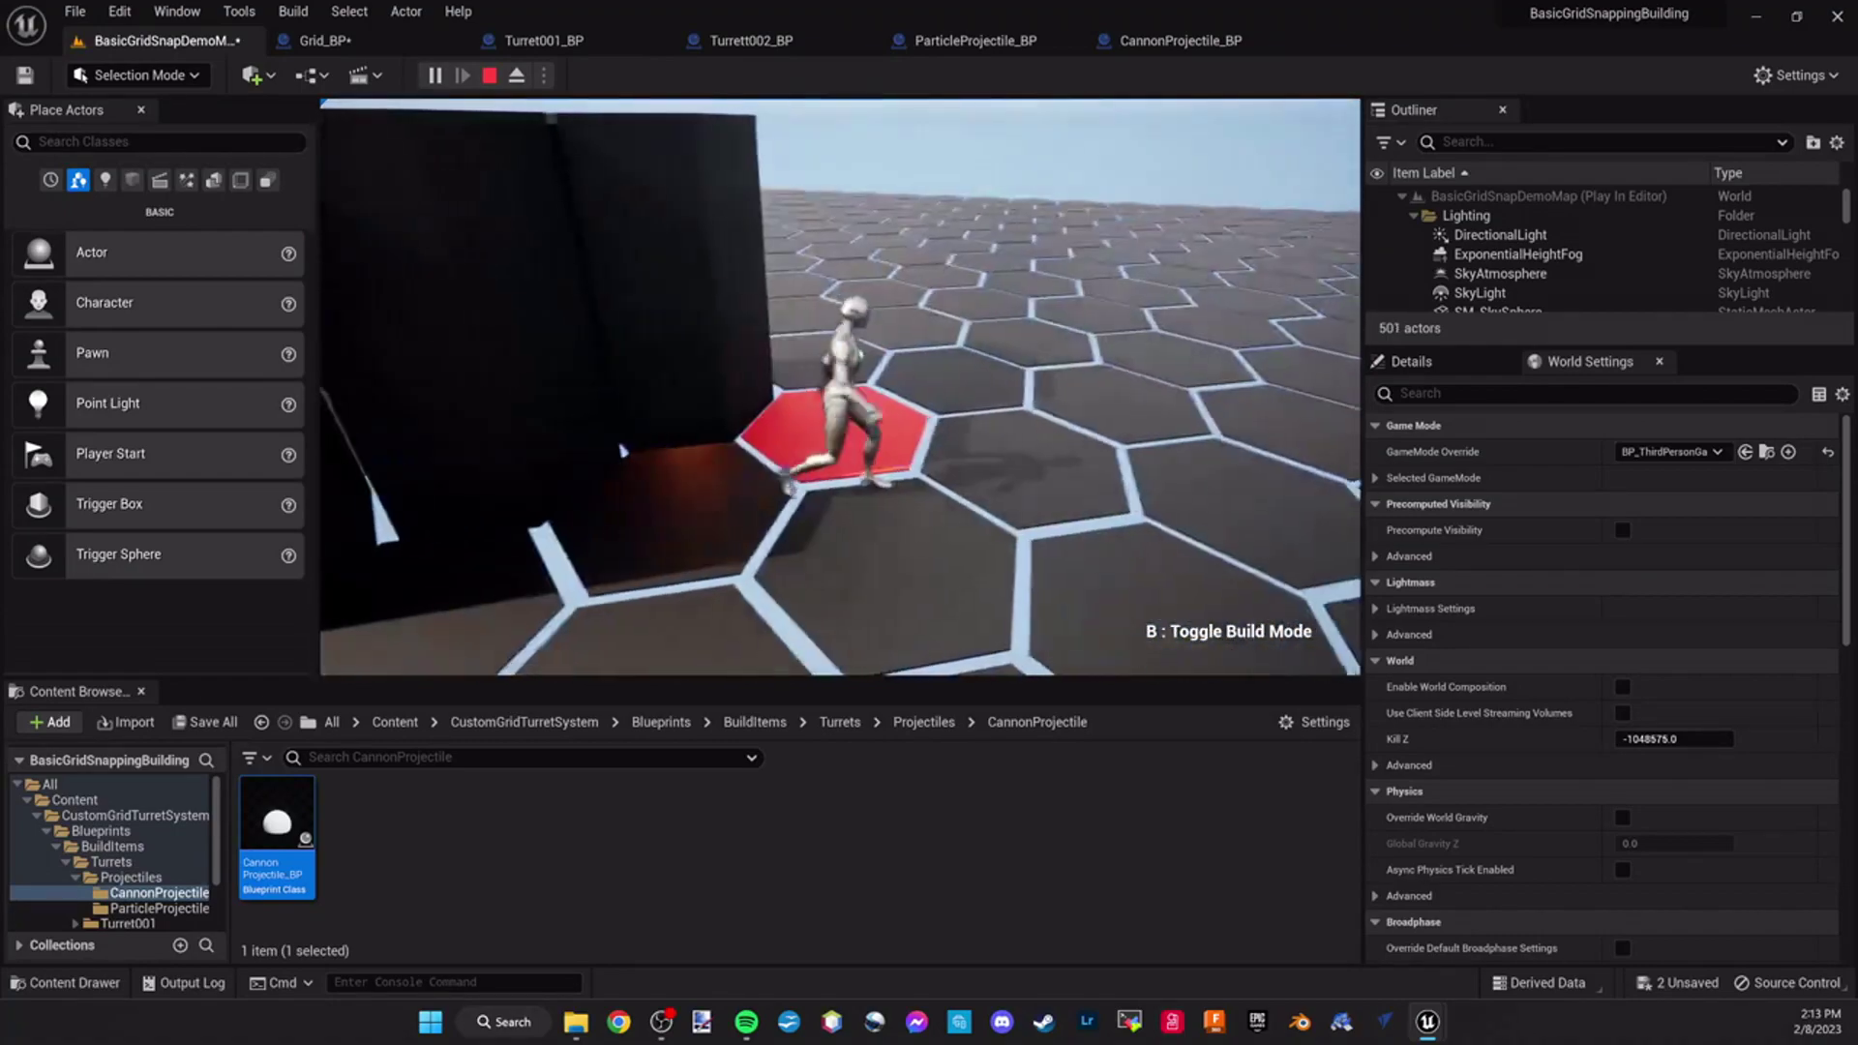
key("s")
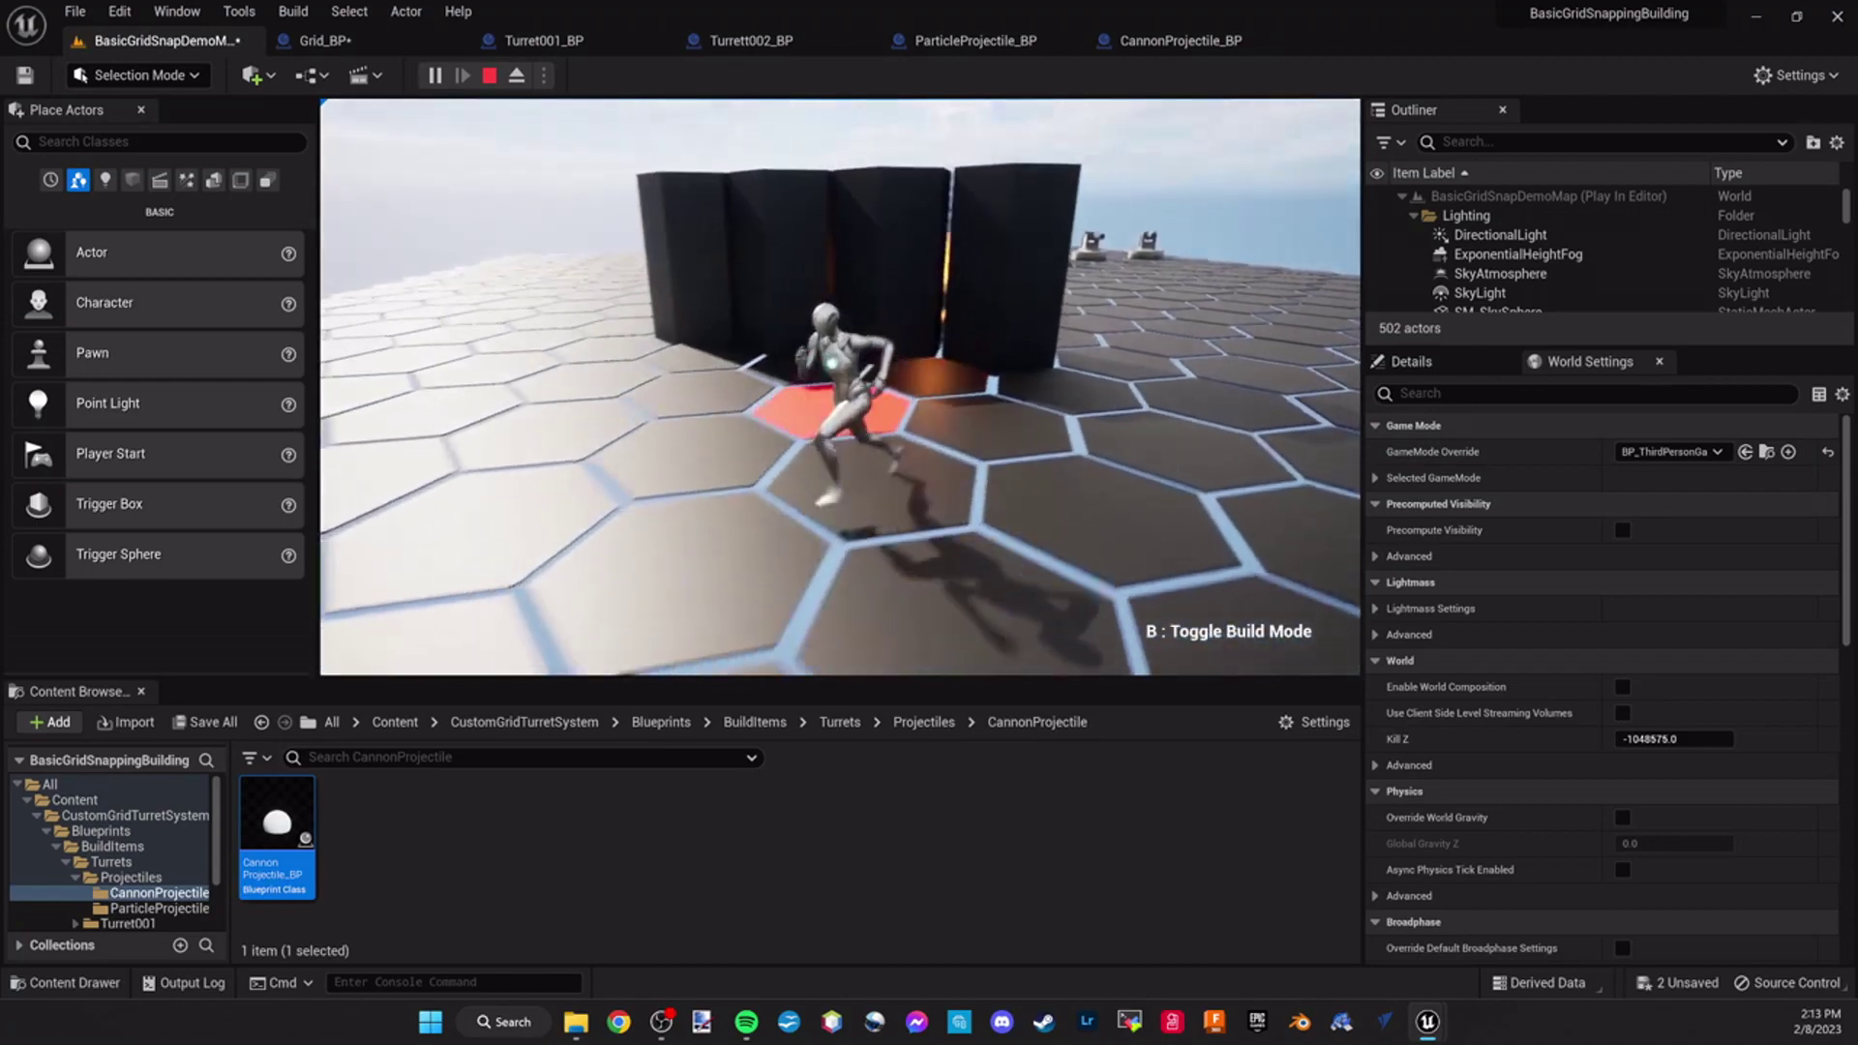
key("Escape")
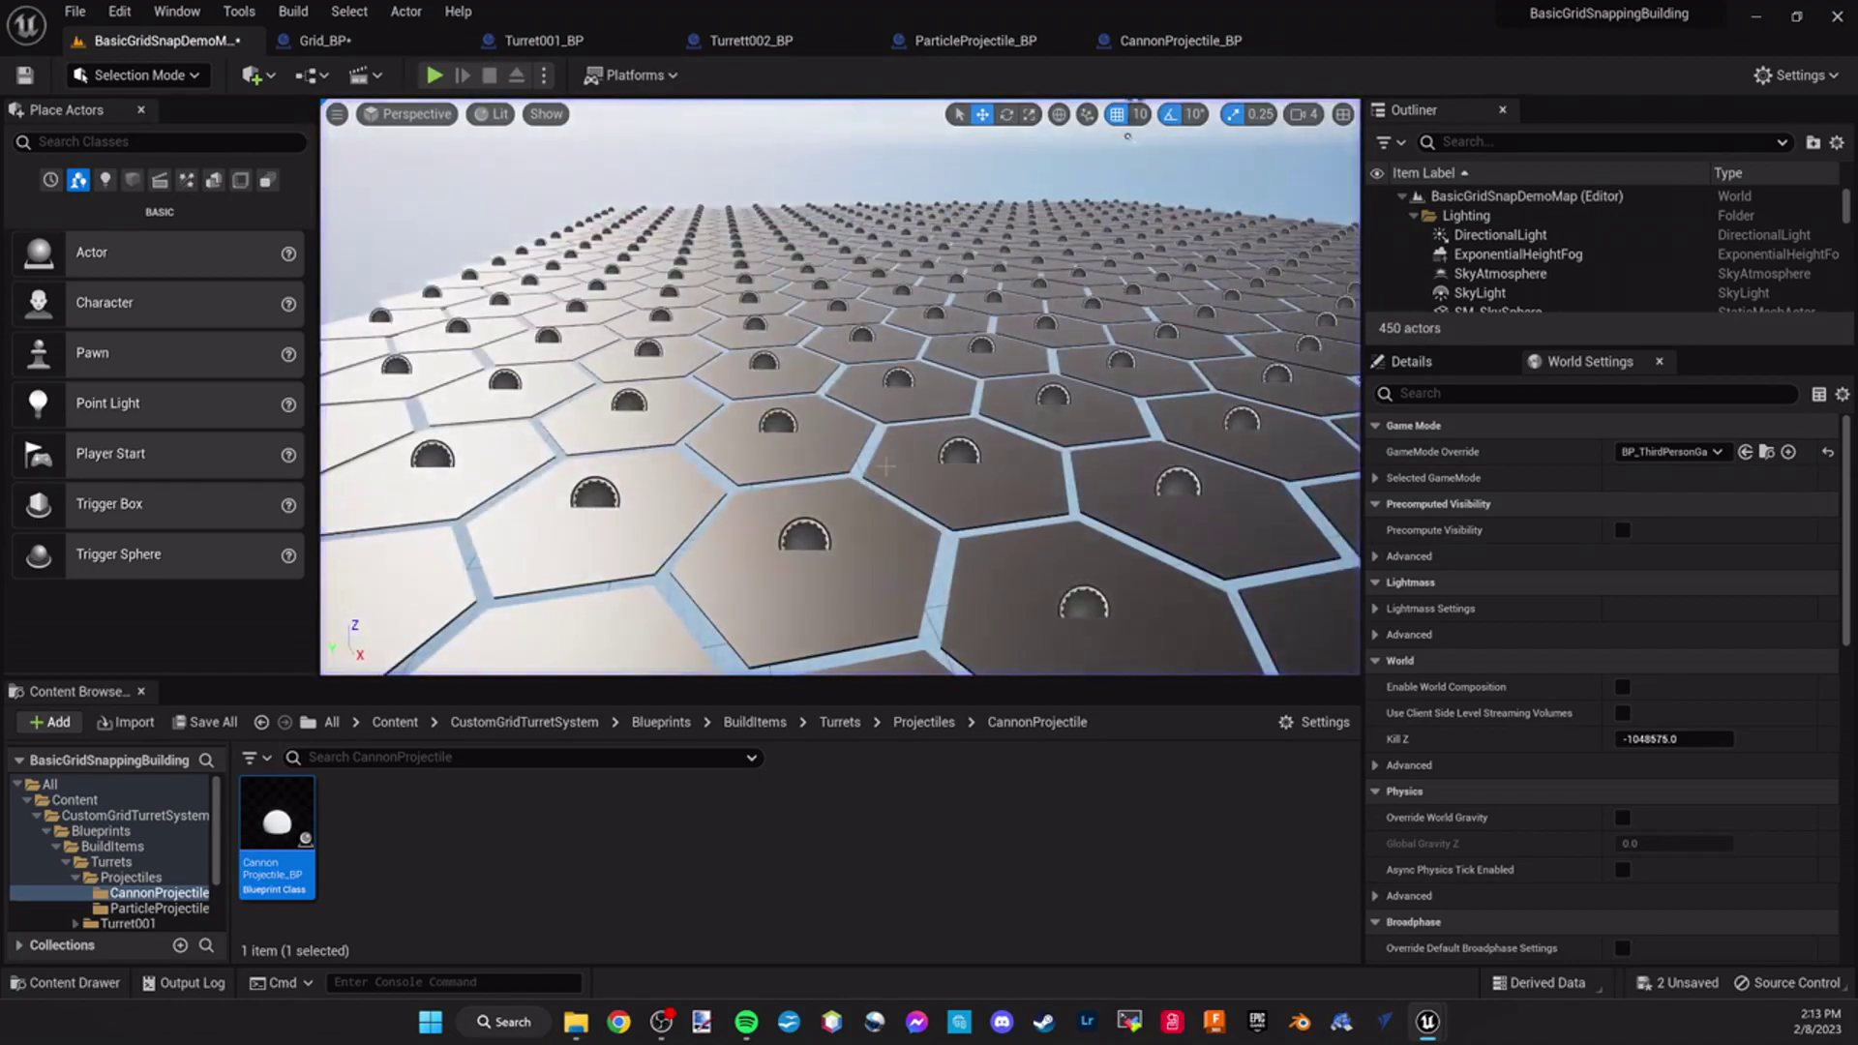
key("s")
right_click_drag(1052, 387, 871, 398)
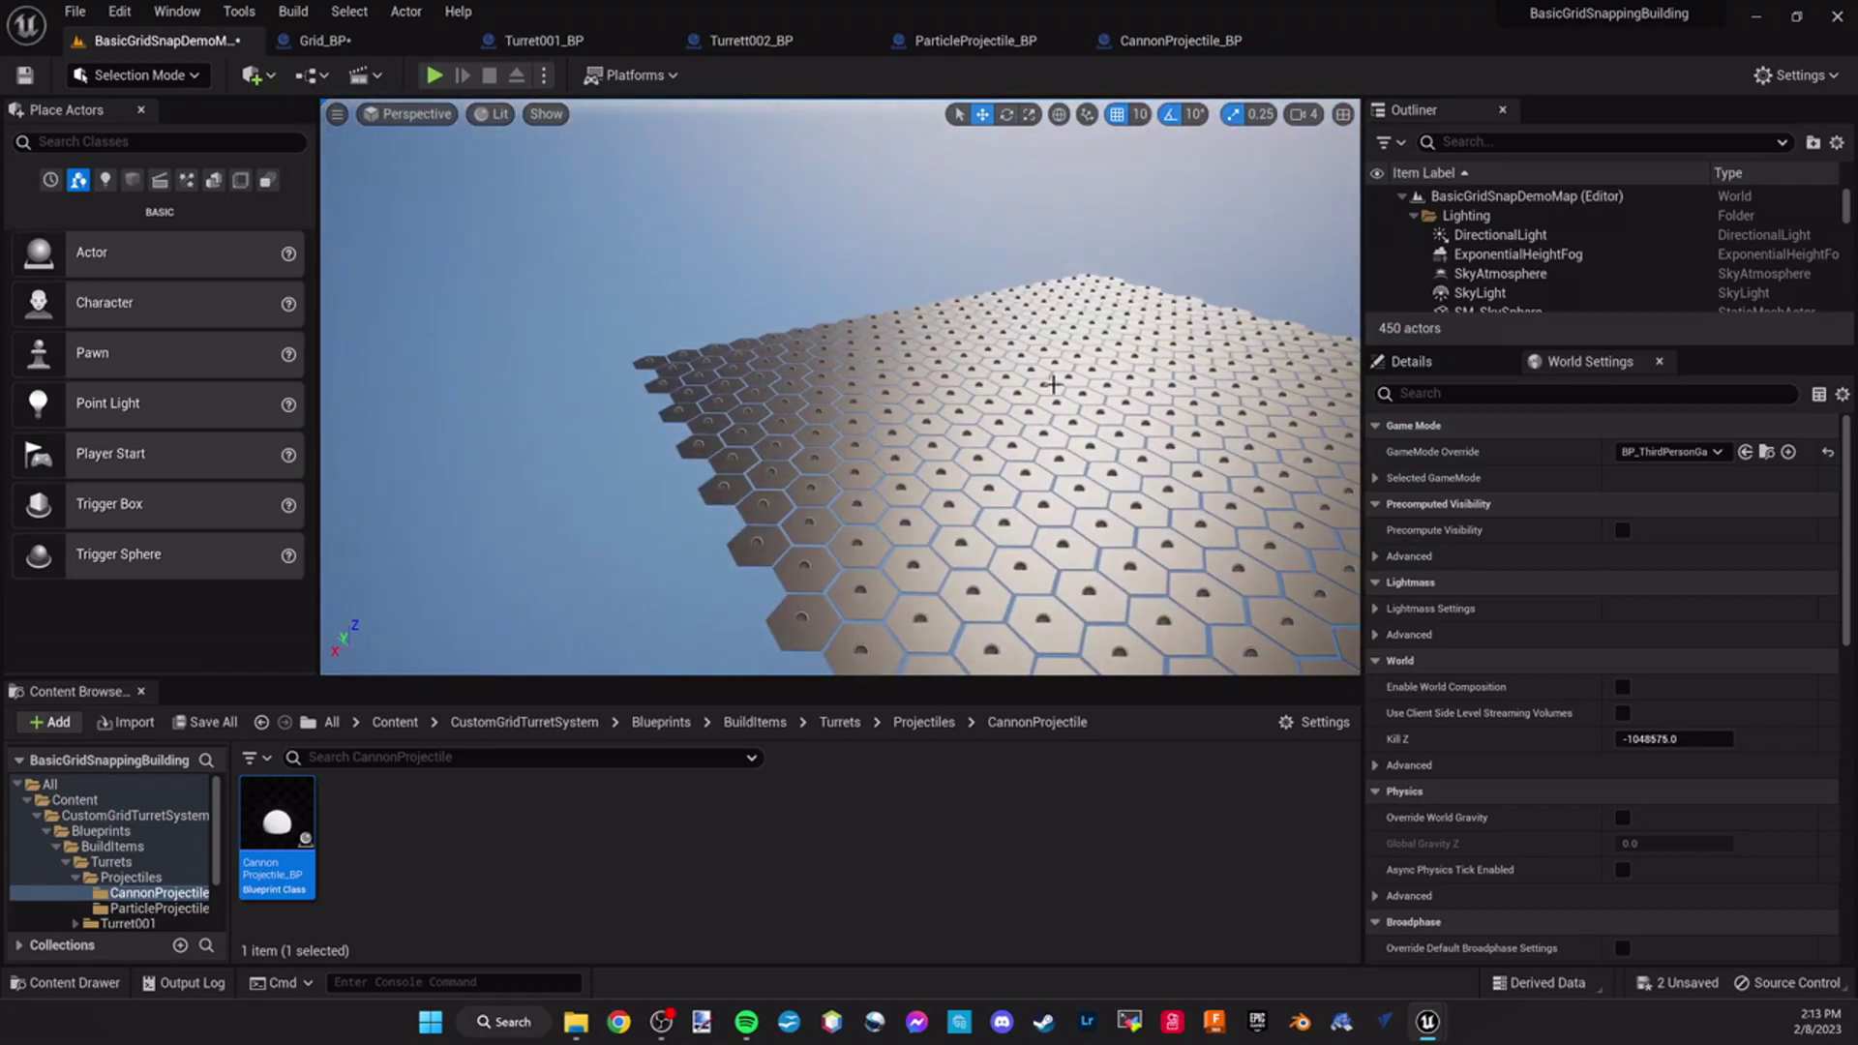
right_click_drag(1019, 402, 1094, 397)
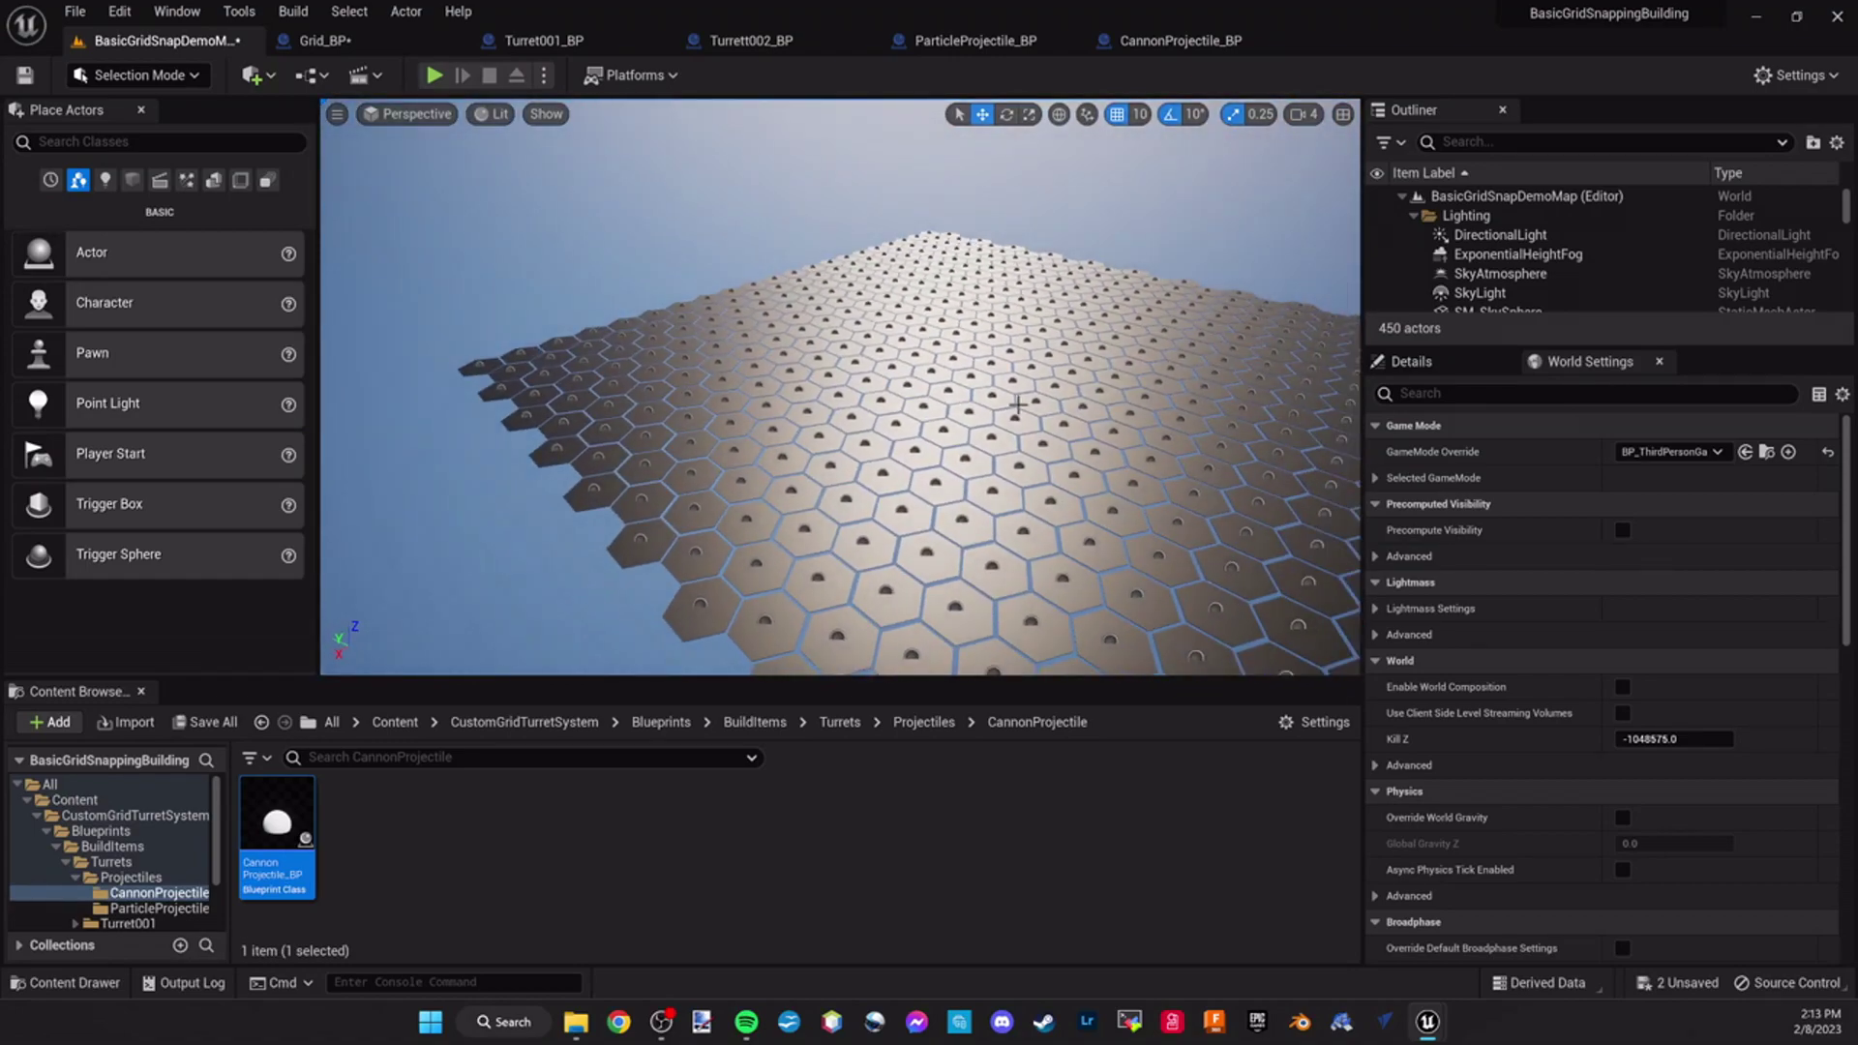